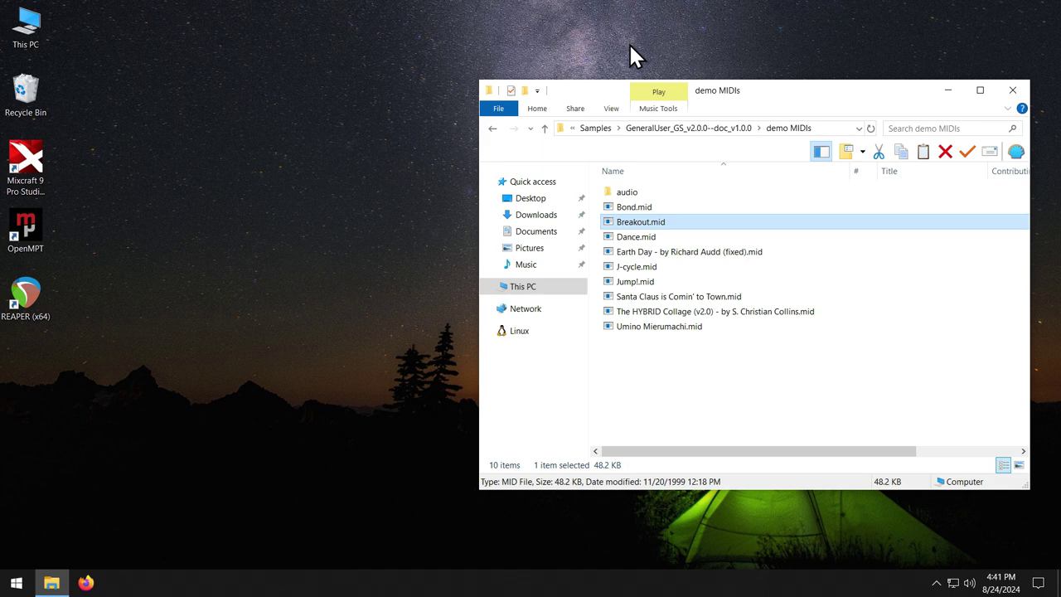
Play Dance.mid in FluidSynth, close its console, then play the Earth Day MIDI file
double_click(644, 238)
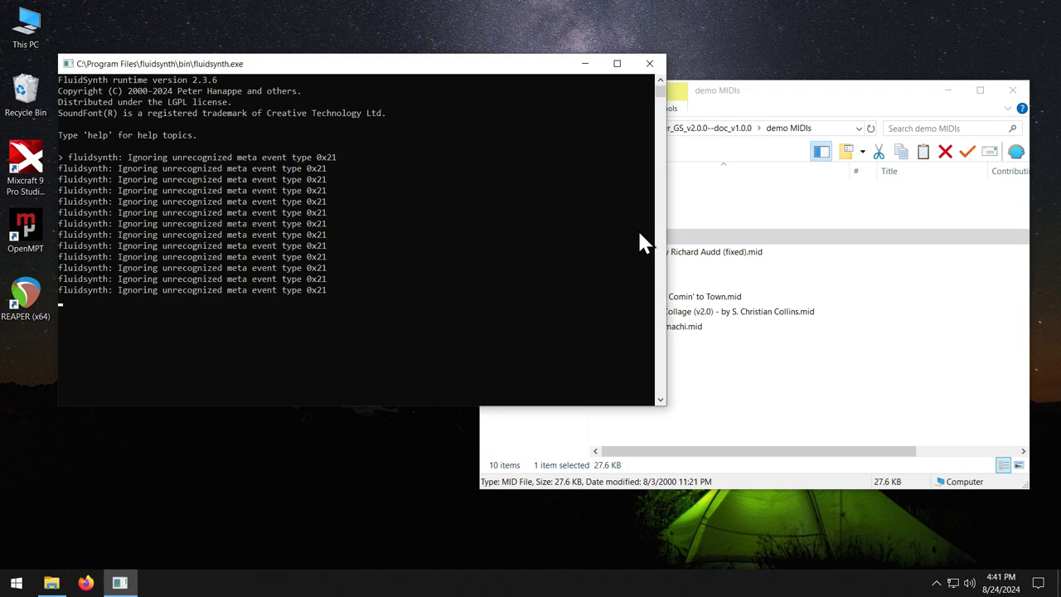
left_click(649, 65)
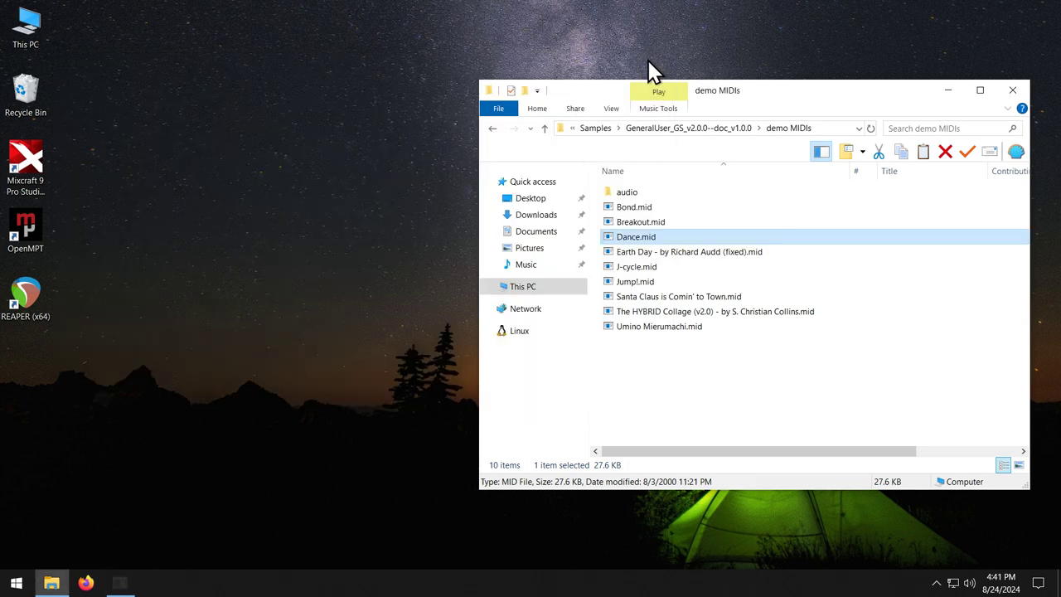
double_click(696, 252)
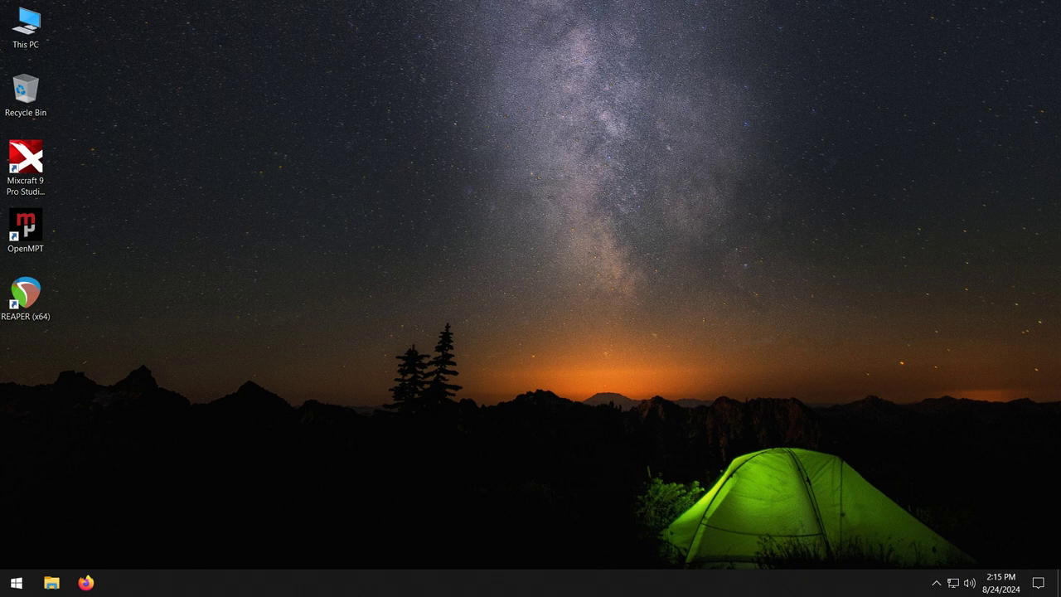
Open the GeneralUser GS SoundFont page in Firefox and scroll down to its Download section
left_click(86, 583)
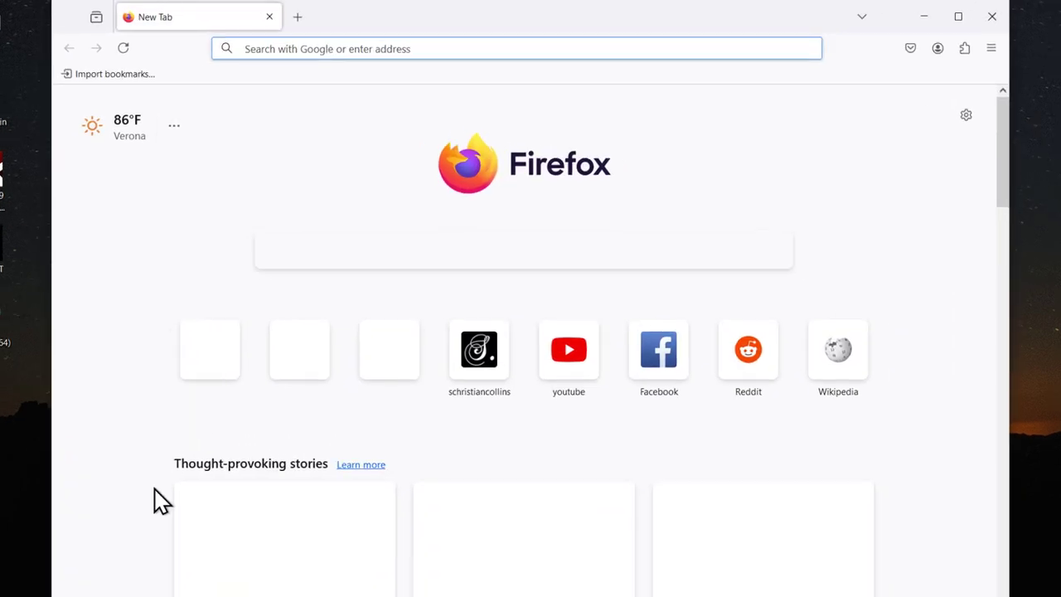
left_click(321, 39)
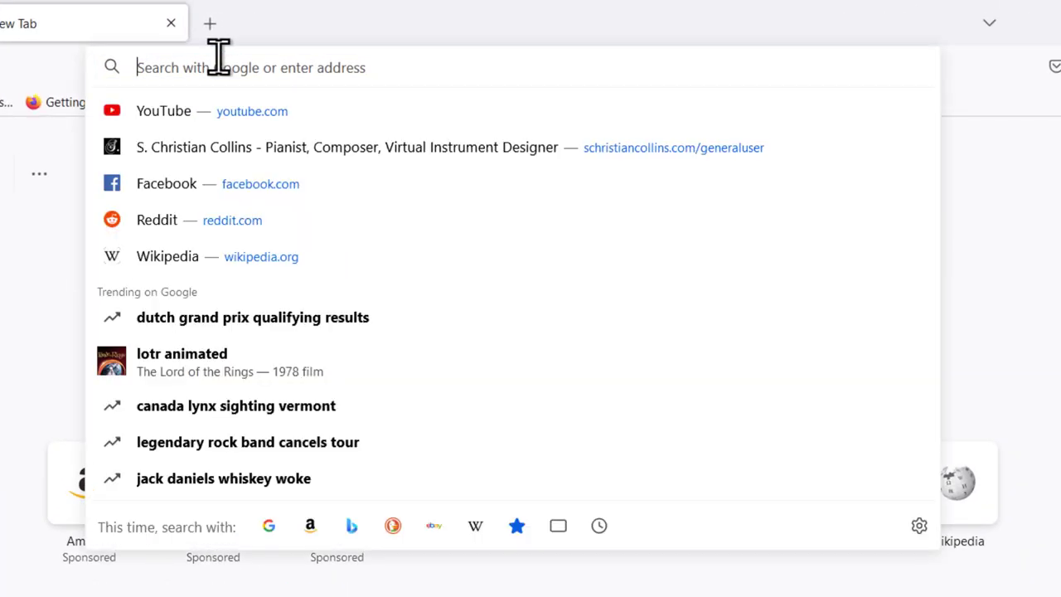
type("www.schristiancollins.com/")
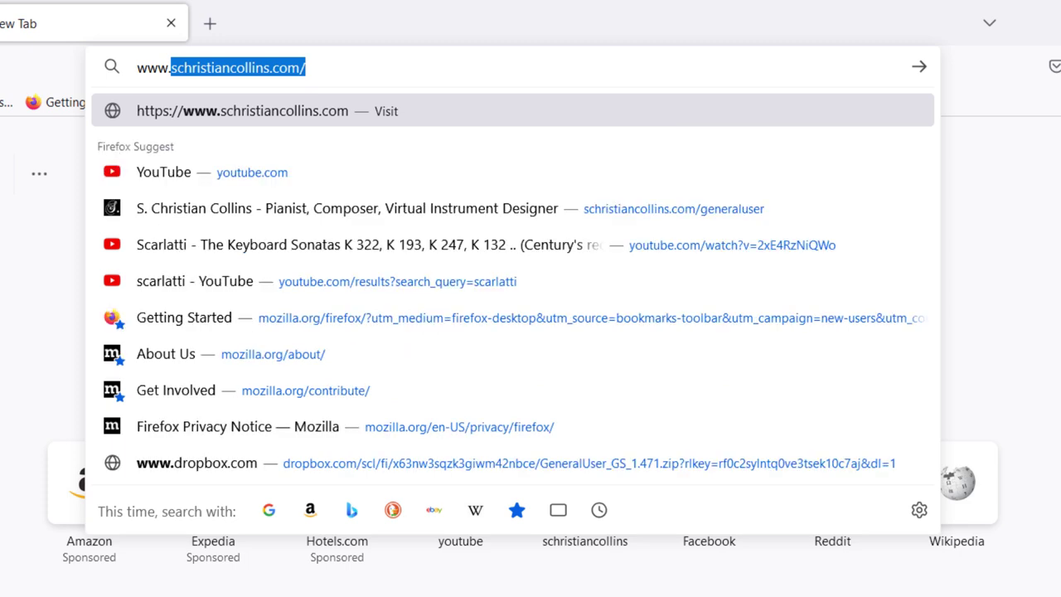
key("Right")
type("ge")
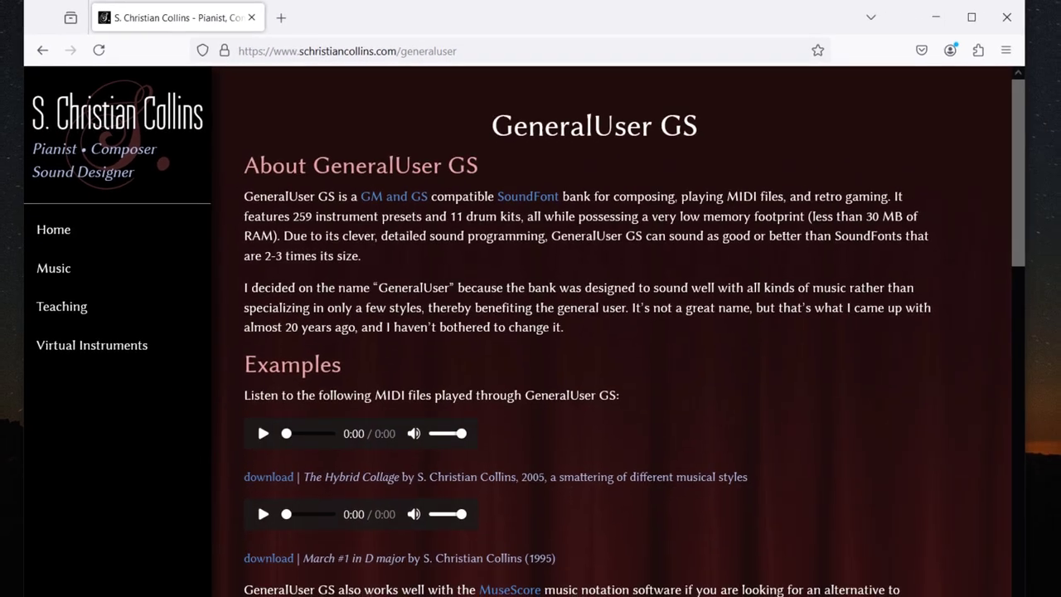
scroll(555, 374, "down", 10)
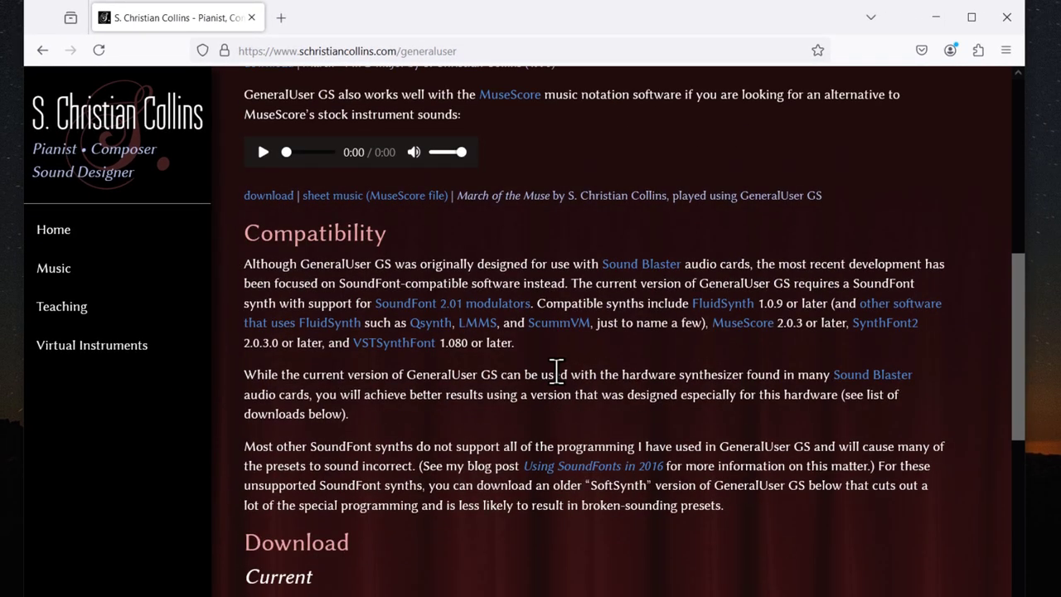
scroll(556, 369, "down", 1)
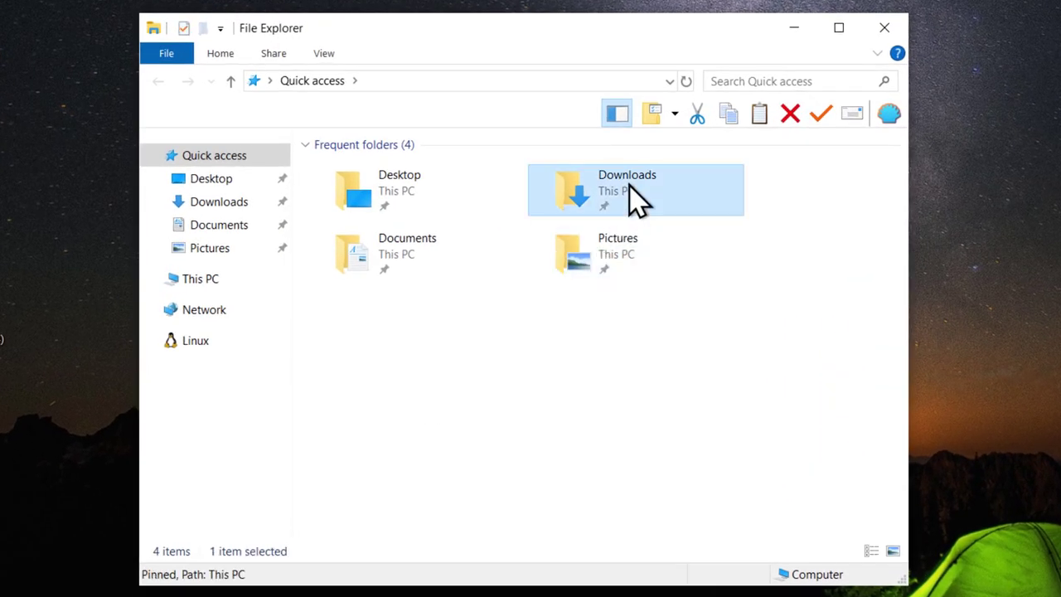
Extract GeneralUser_GS_v2.0.0--doc_v1.0.0.zip in Downloads into its proposed folder
double_click(628, 197)
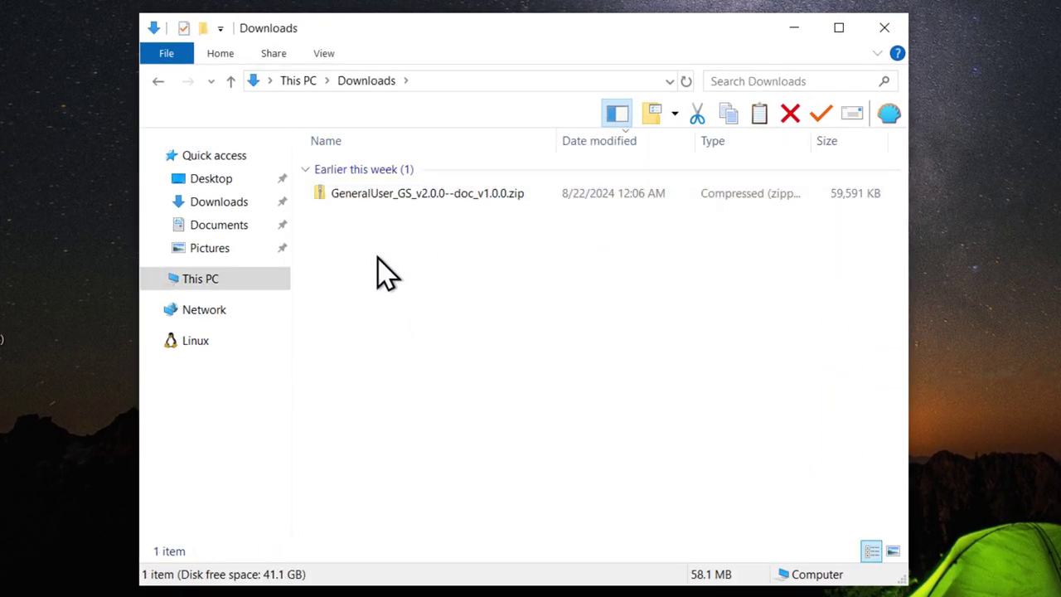
right_click(417, 197)
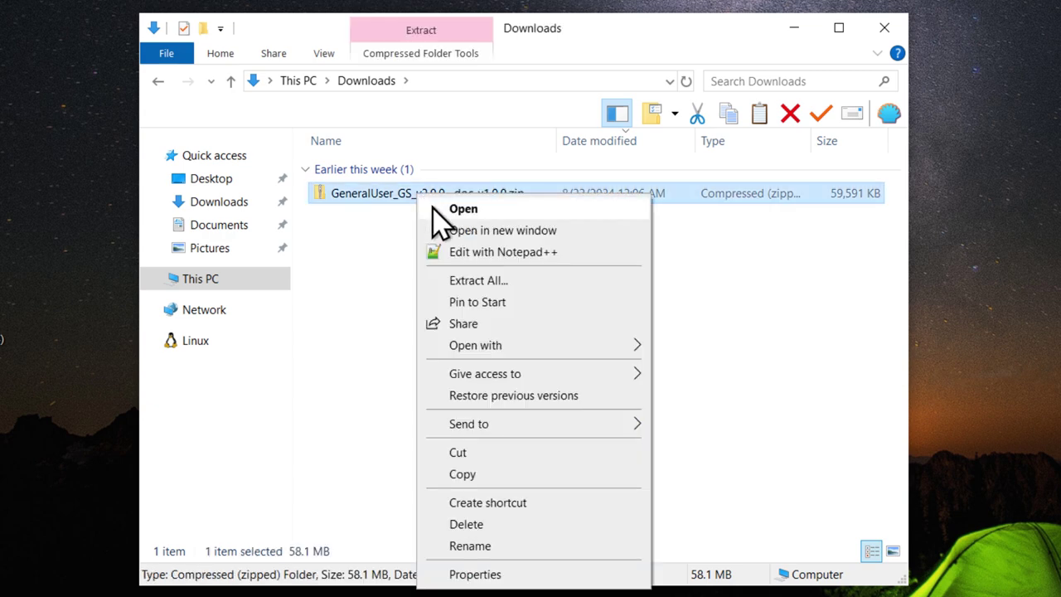
left_click(516, 281)
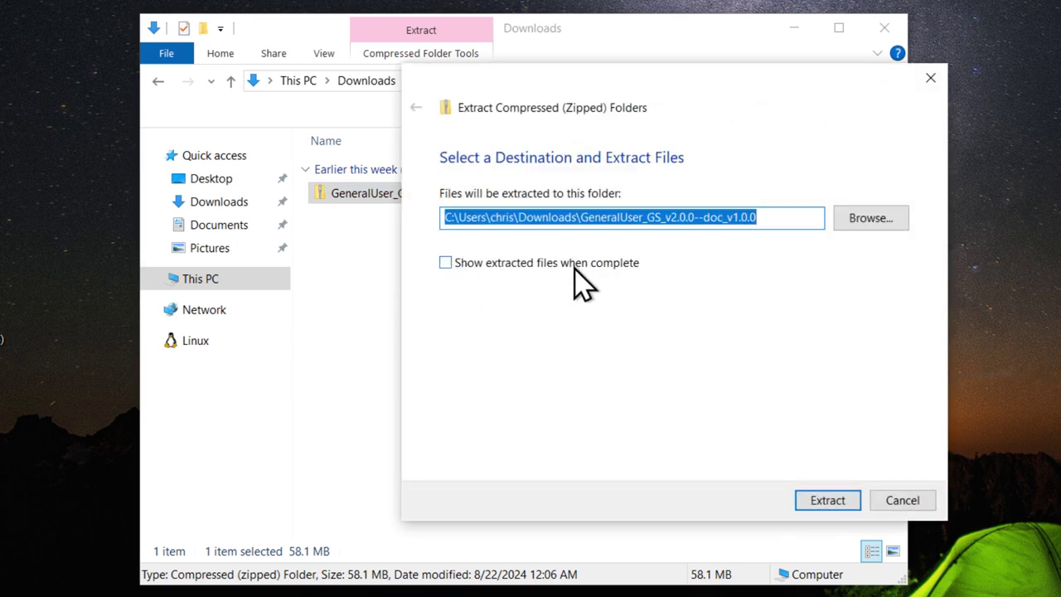
left_click(834, 504)
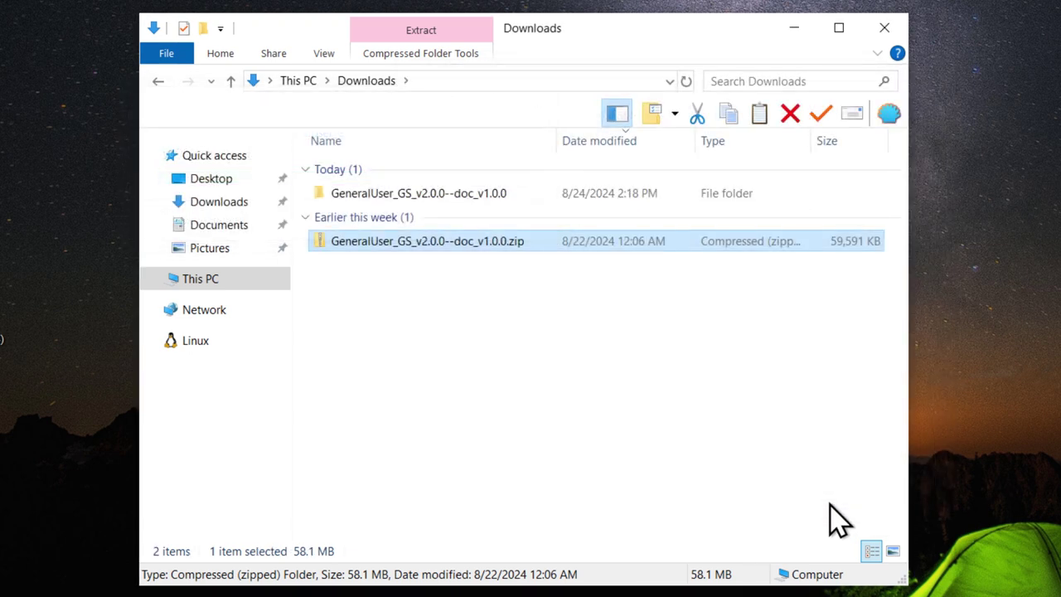
Delete the GeneralUser GS zip and cut the extracted folder for moving
right_click(421, 243)
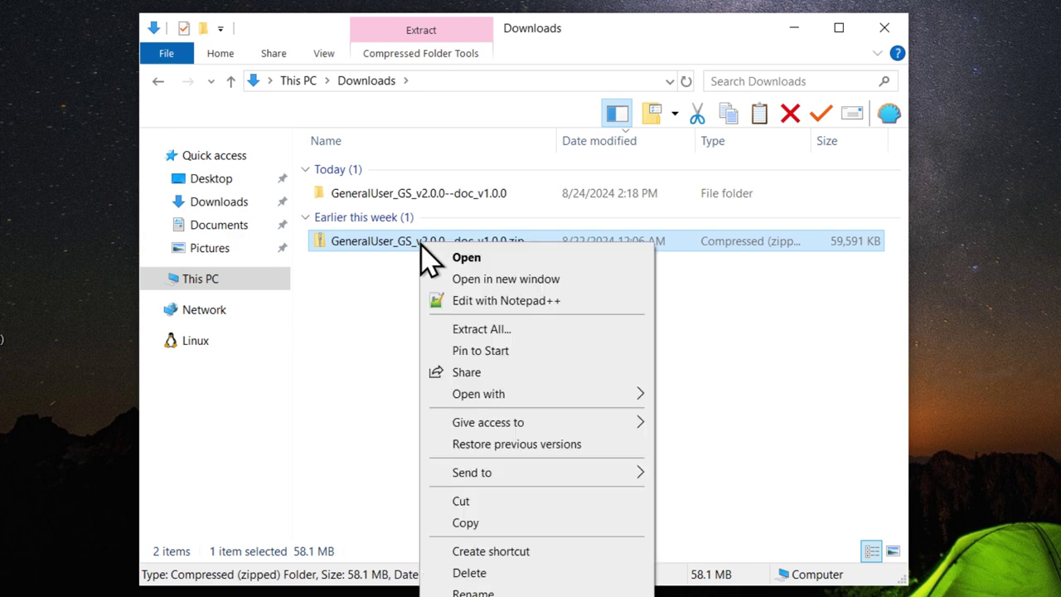
left_click(477, 573)
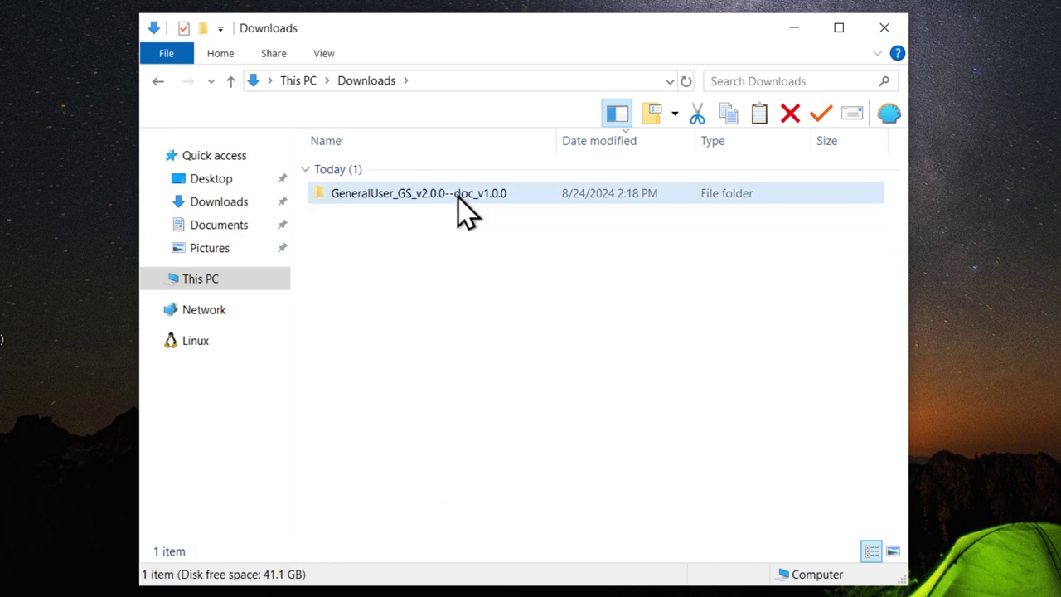
mouse_move(458, 197)
right_click(458, 199)
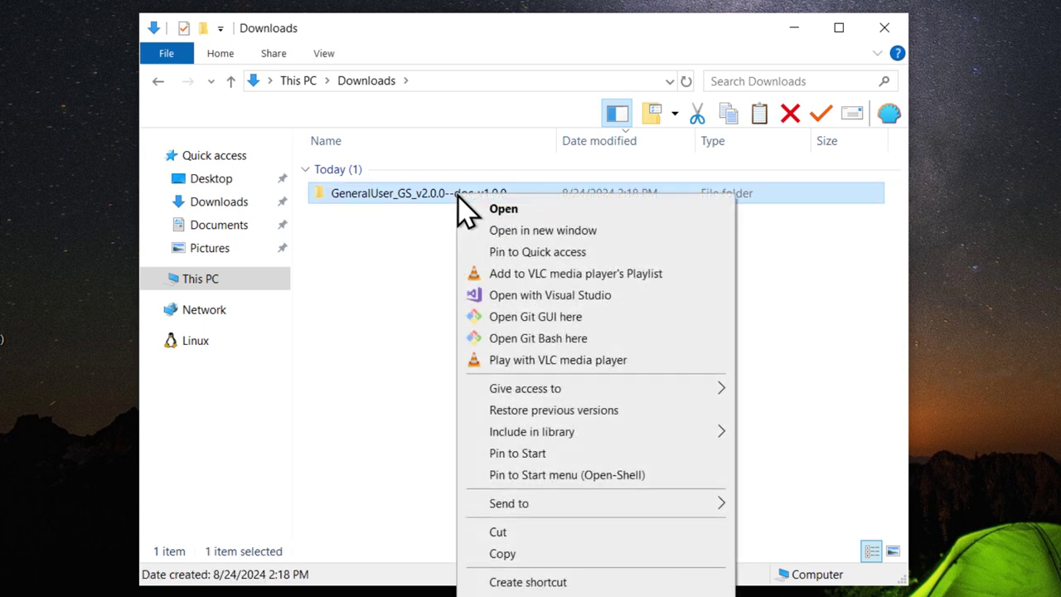
left_click(509, 532)
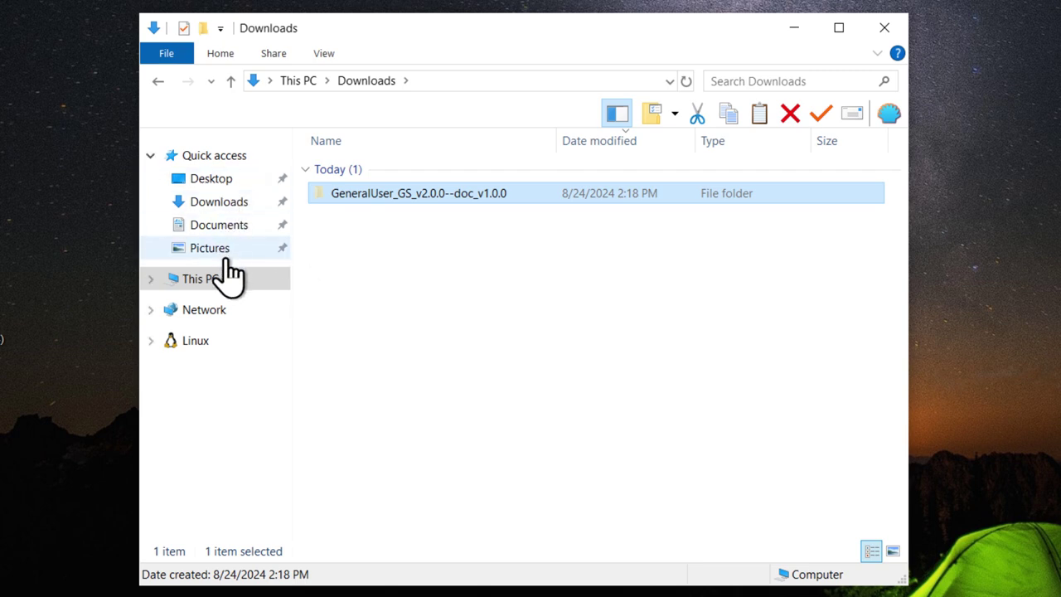
Browse to C:\Users\ and the user's home folder, and pin Music to Quick access
left_click(214, 290)
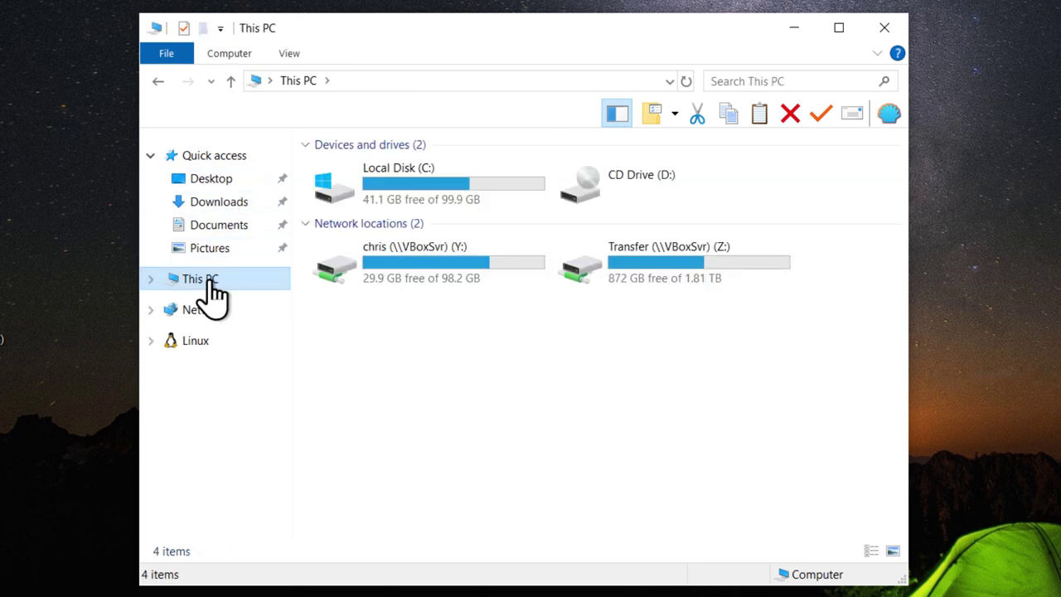
double_click(452, 203)
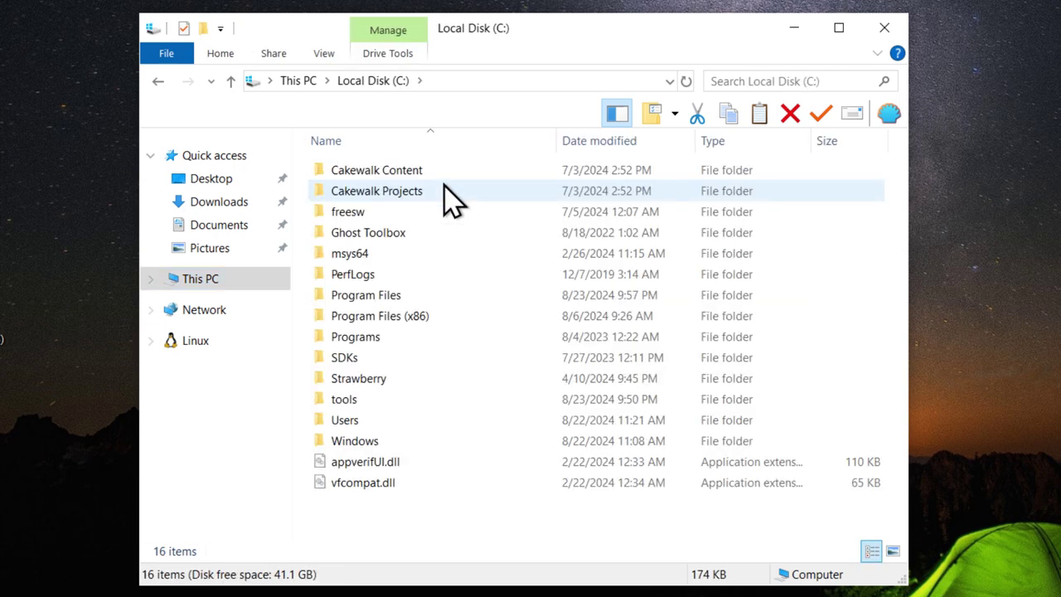
double_click(352, 421)
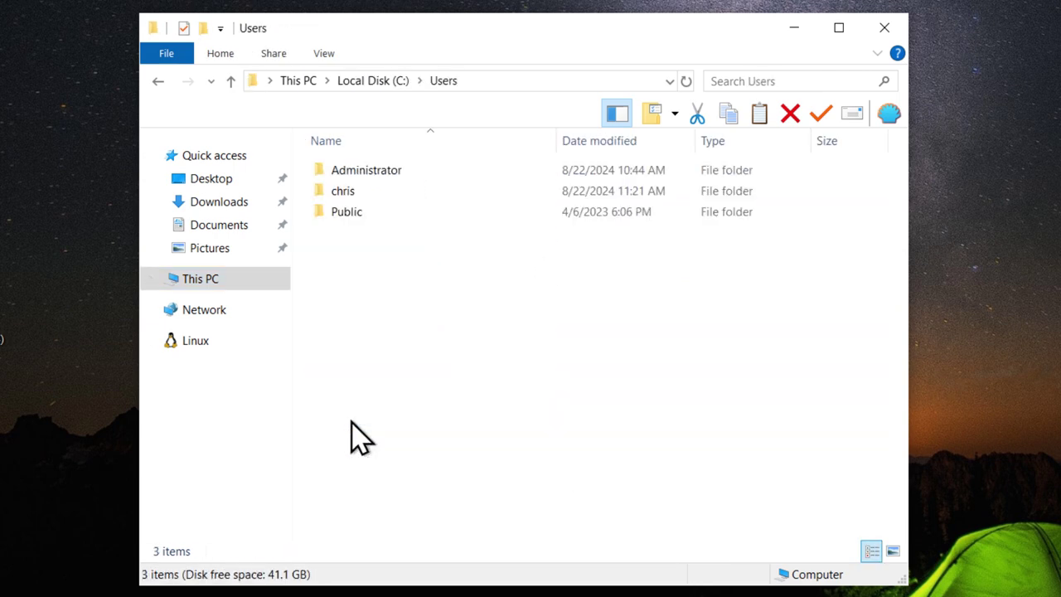
double_click(364, 191)
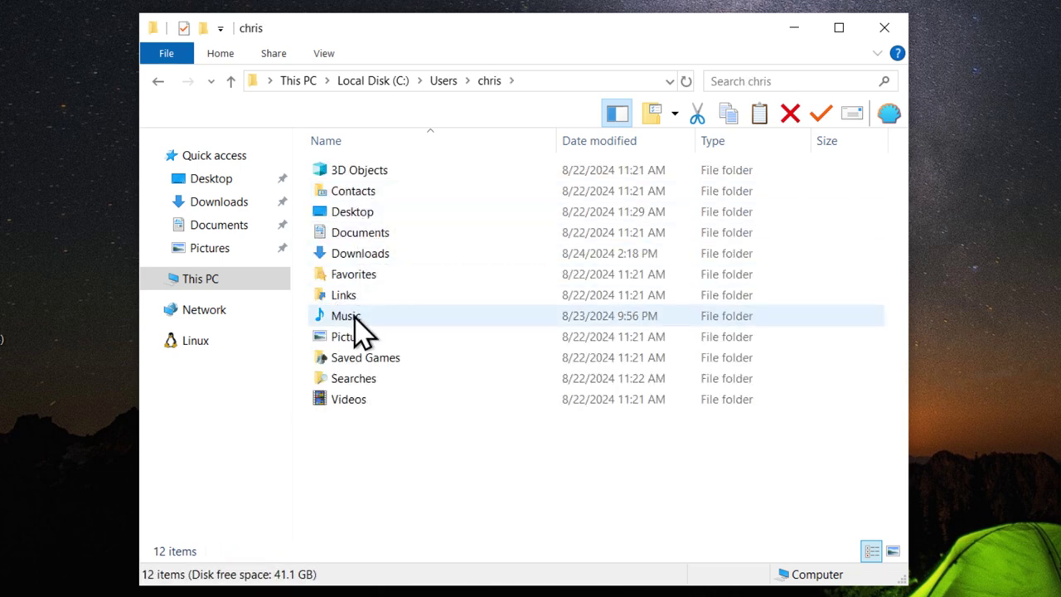
left_click_drag(355, 320, 221, 265)
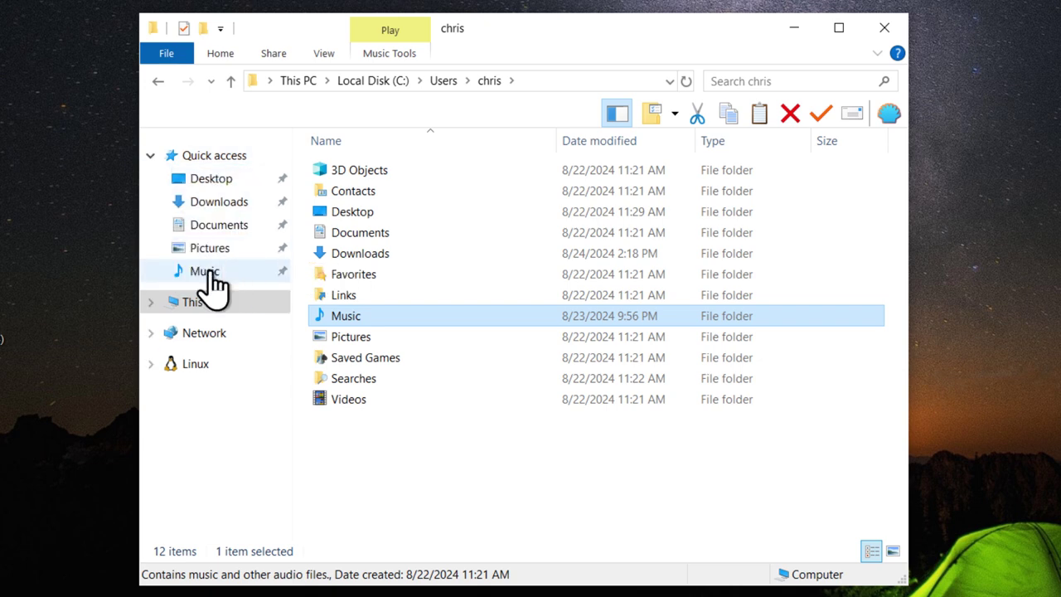
Create a new folder named Samples inside Music
double_click(347, 317)
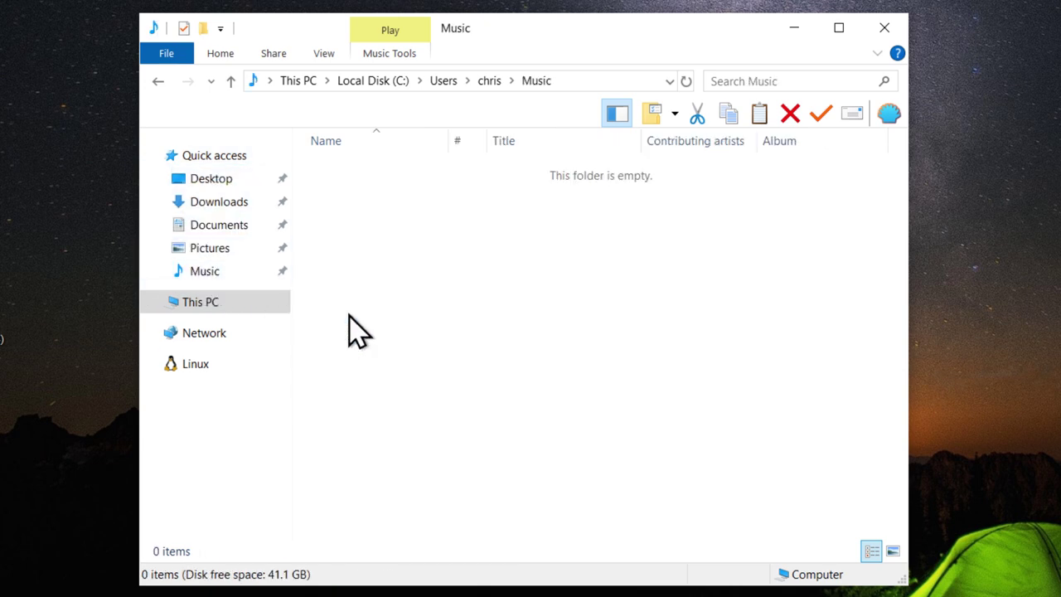
right_click(365, 199)
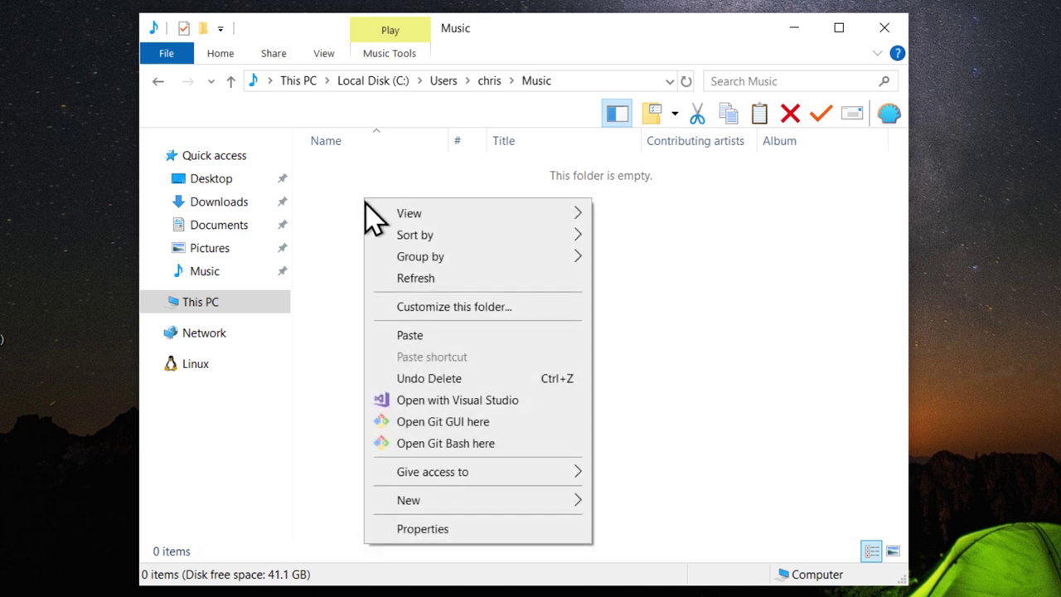
mouse_move(501, 500)
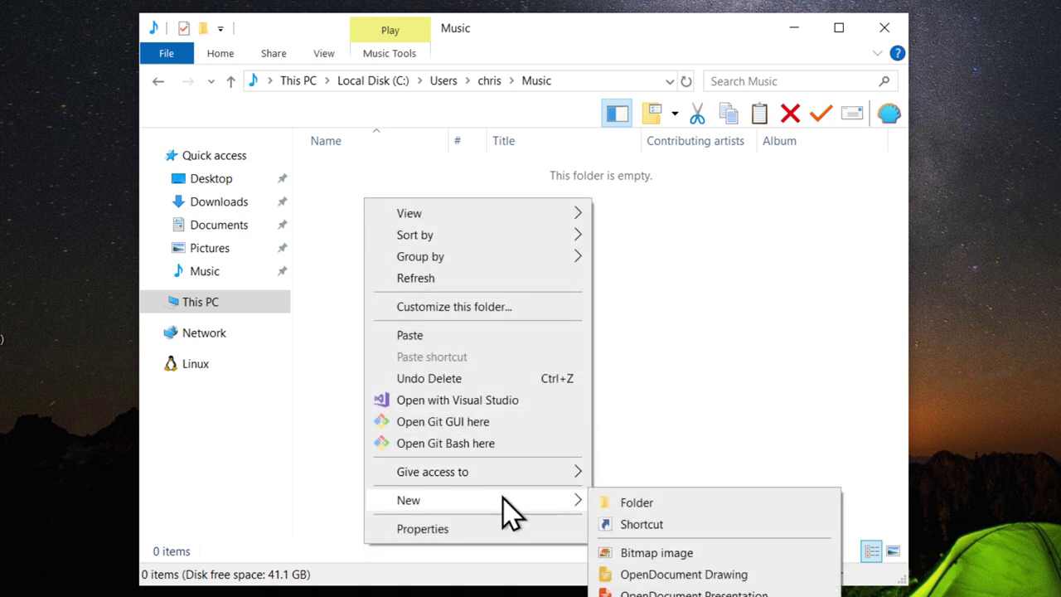
left_click(660, 504)
type("Samples")
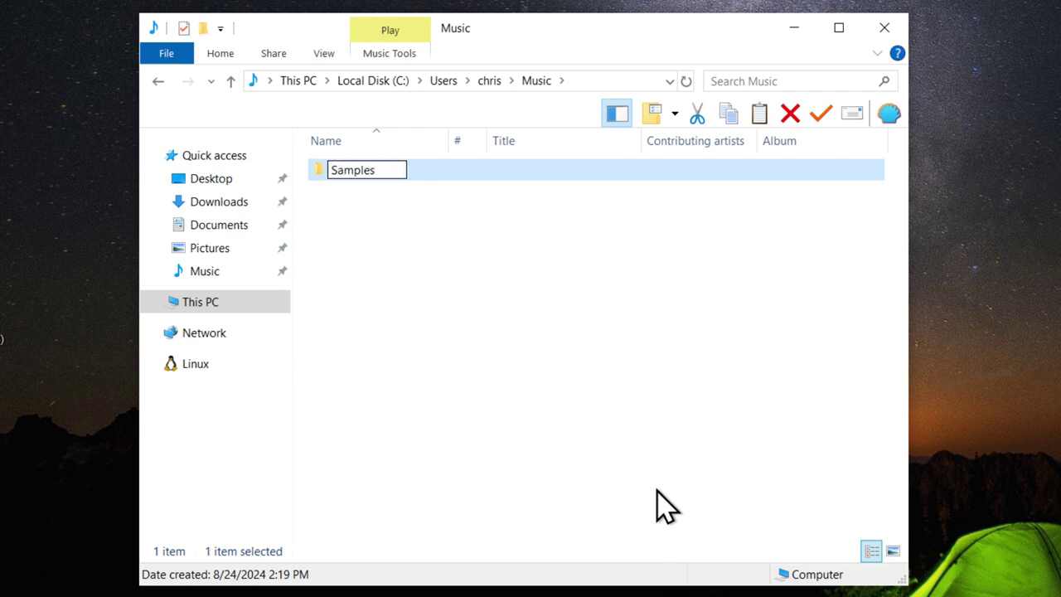
key("Return")
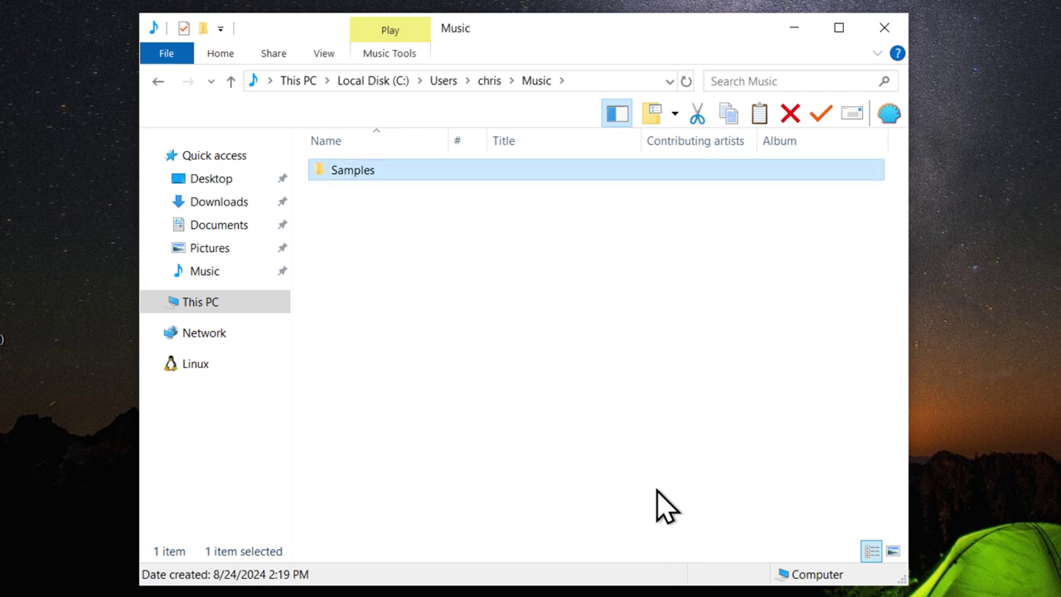
Paste the cut GeneralUser GS folder into Samples
double_click(357, 171)
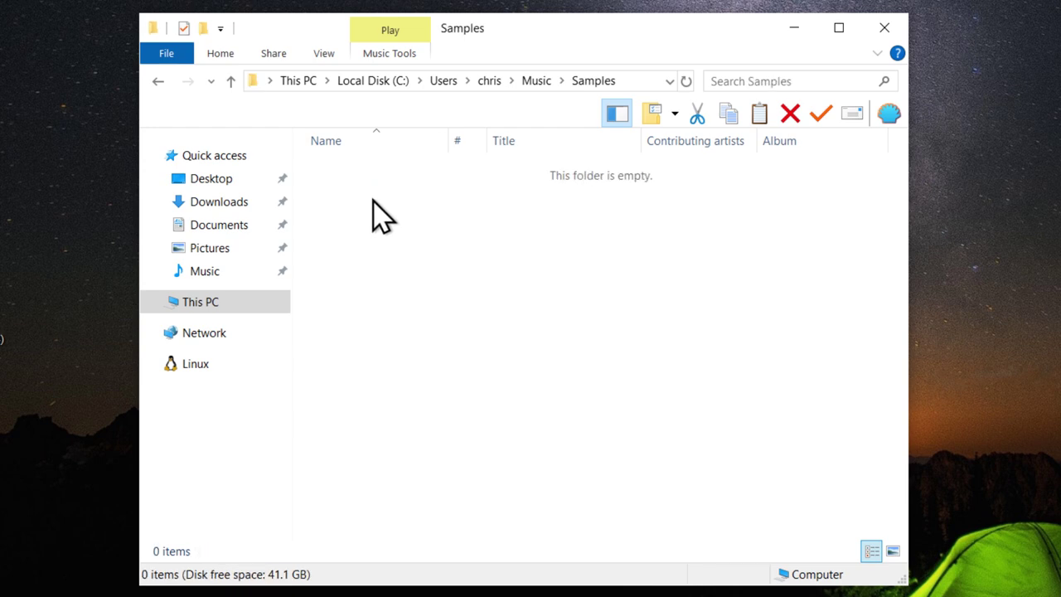
right_click(372, 199)
left_click(436, 336)
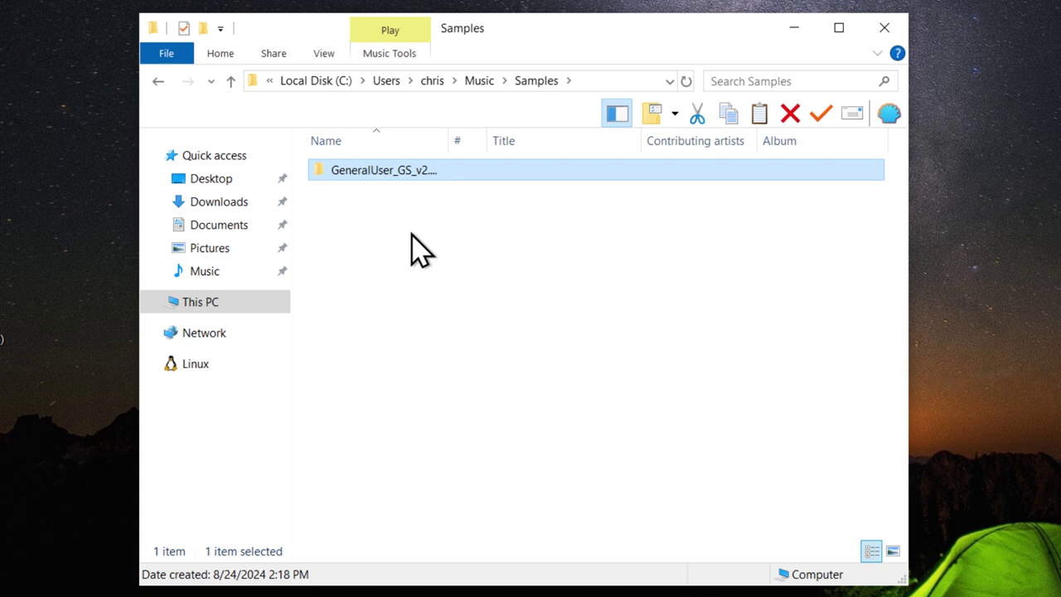
Open the pasted GeneralUser GS folder and select the GeneralUser GS v2.0.0.sf2 SoundFont
left_click(359, 170)
key("Return")
double_click(369, 172)
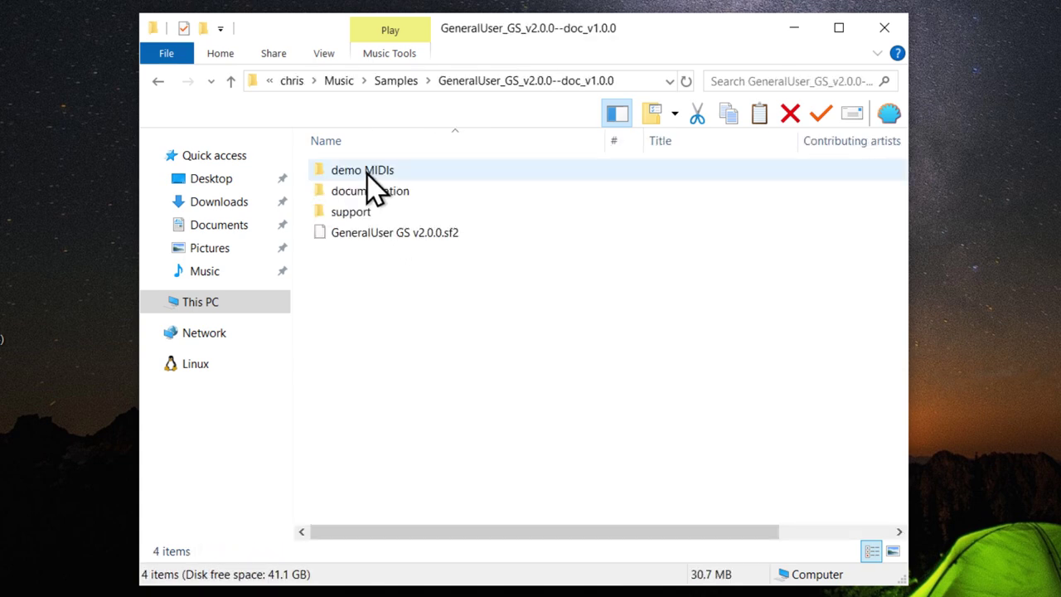
left_click(429, 235)
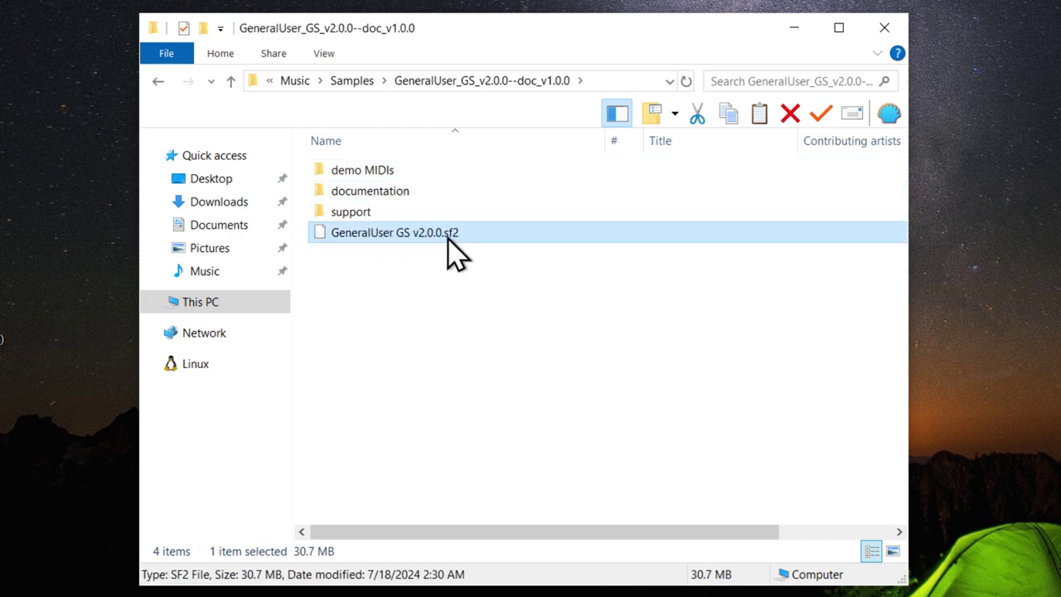
Look through the demo MIDIs audio folder, then go back and open the documentation folder
double_click(372, 175)
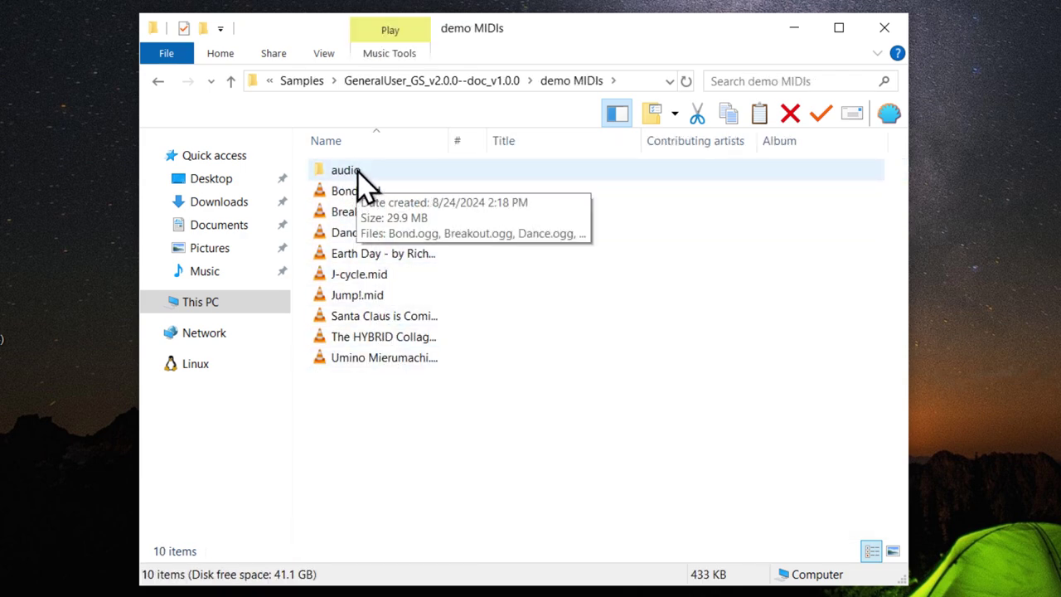
double_click(362, 172)
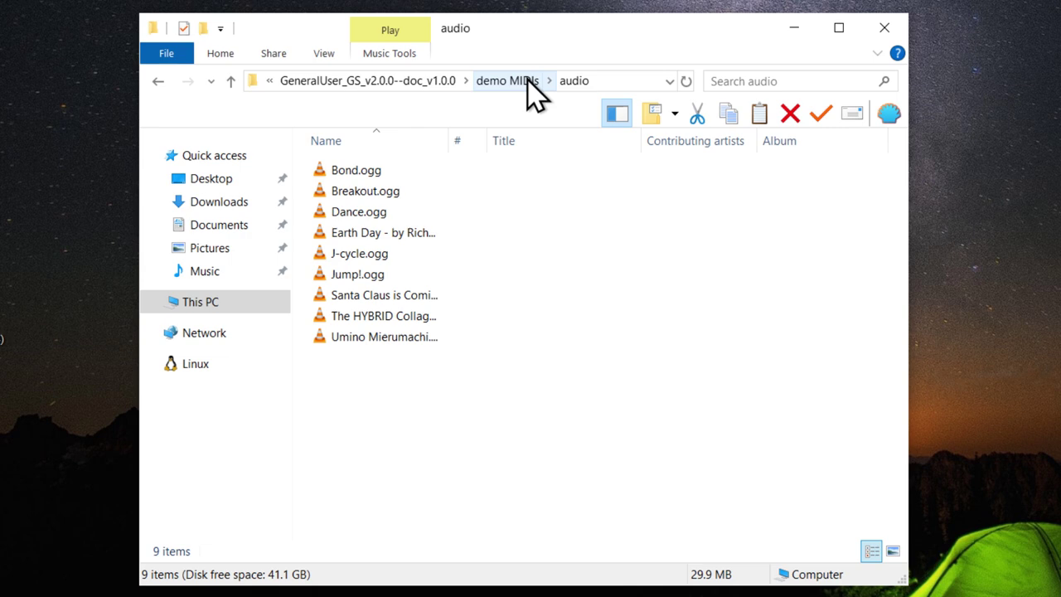
left_click(440, 81)
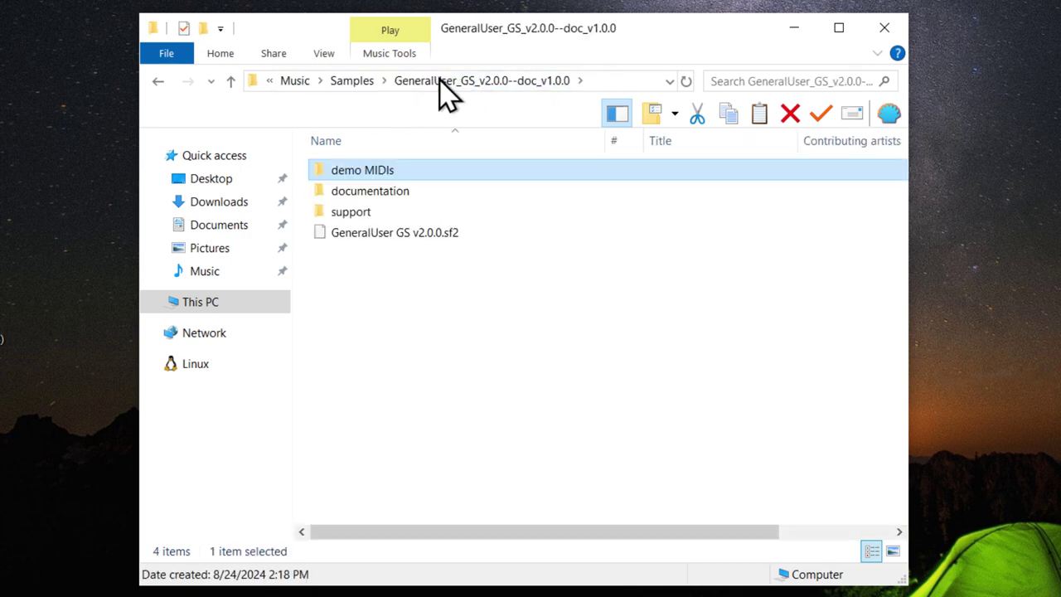
left_click(381, 197)
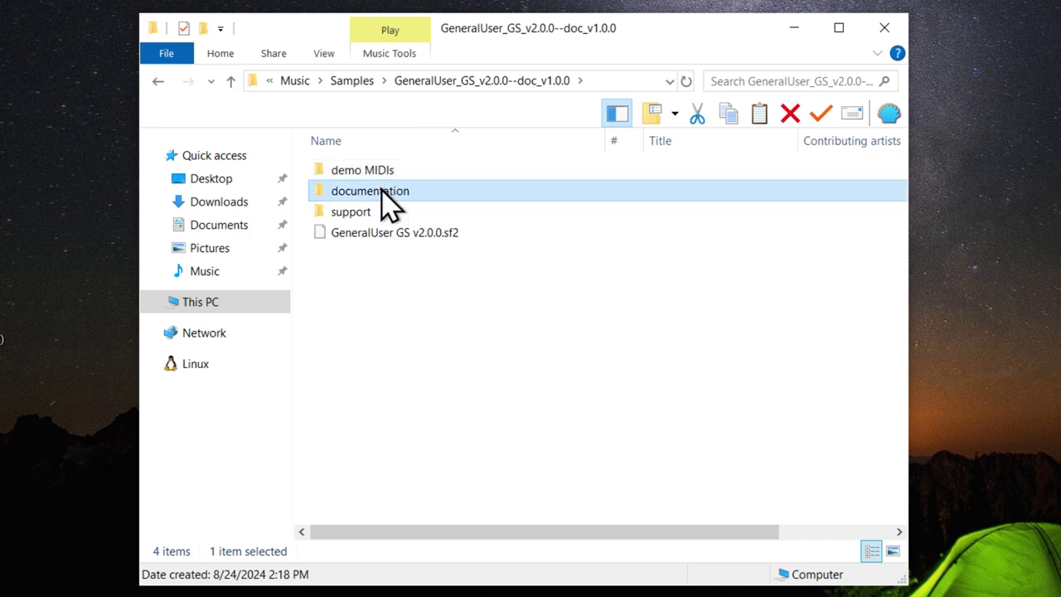
left_click(365, 217)
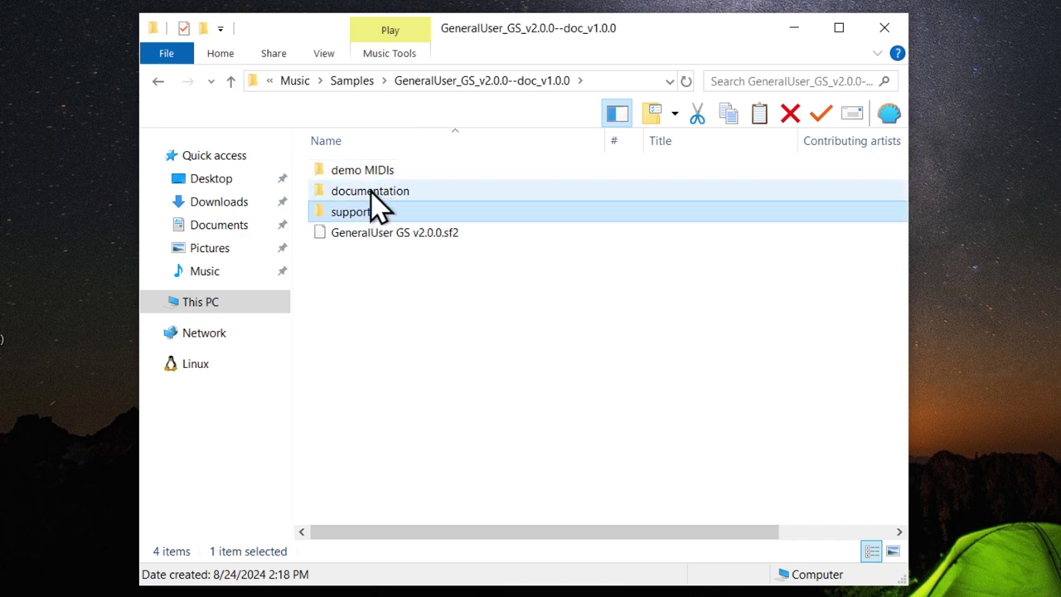
double_click(370, 192)
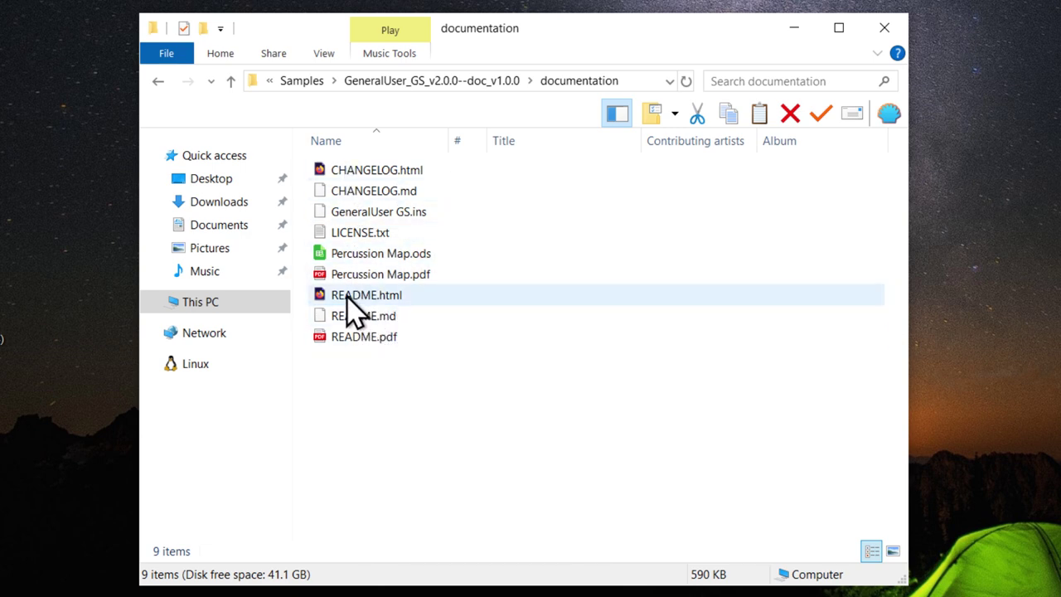
Open README.html in Firefox and jump to section 3.2.1 FluidSynth from the Table of Contents
double_click(406, 296)
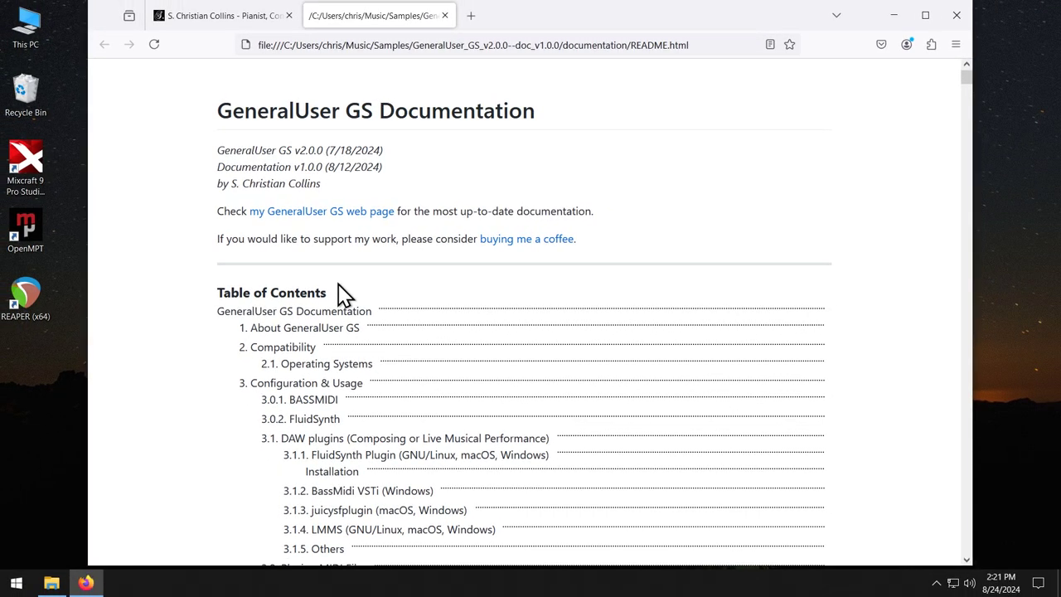
scroll(343, 294, "down", 5)
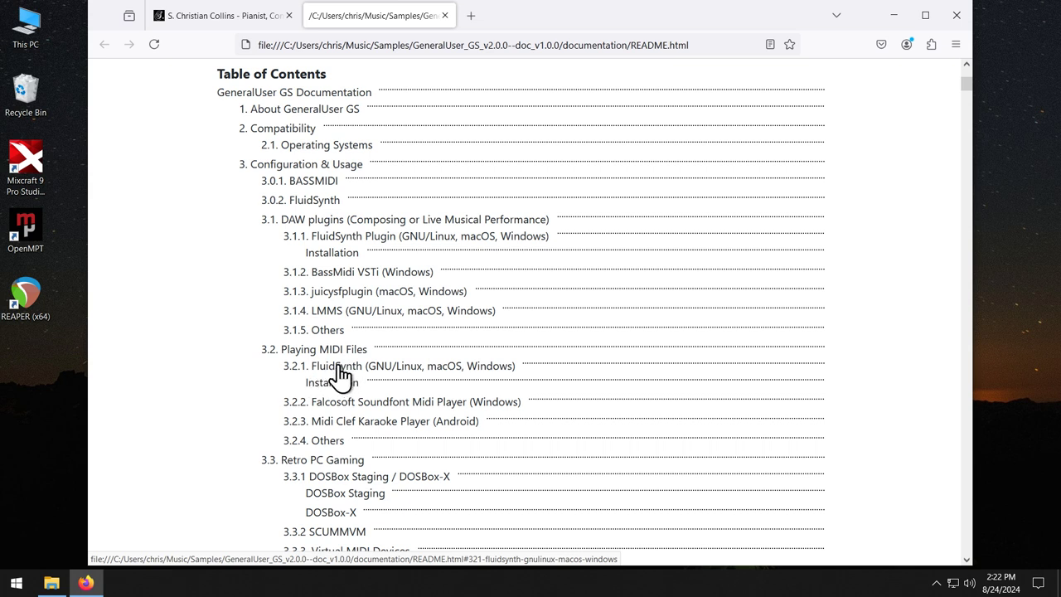
left_click(361, 378)
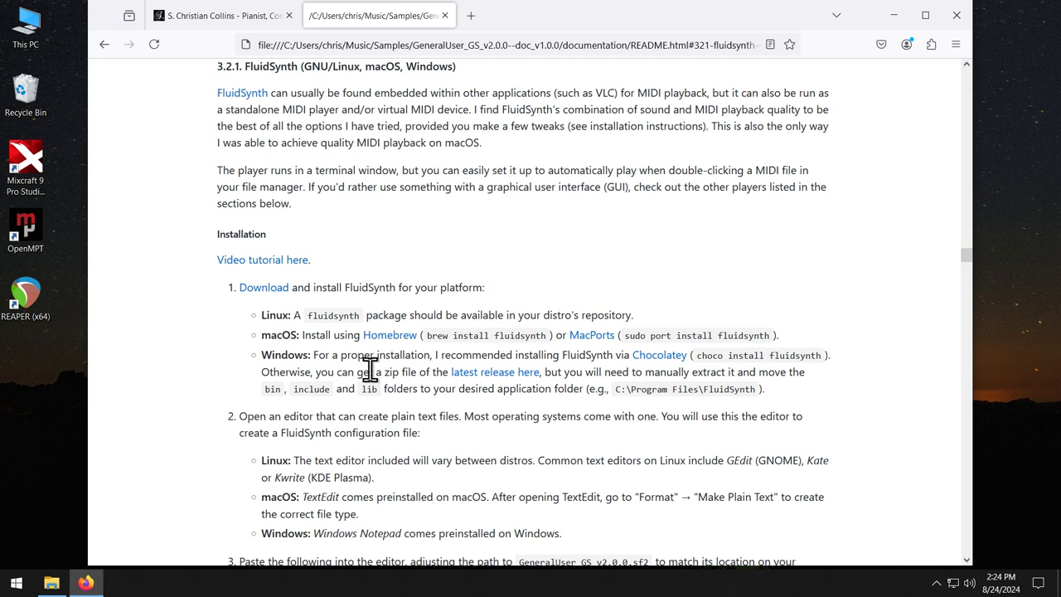
Open the FluidSynth releases page in a new tab and download fluidsynth-2.3.6-win10-x64.zip
middle_click(499, 377)
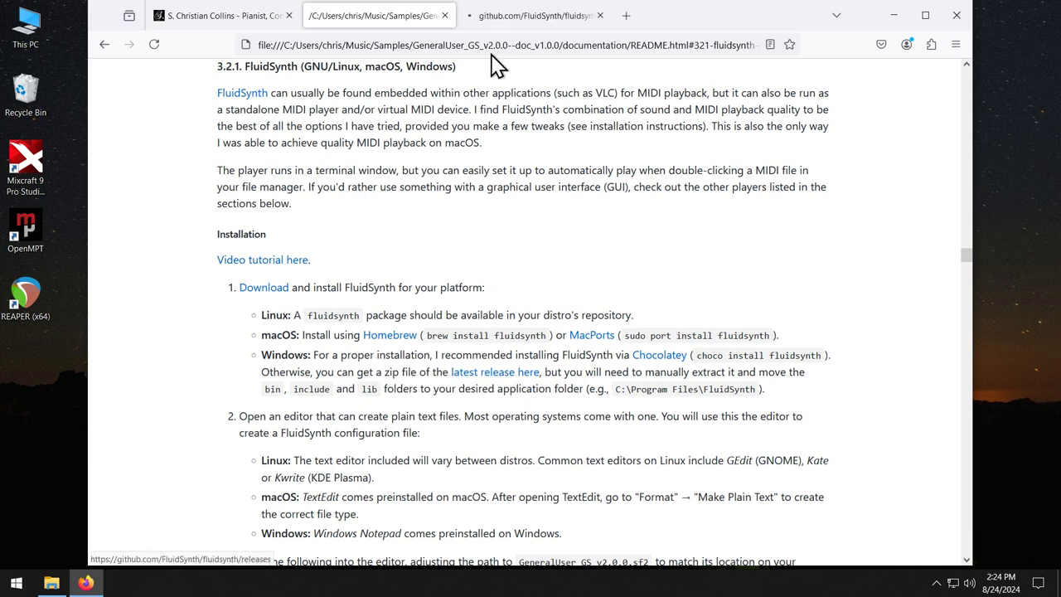
left_click(507, 16)
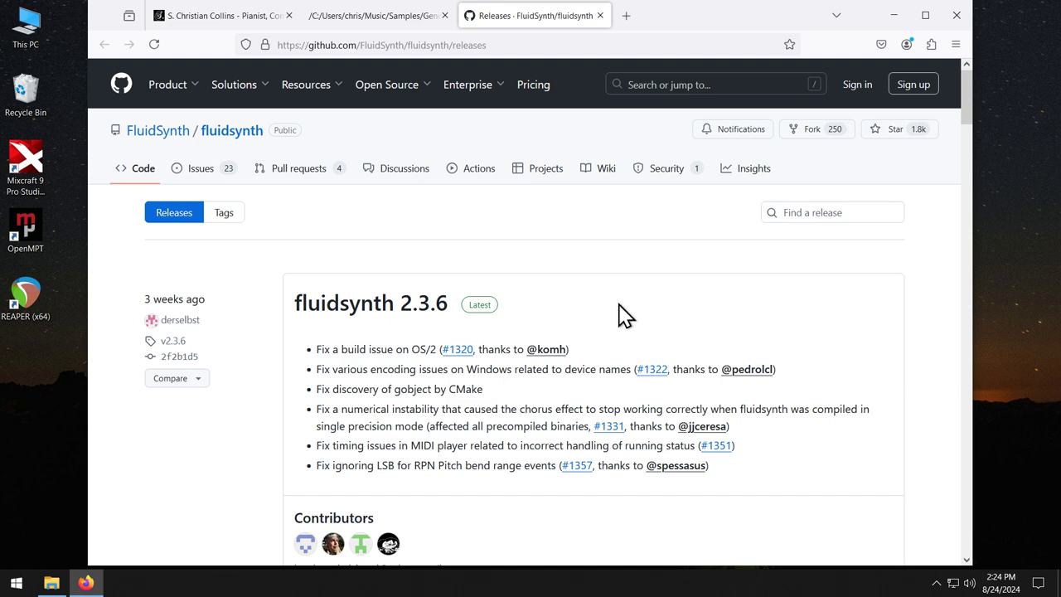
scroll(614, 317, "down", 2)
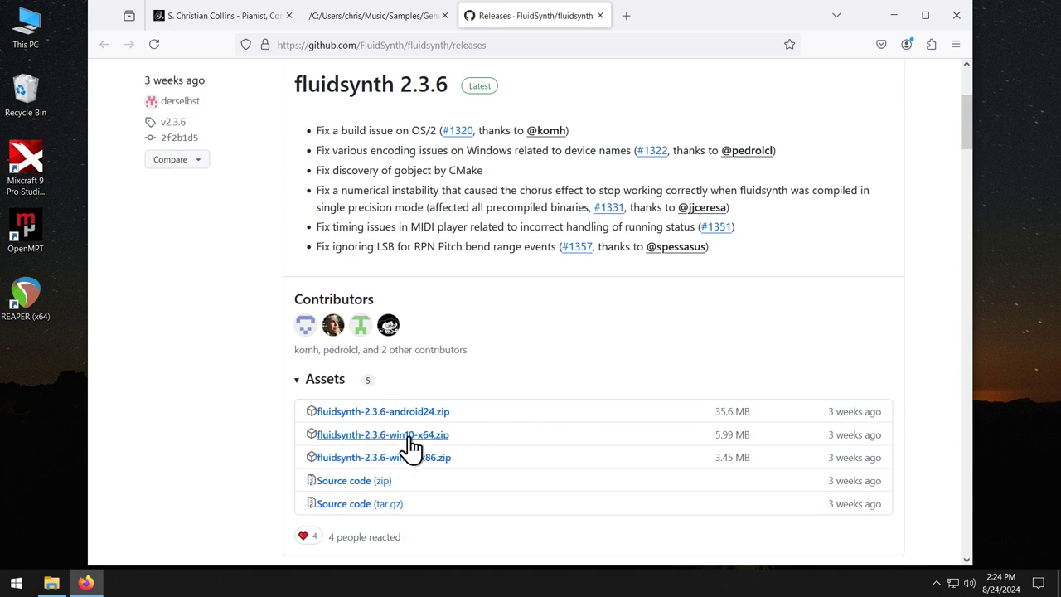
left_click(440, 445)
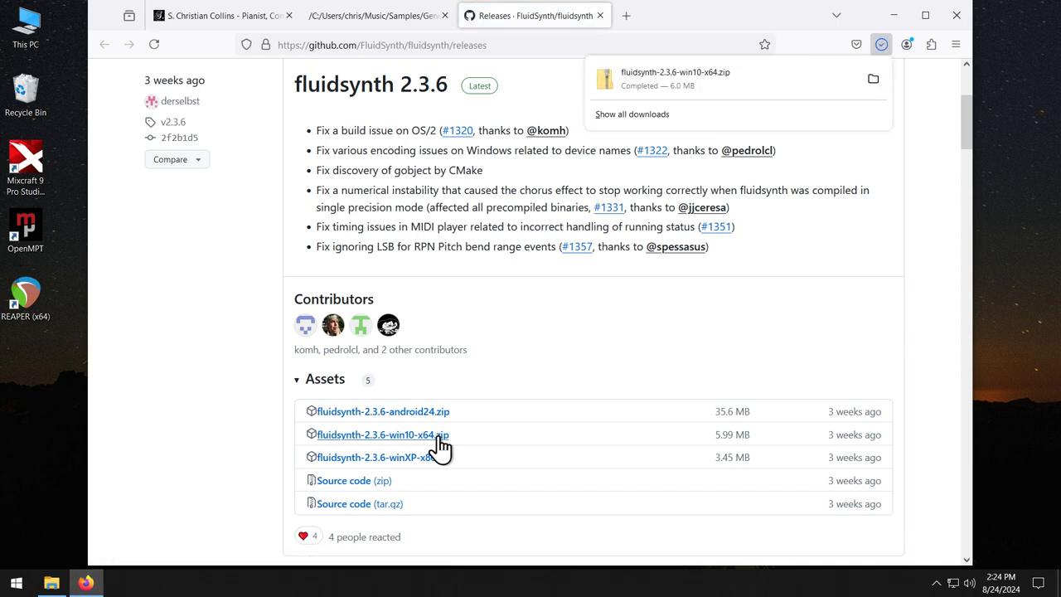
Extract the downloaded fluidsynth-2.3.6-win10-x64.zip in Downloads
left_click(52, 583)
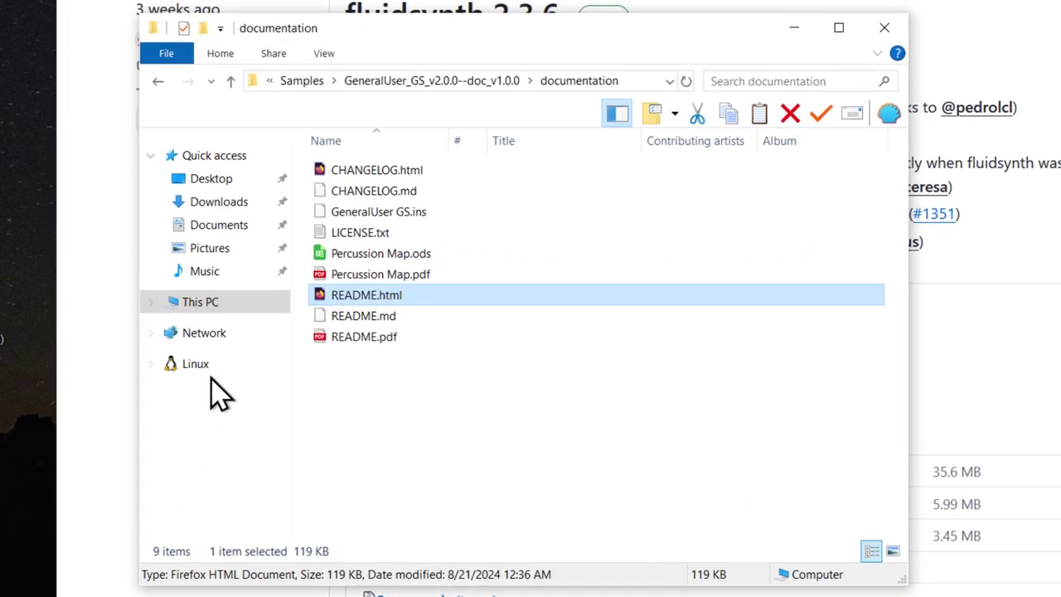
left_click(260, 207)
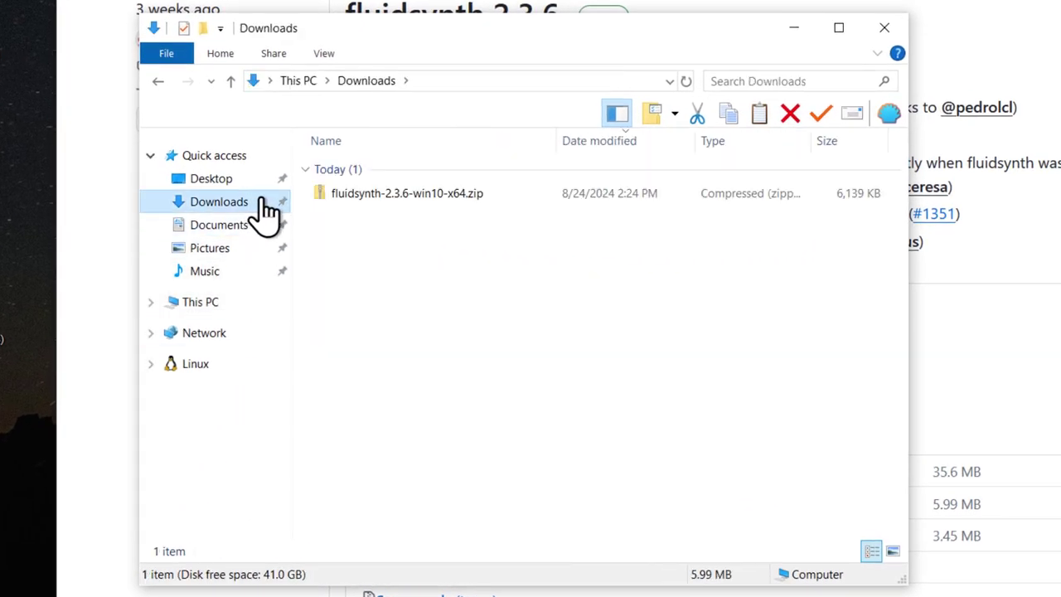
right_click(423, 197)
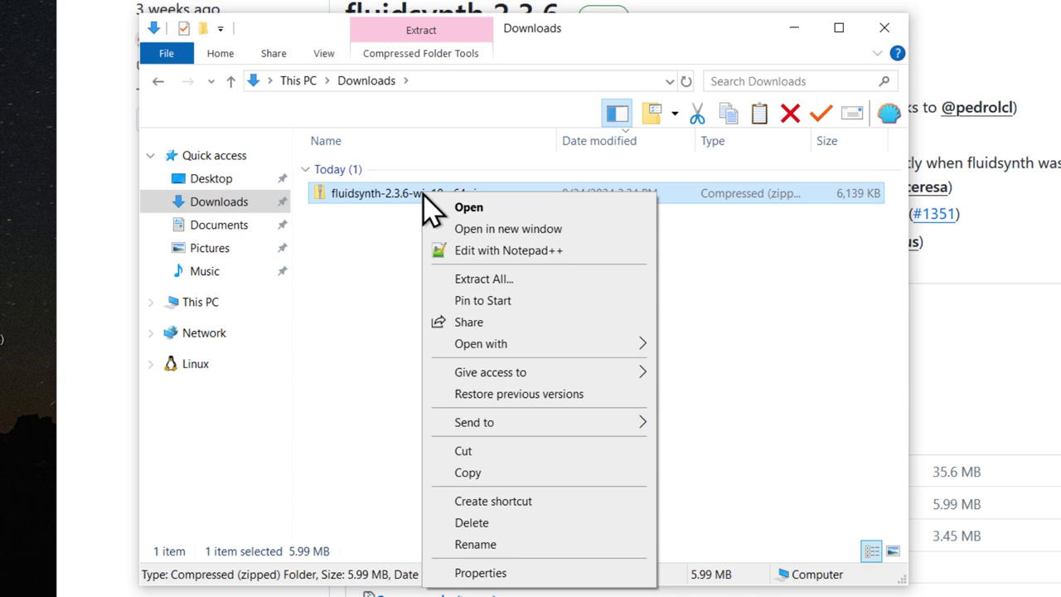
left_click(470, 281)
left_click(812, 499)
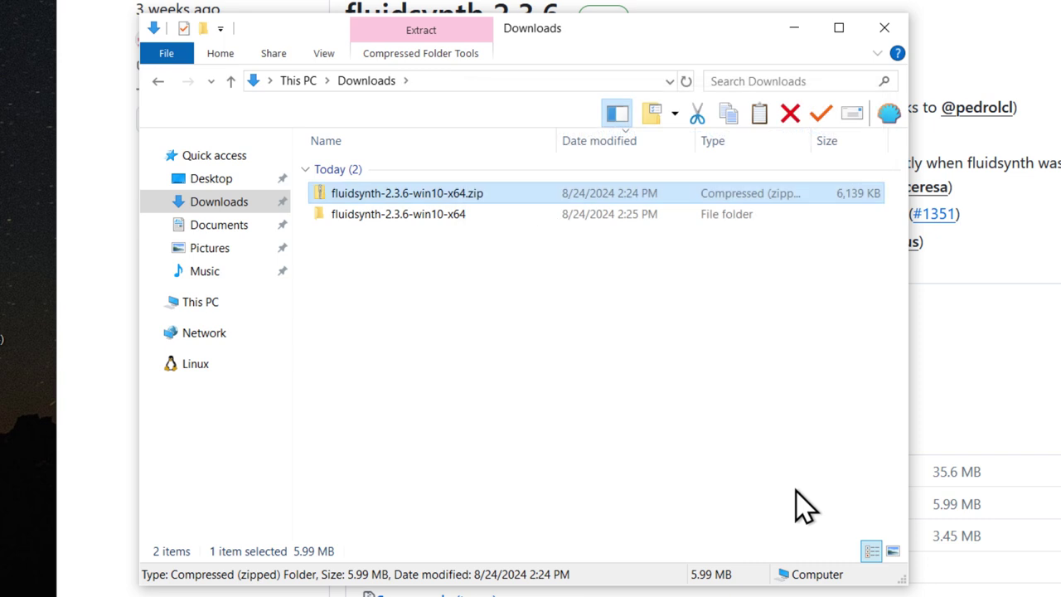
Delete the fluidsynth zip and cut the extracted folder for moving
right_click(401, 195)
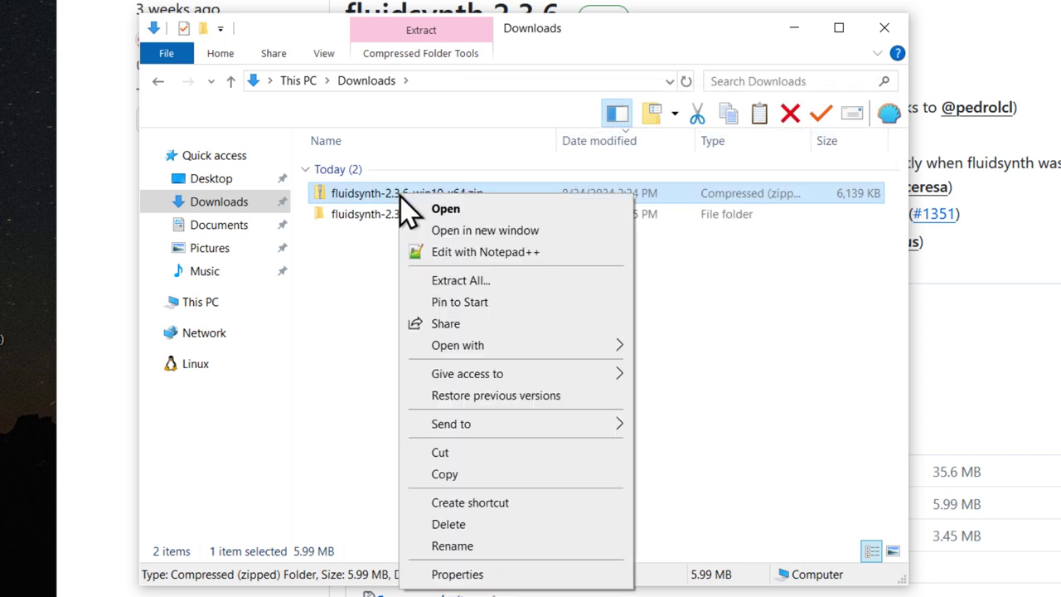
left_click(458, 524)
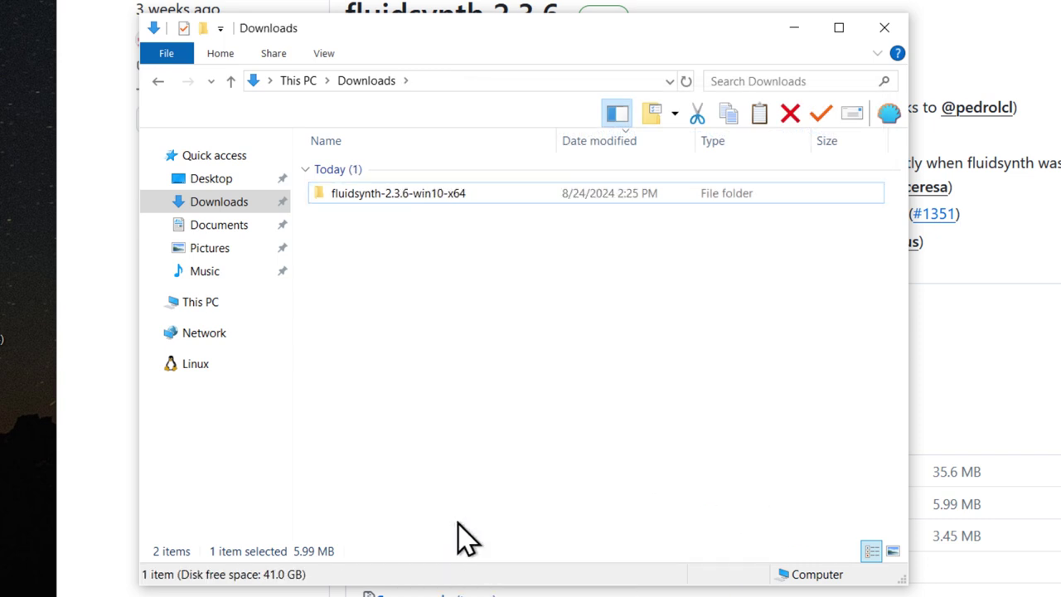
right_click(396, 197)
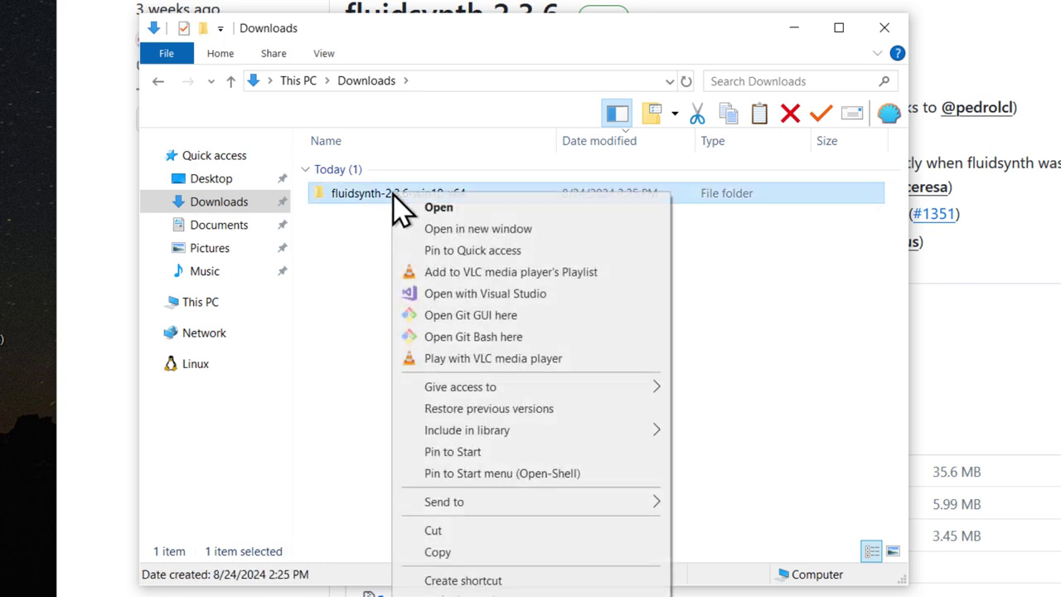
left_click(440, 531)
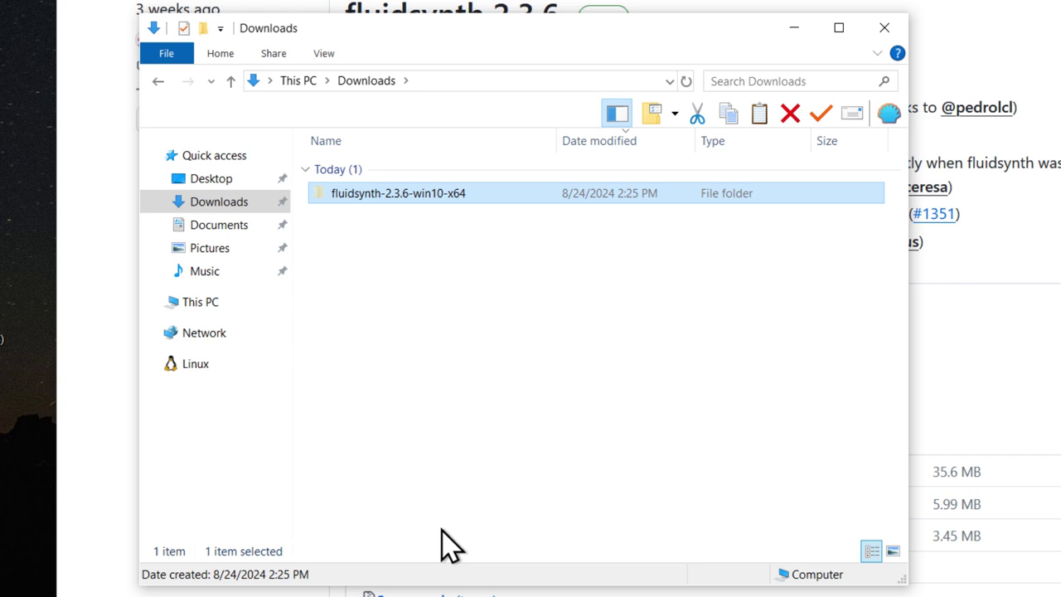
Paste the fluidsynth-2.3.6-win10-x64 folder into C:\Program Files with administrator permission
left_click(219, 303)
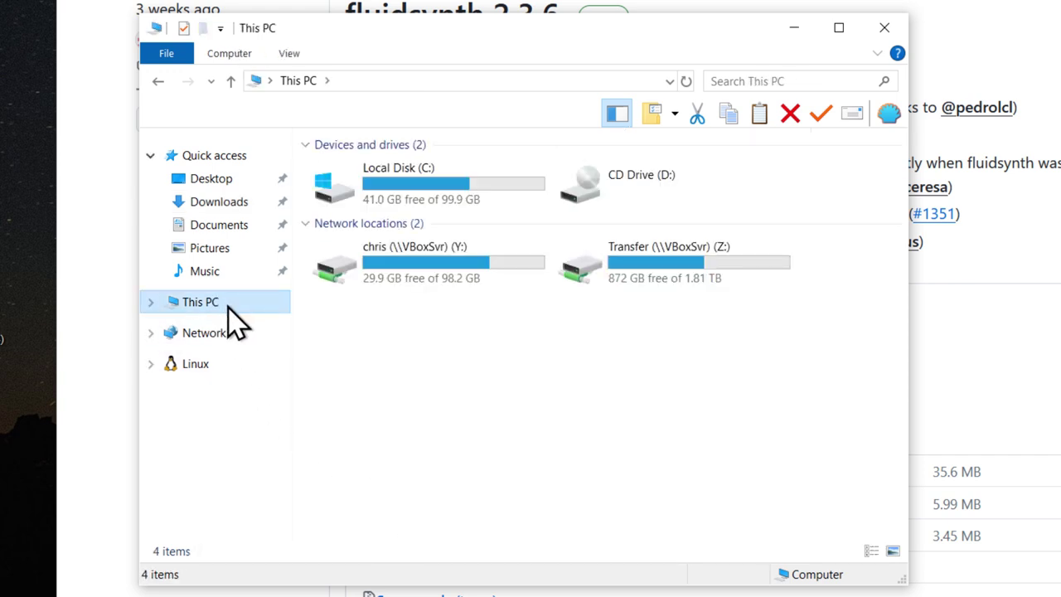
double_click(467, 199)
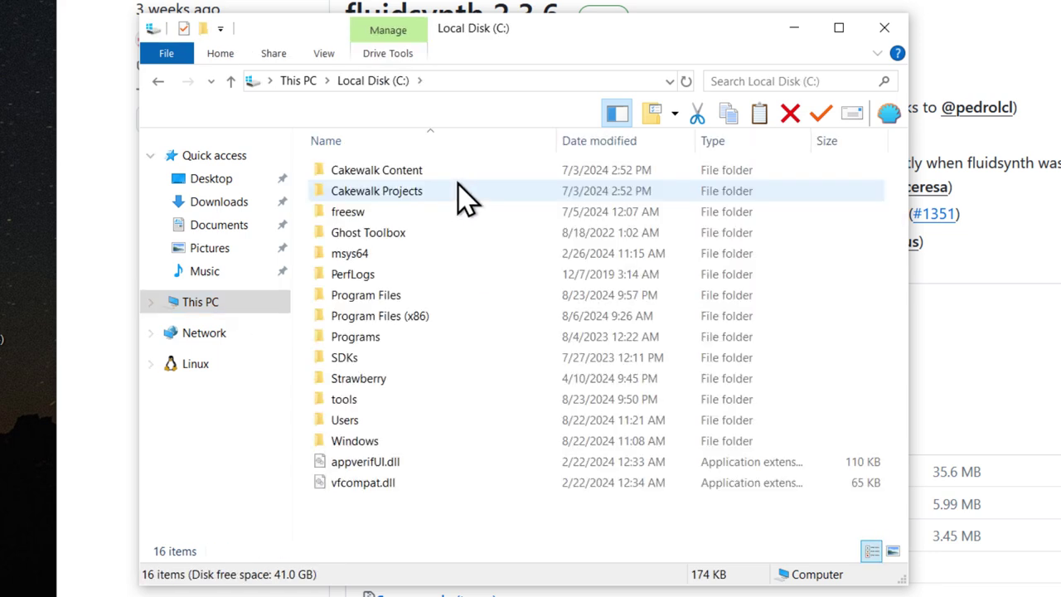
double_click(414, 297)
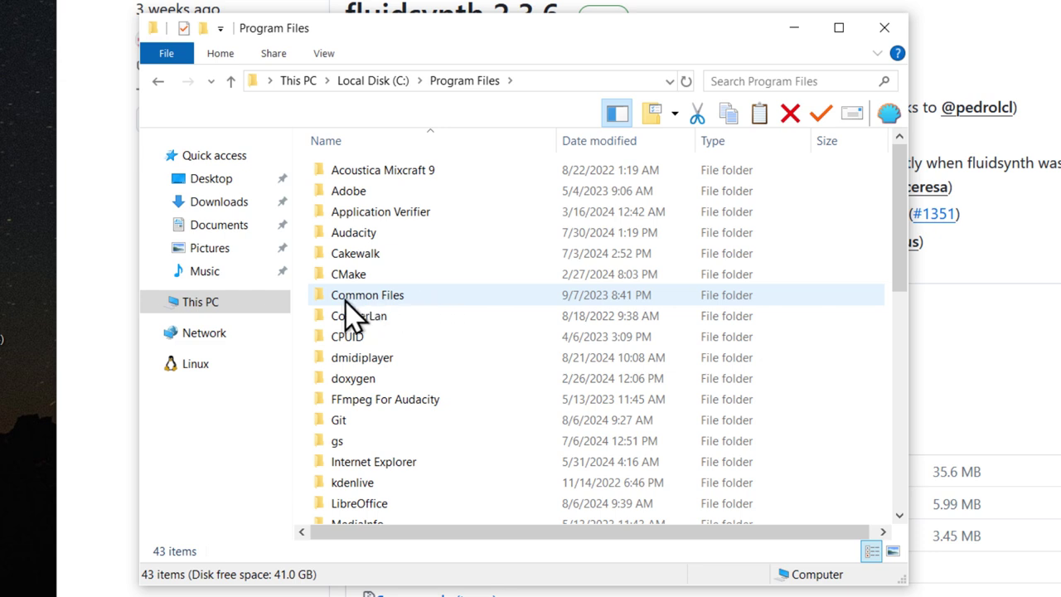
right_click(297, 292)
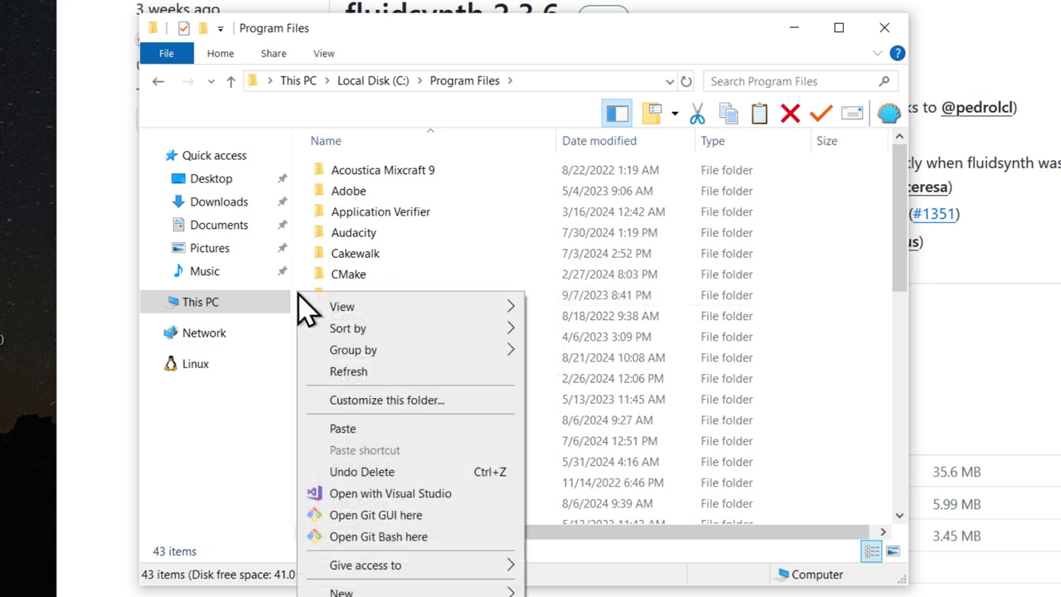
left_click(343, 429)
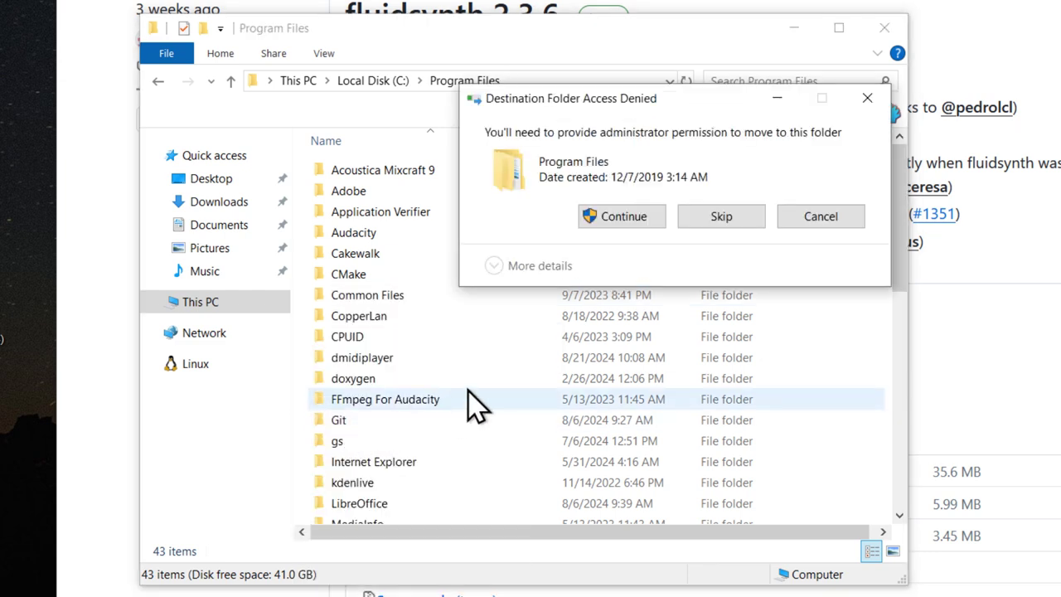
left_click(632, 223)
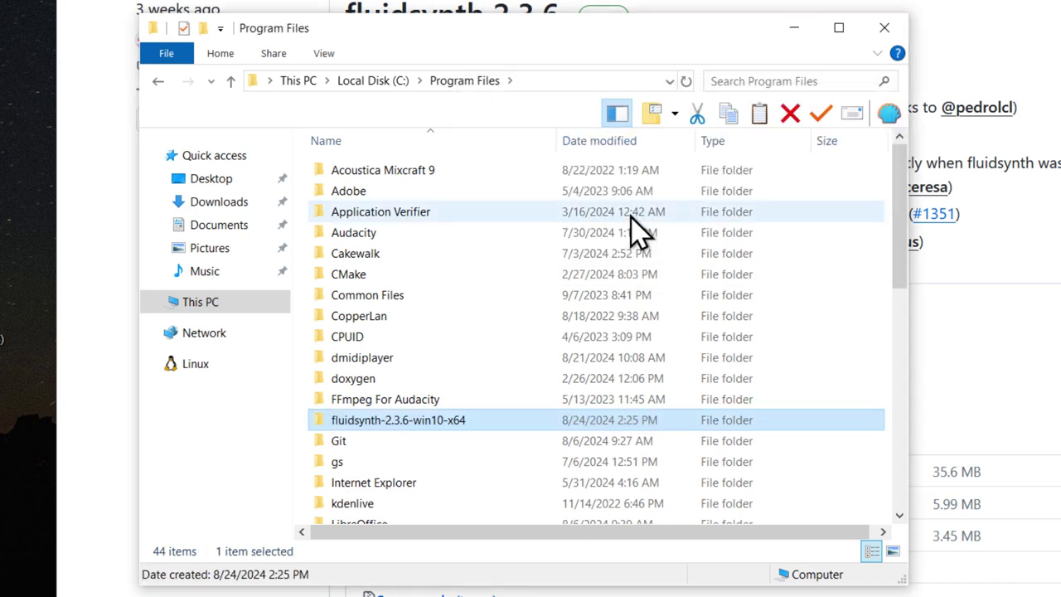
Rename the moved folder to fluidsynth, granting administrator permission
left_click(469, 420)
left_click(470, 419)
key("BackSpace")
key("BackSpace")
key("BackSpace")
key("BackSpace")
key("BackSpace")
key("BackSpace")
key("BackSpace")
key("BackSpace")
key("BackSpace")
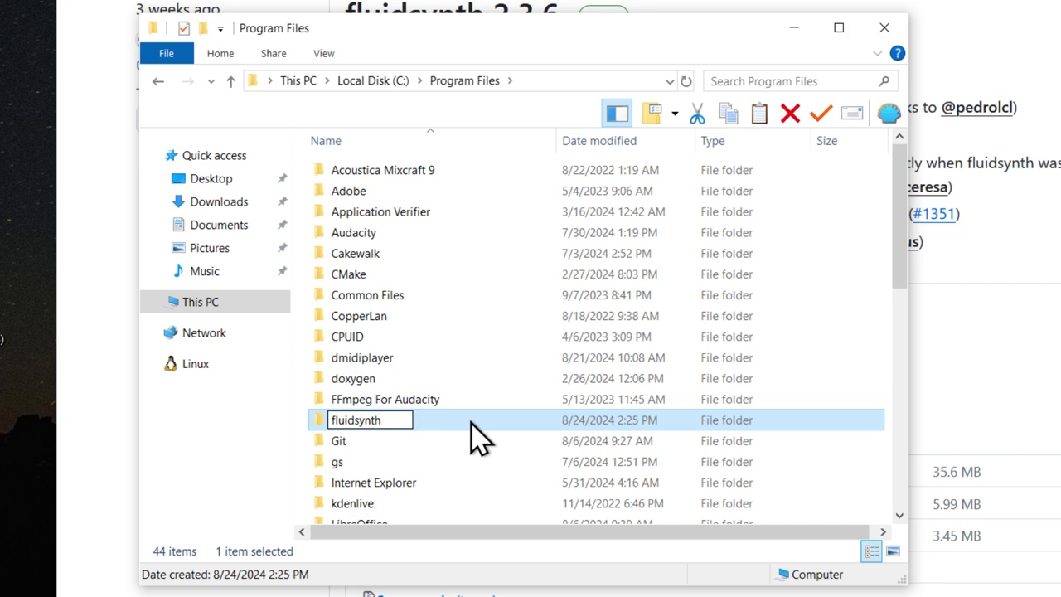
key("Return")
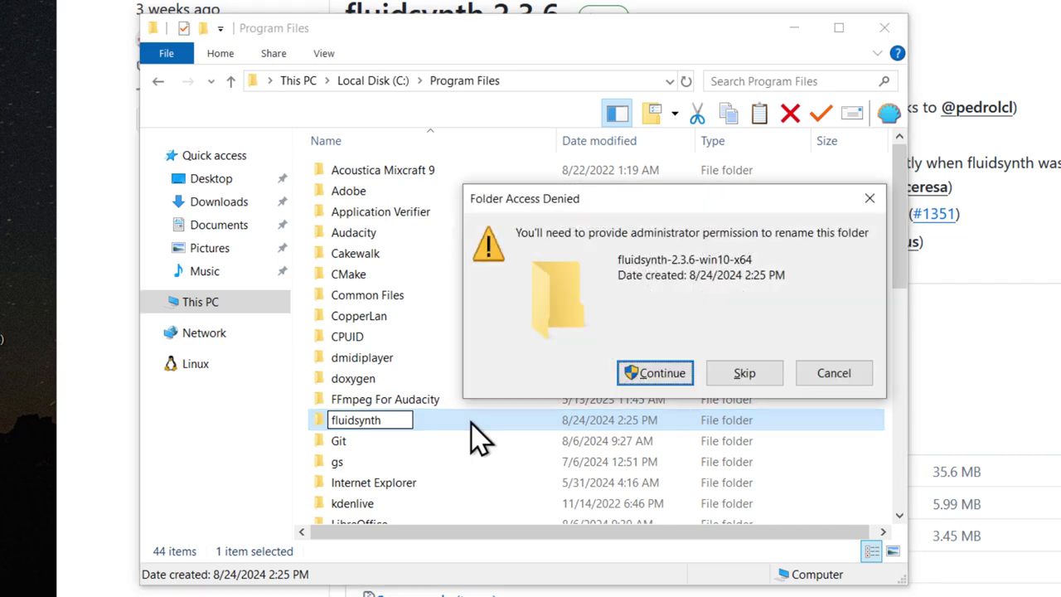
left_click(637, 375)
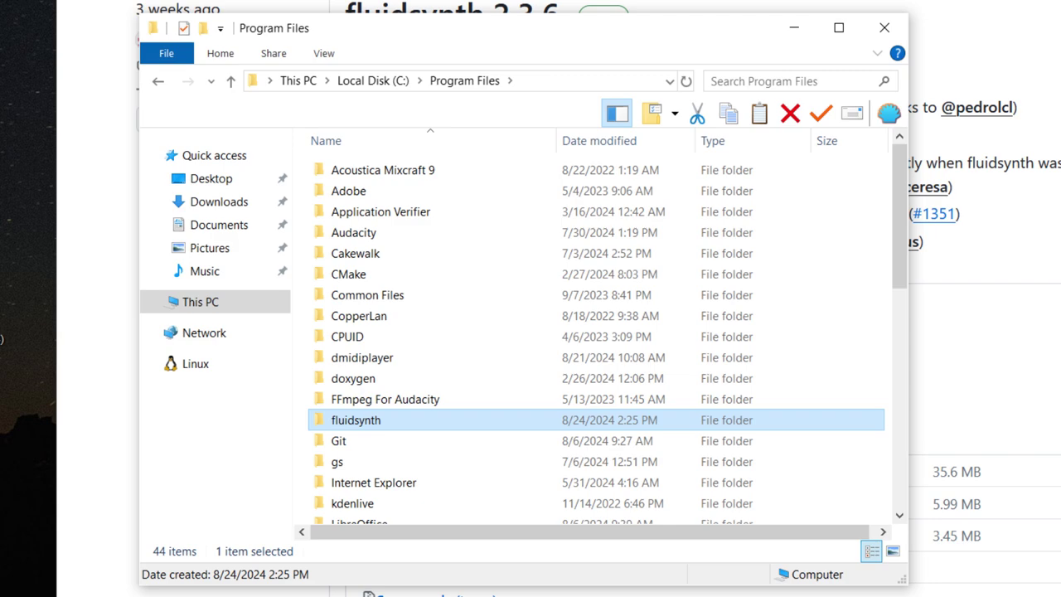
Copy the README's configuration lines from 'set synth.default-soundfont' through 'interp 7'
left_click(795, 27)
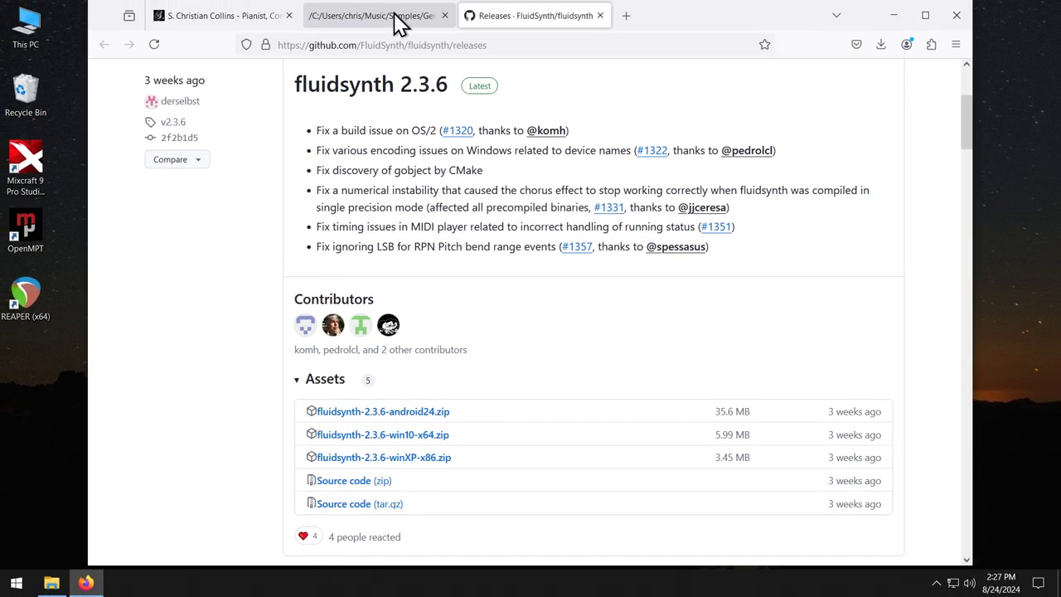
left_click(396, 22)
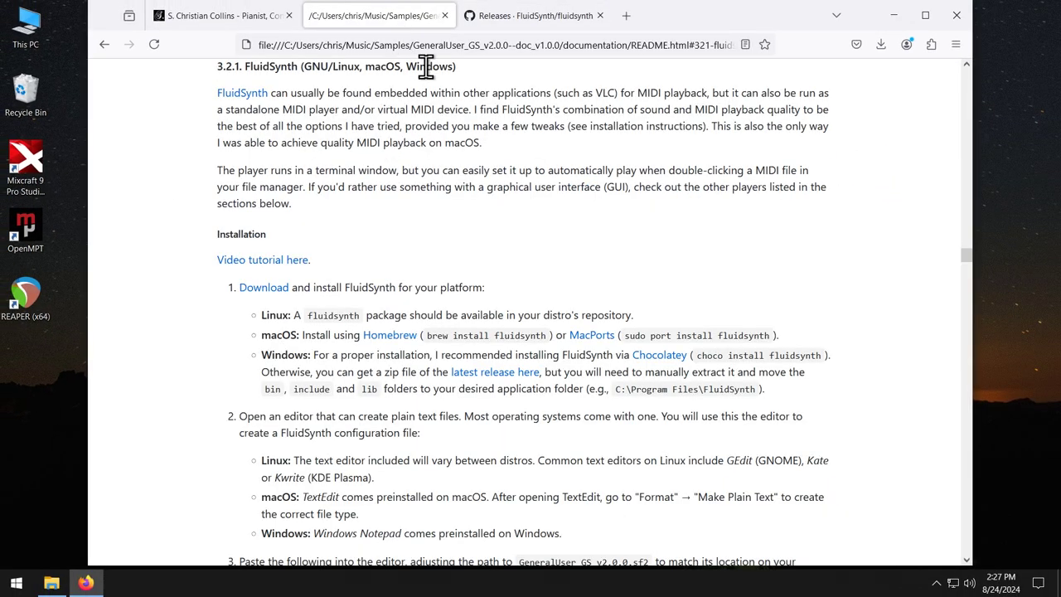
scroll(633, 242, "down", 3)
scroll(633, 242, "down", 2)
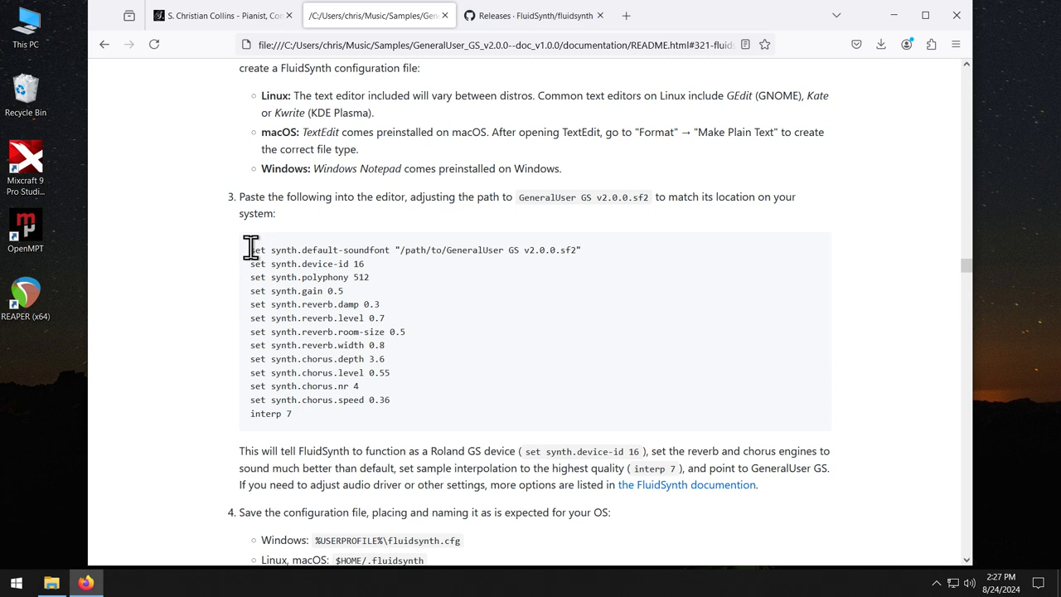
left_click_drag(251, 249, 296, 421)
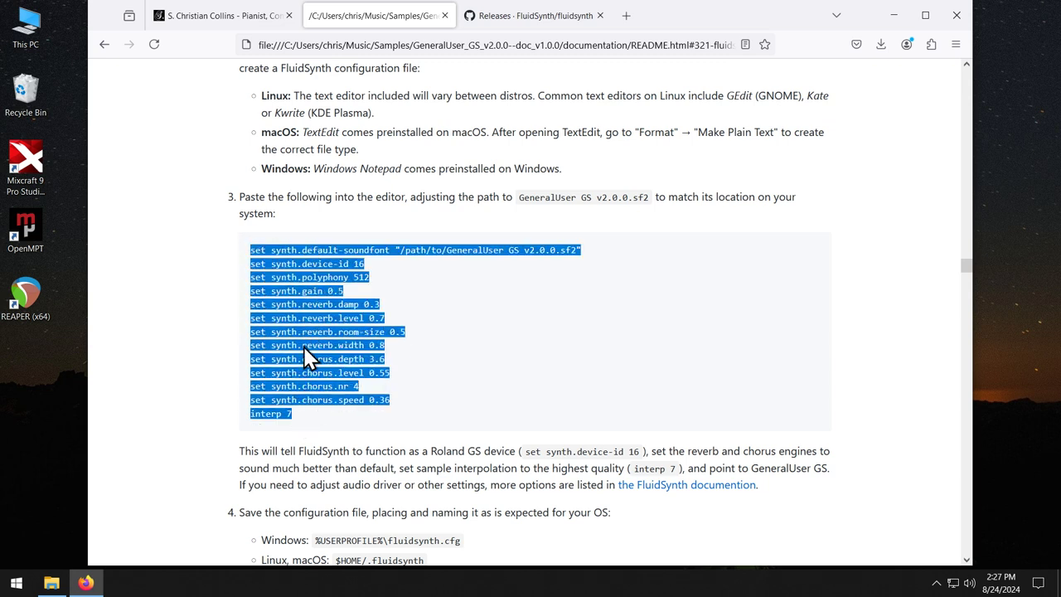
right_click(314, 283)
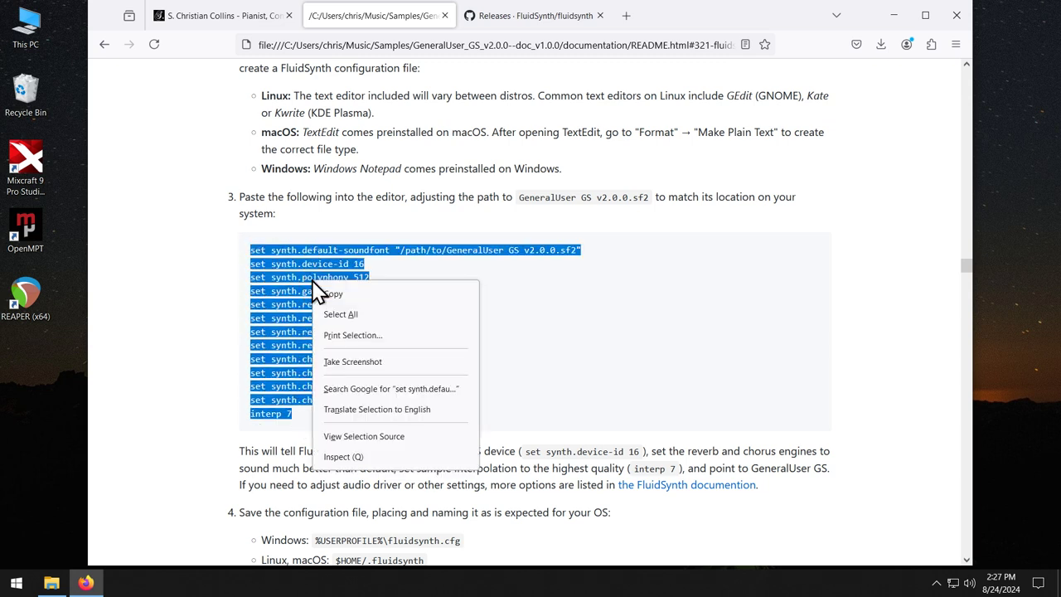
left_click(341, 293)
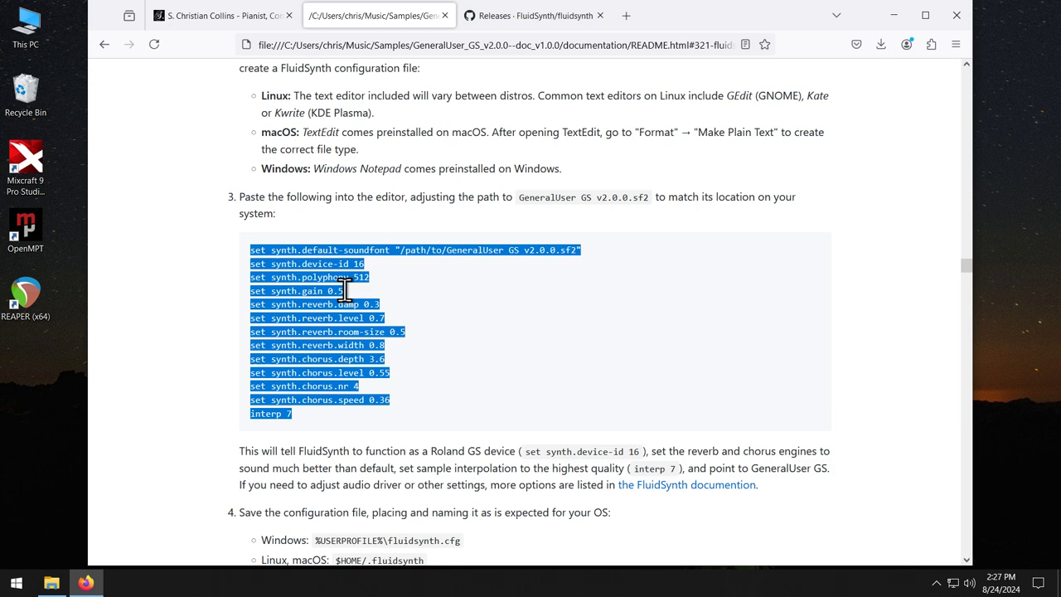
Paste the copied configuration lines into a new Notepad document
left_click(16, 582)
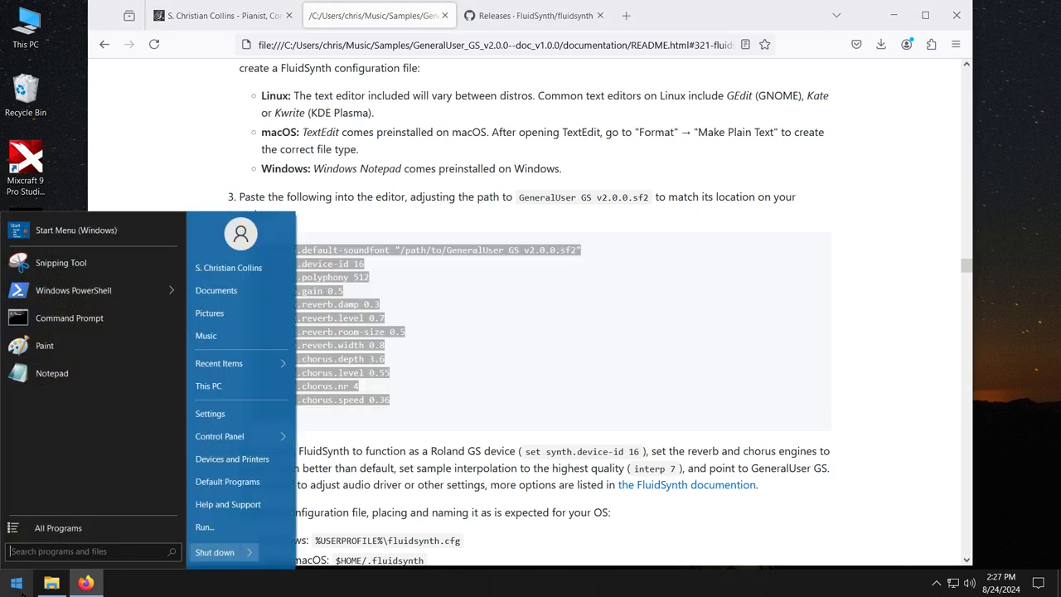
left_click(44, 372)
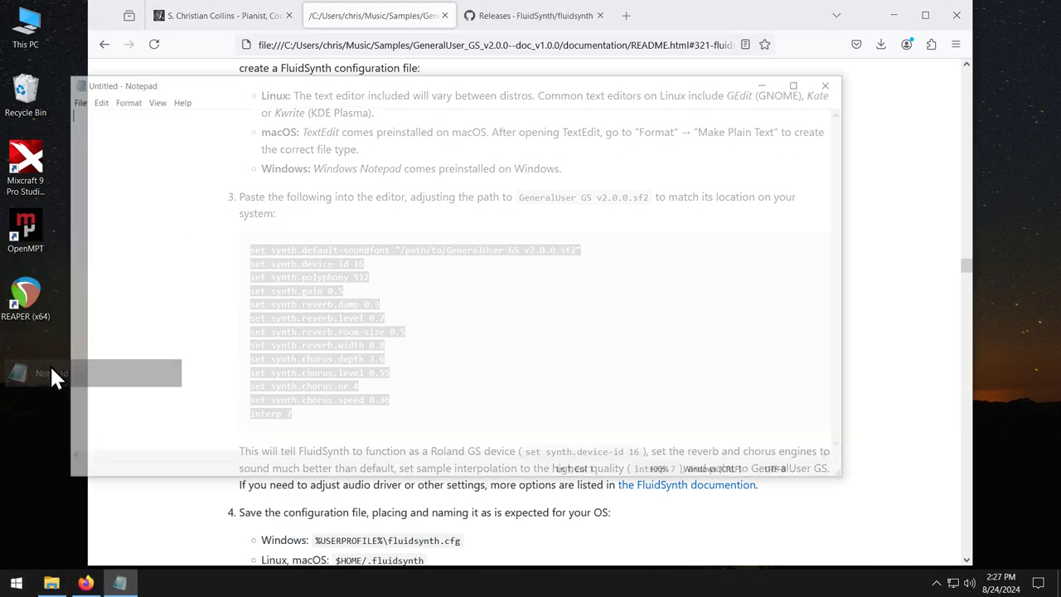
left_click(48, 63)
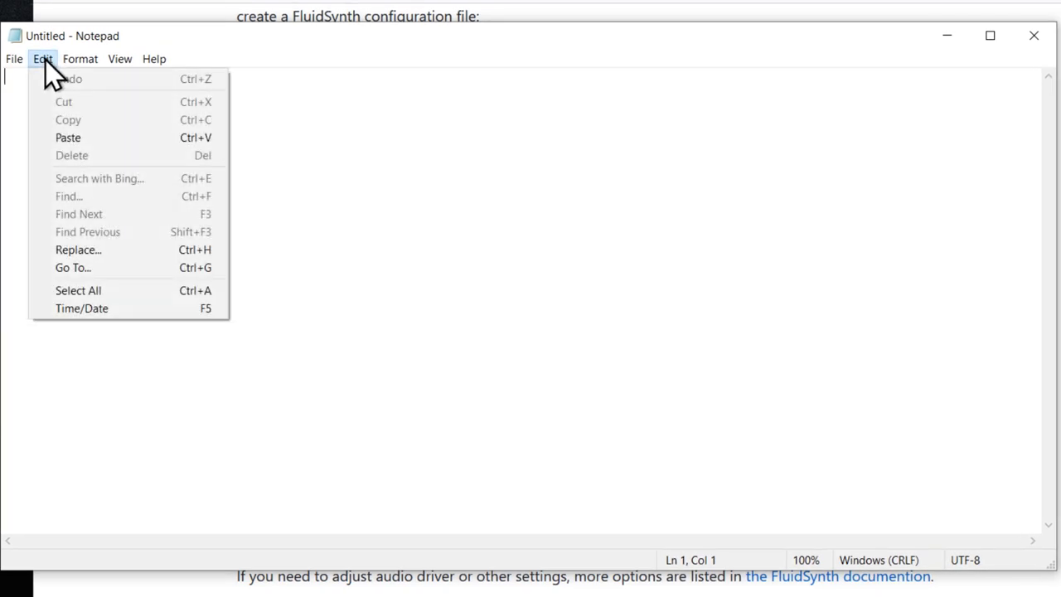
left_click(62, 137)
Select the quoted placeholder soundfont path in the pasted text
left_click_drag(209, 40, 314, 107)
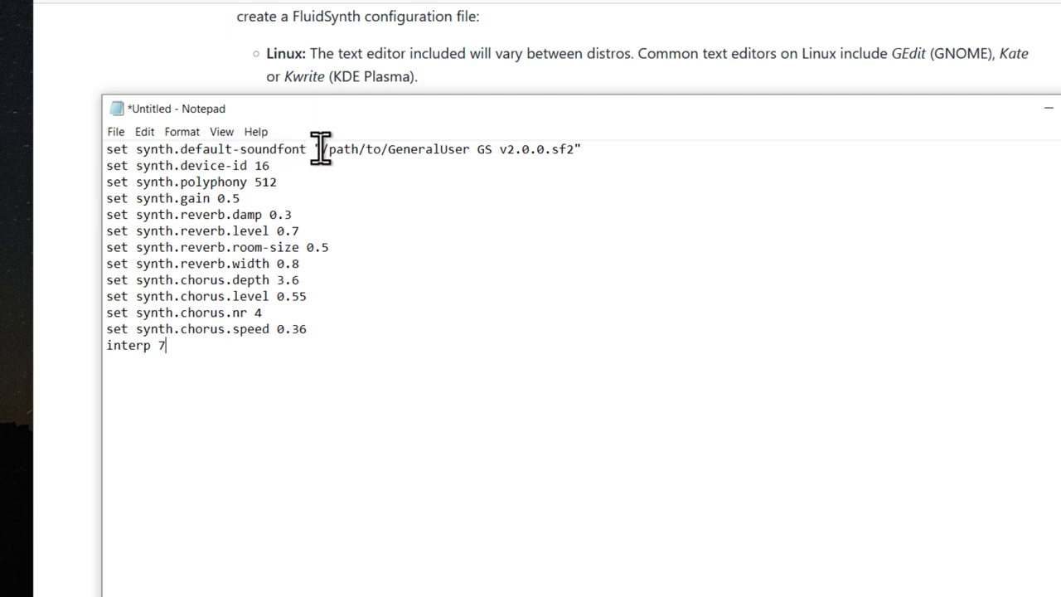
left_click_drag(321, 149, 572, 145)
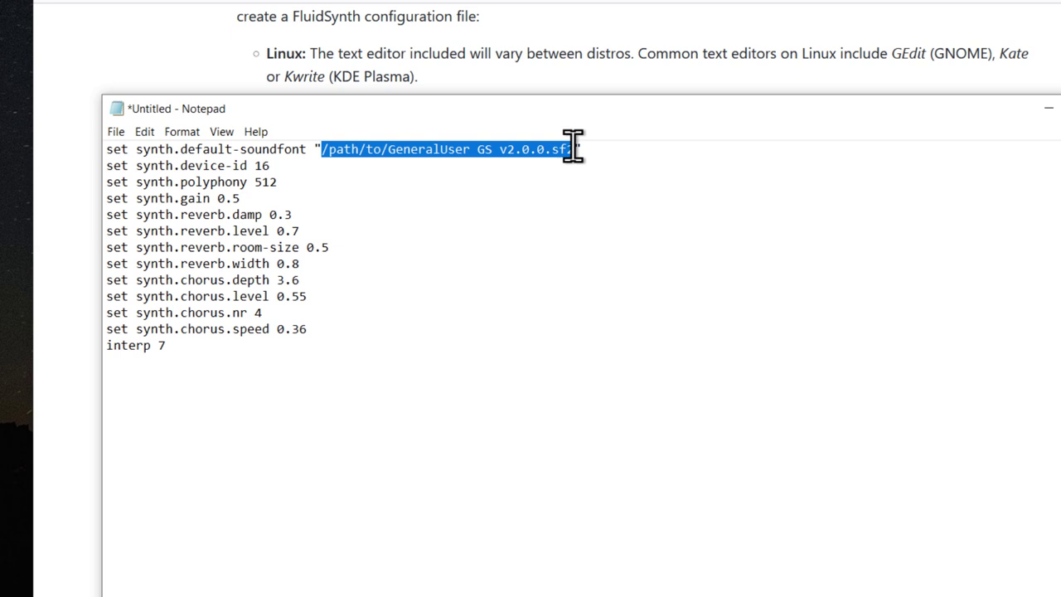
left_click_drag(572, 148, 569, 157)
Open Music\Samples\GeneralUser_GS_v2.0.0--doc_v1.0.0 in Explorer and copy its full folder path
key("alt+Tab")
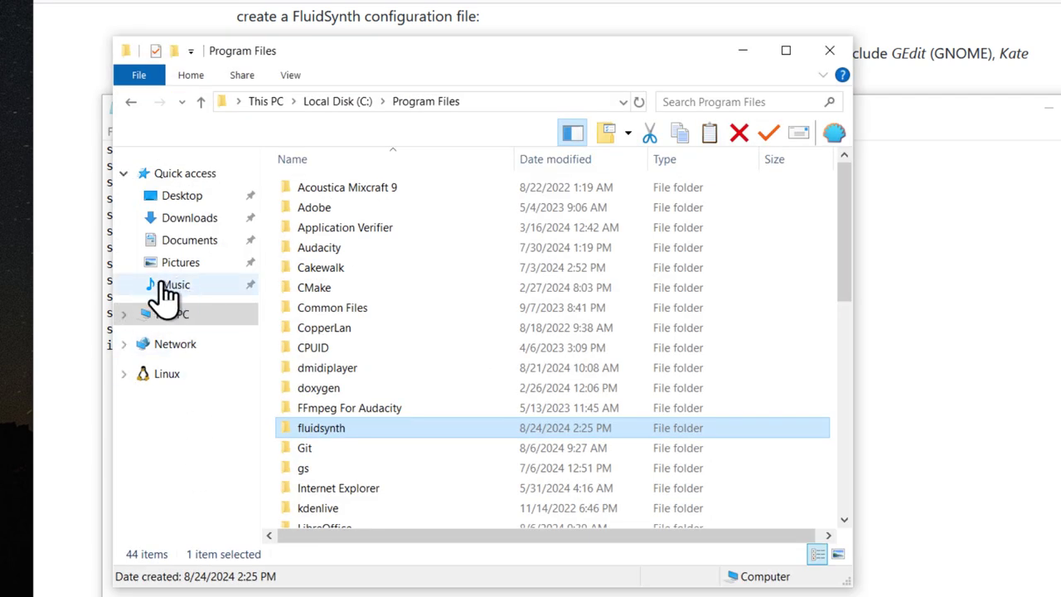
left_click(187, 286)
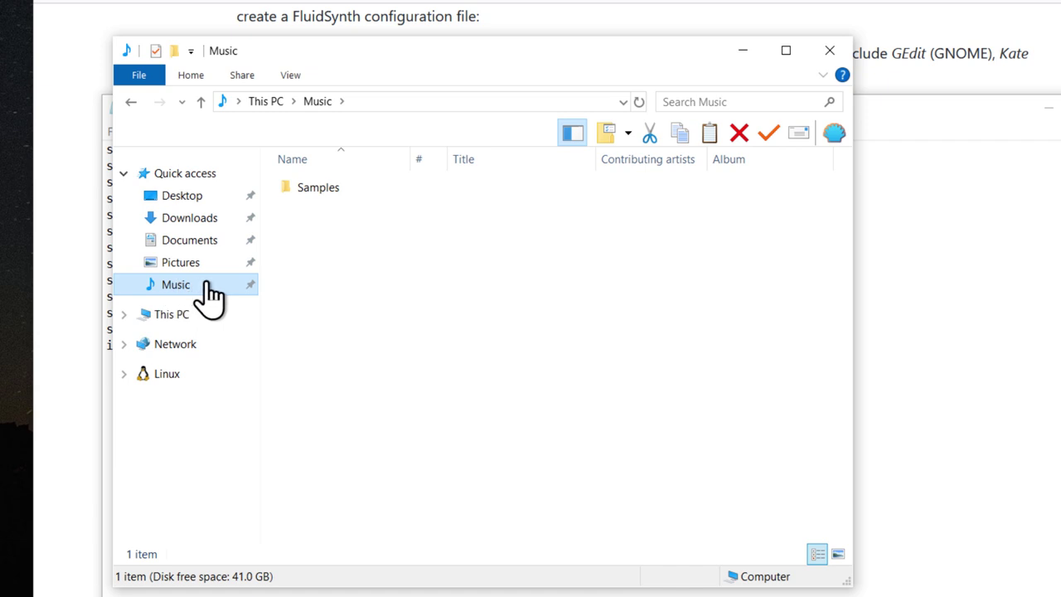
double_click(320, 188)
left_click(338, 186)
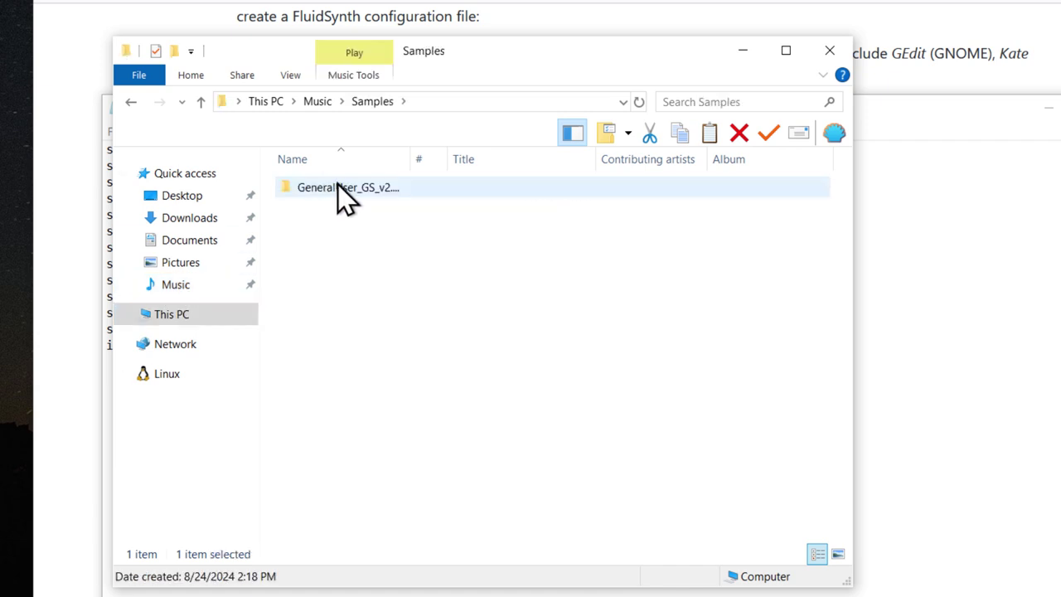
double_click(337, 187)
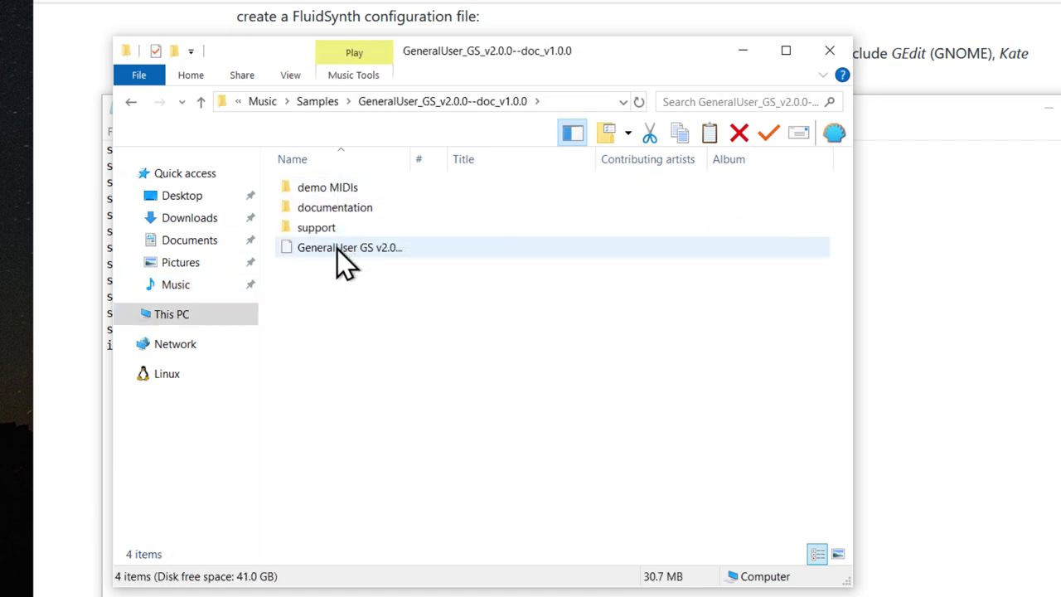
left_click(367, 248)
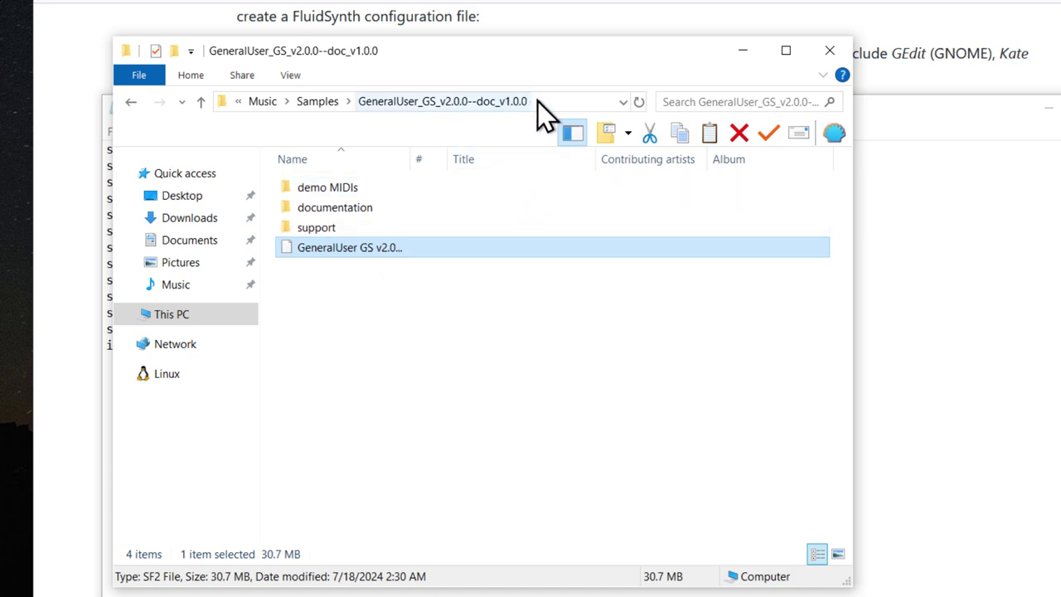
left_click(562, 100)
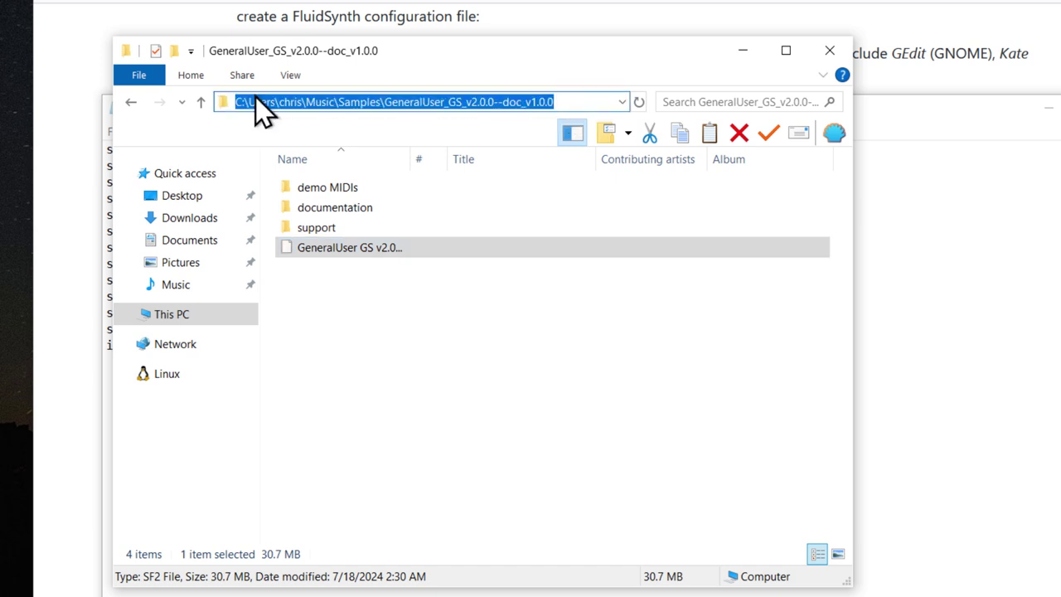
right_click(437, 99)
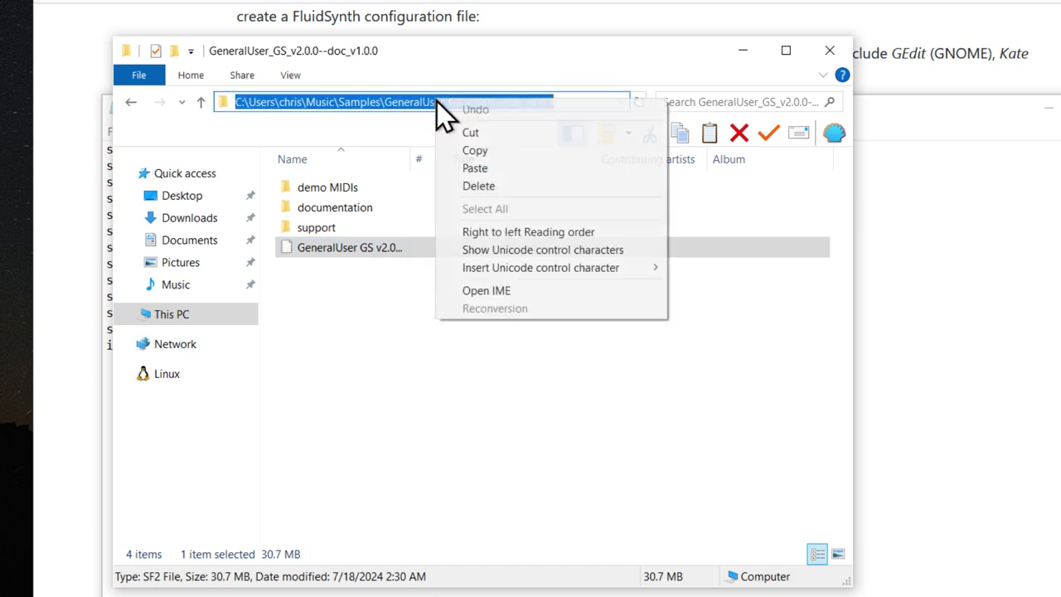
left_click(492, 151)
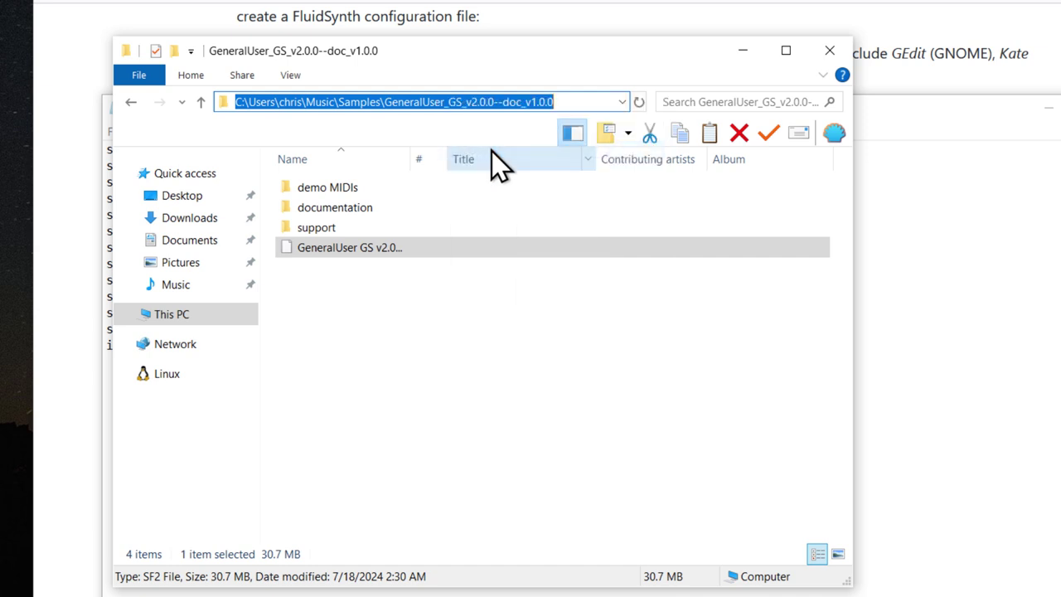
Replace '/path/to/' with the copied folder path, adding a backslash before the file name
left_click(879, 137)
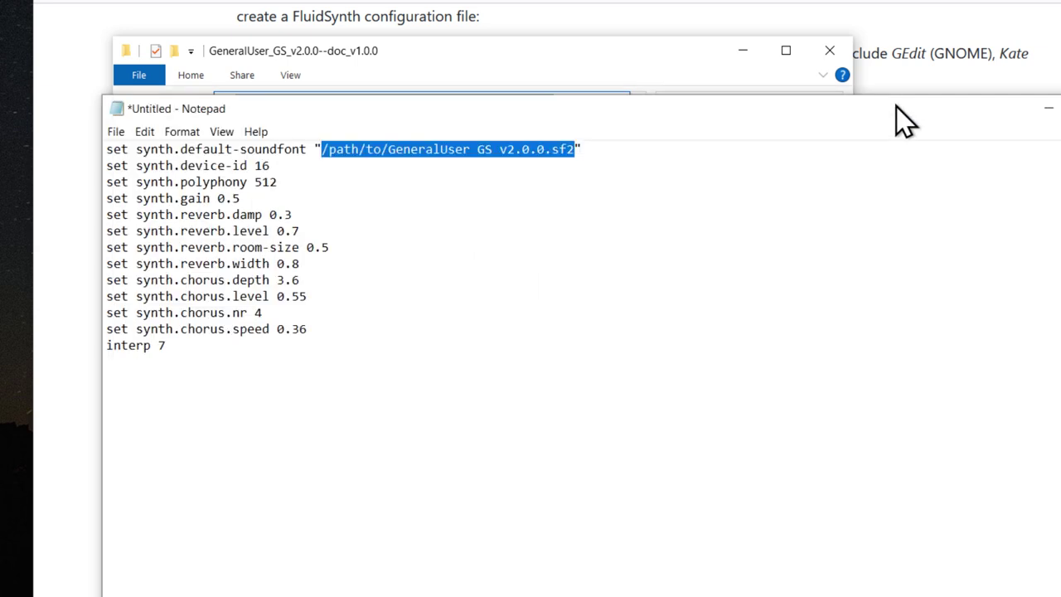
left_click(331, 152)
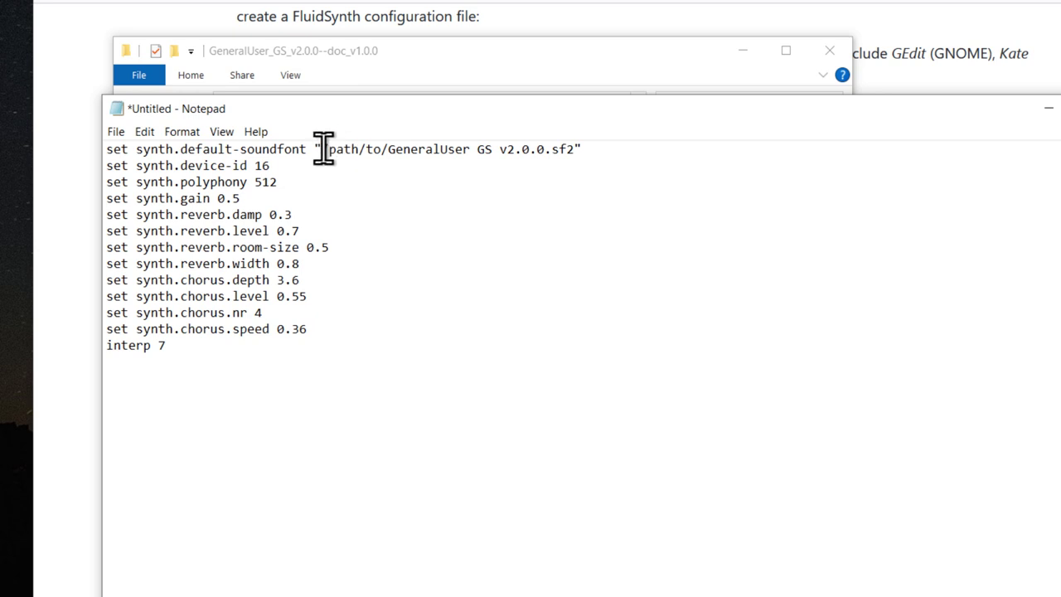
left_click_drag(324, 147, 388, 149)
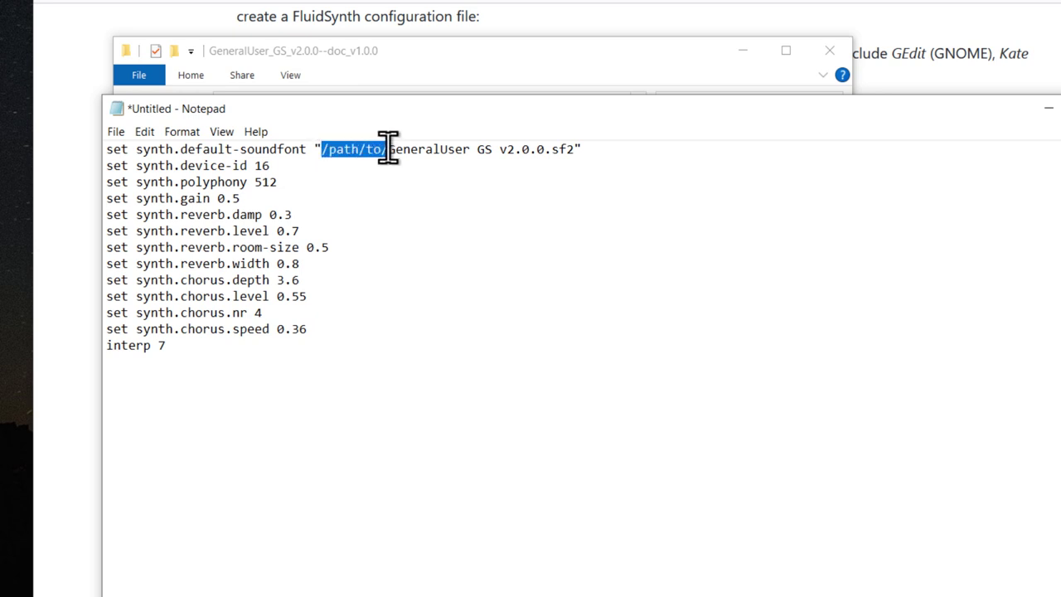
left_click(146, 132)
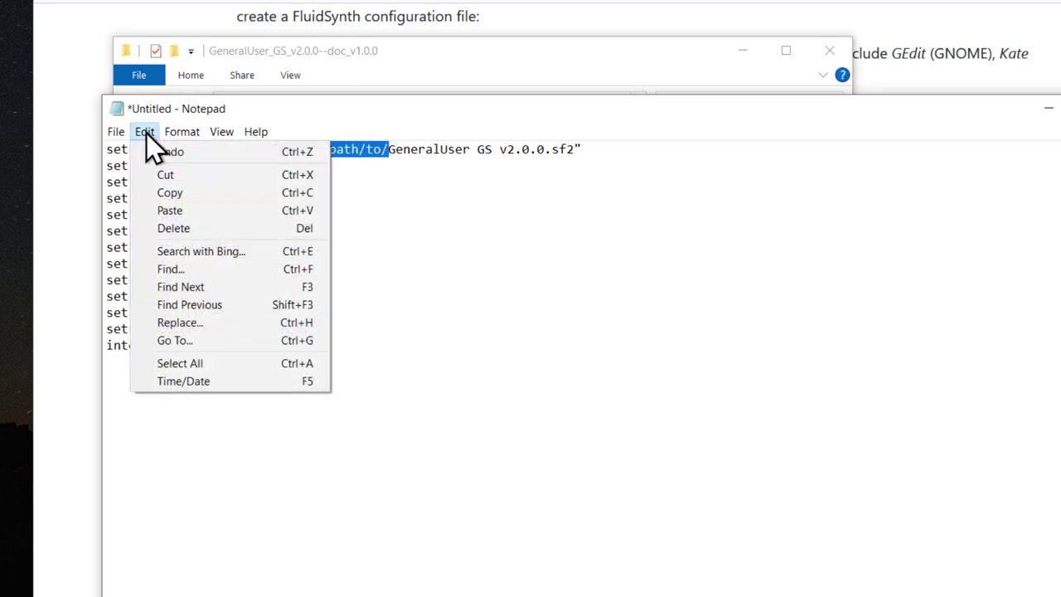
left_click(182, 212)
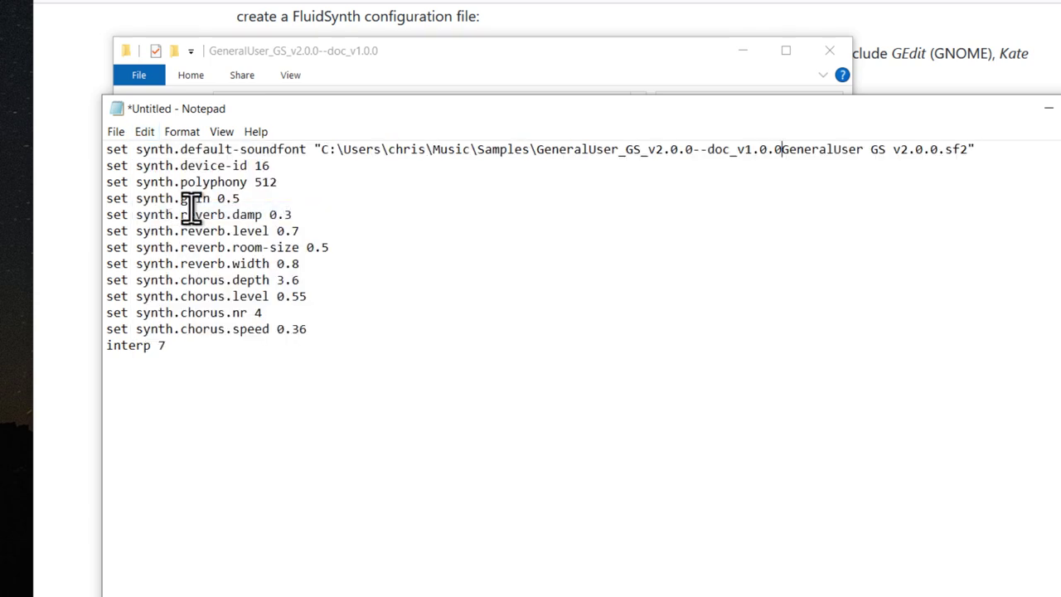
left_click(782, 150)
type("\\")
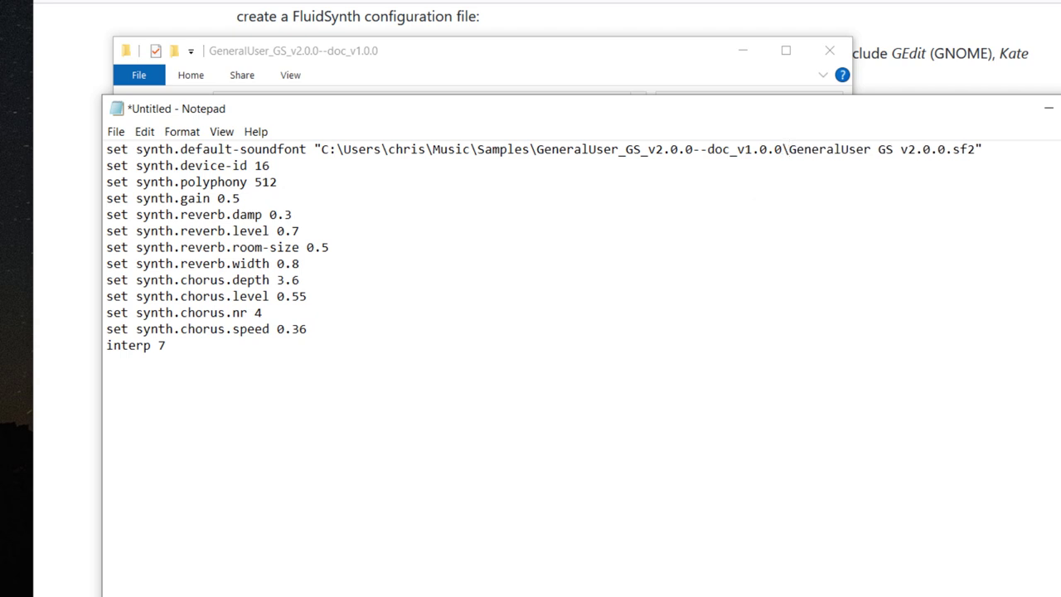
Check the file name GeneralUser GS v2.0.0.sf2 against the actual file in Explorer
left_click_drag(789, 150, 975, 148)
left_click(845, 149)
left_click(465, 46)
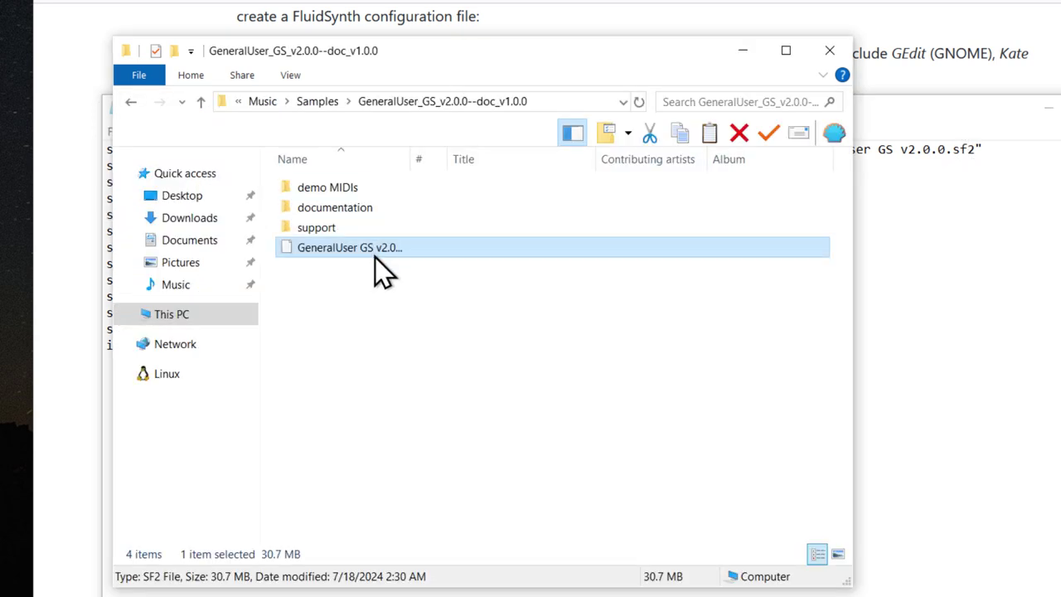
left_click_drag(410, 159, 497, 158)
left_click(382, 250)
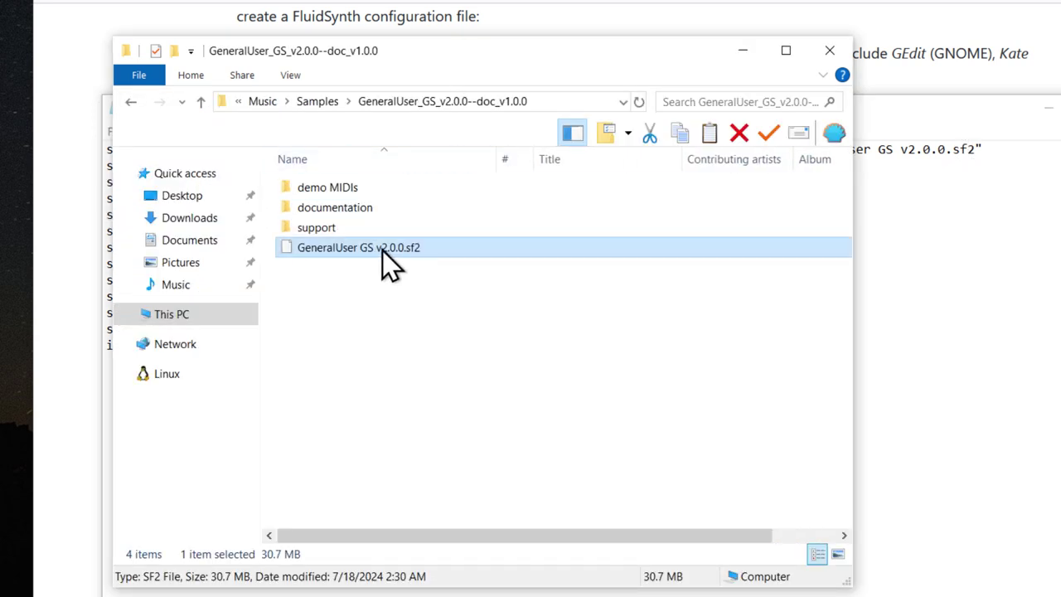
left_click(952, 109)
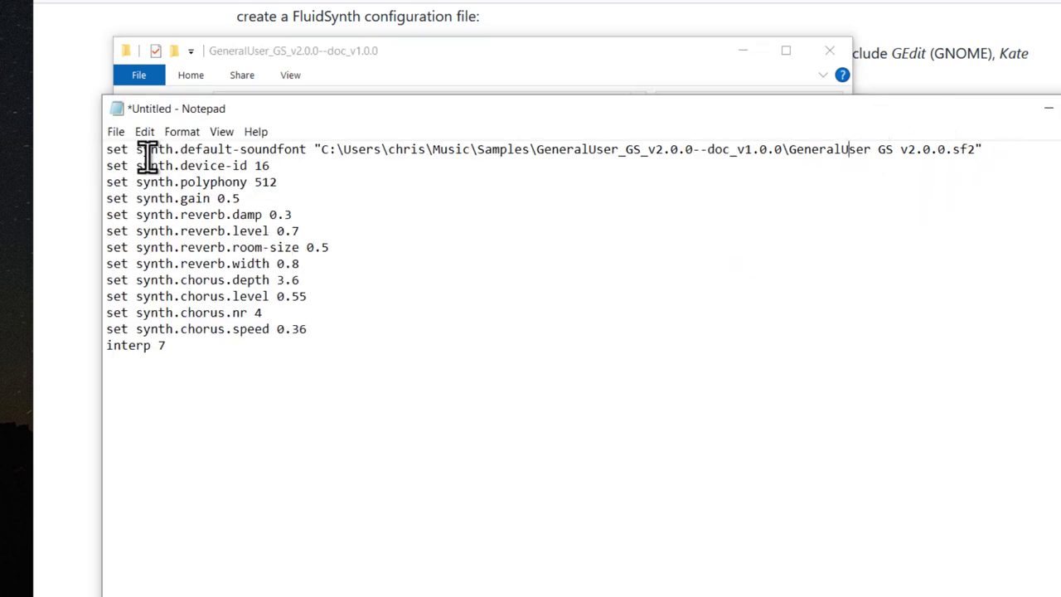
left_click_drag(273, 165, 107, 165)
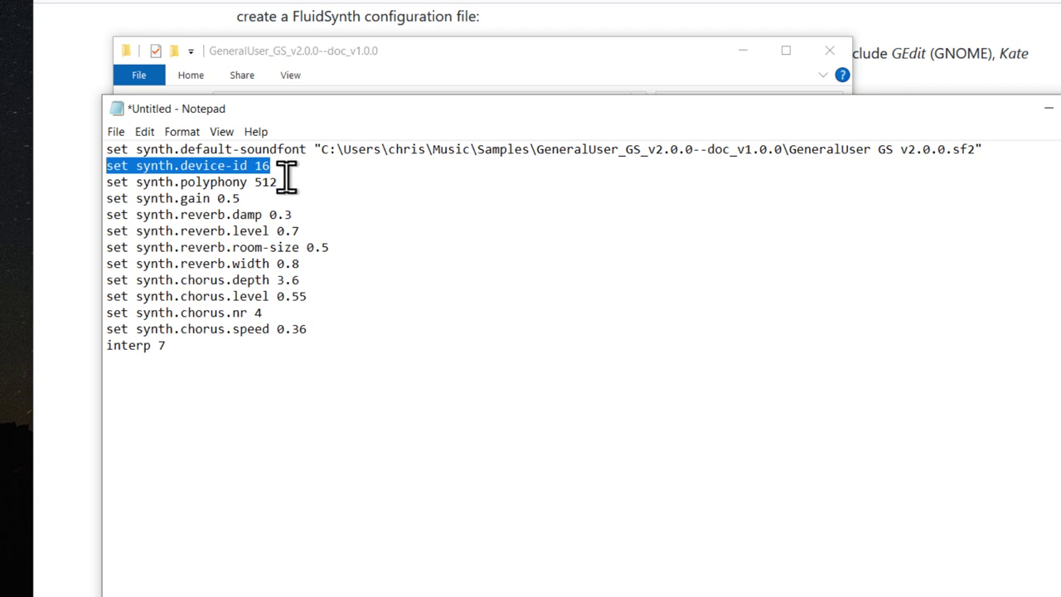
left_click_drag(288, 179, 252, 183)
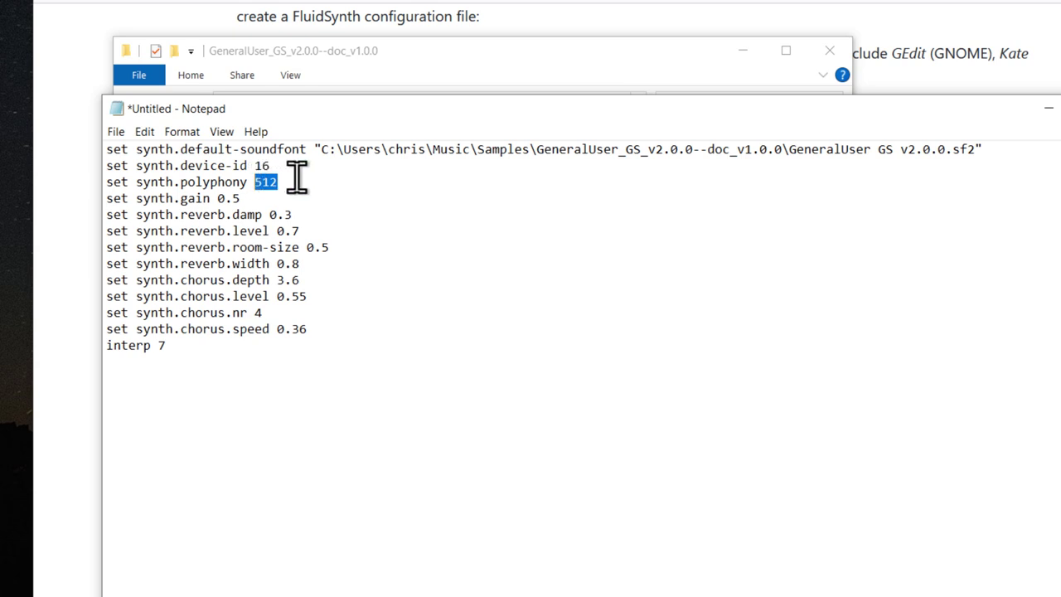
left_click(242, 196)
left_click_drag(107, 214, 339, 324)
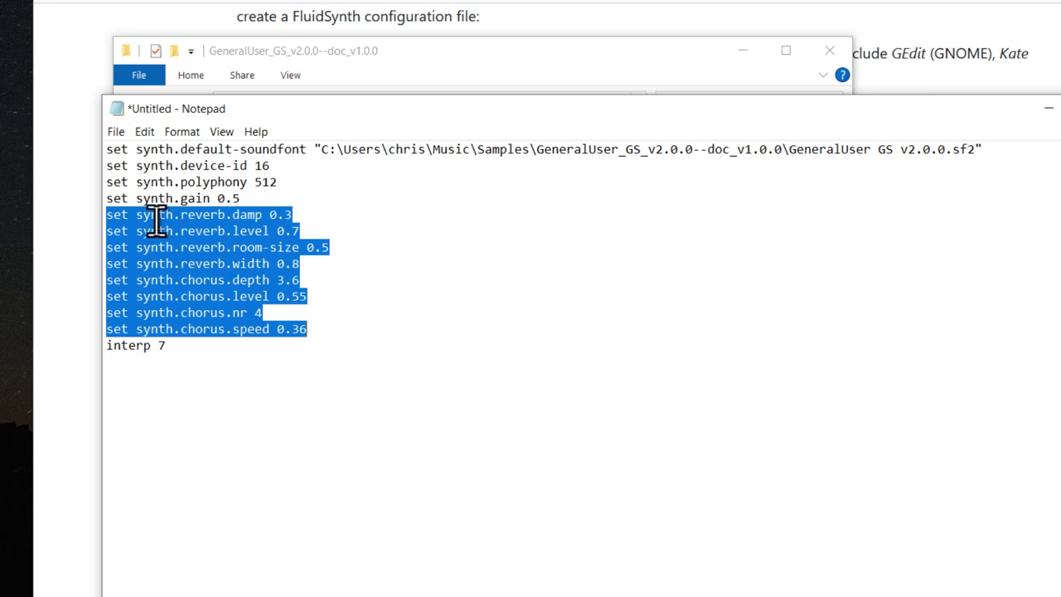
left_click(325, 326)
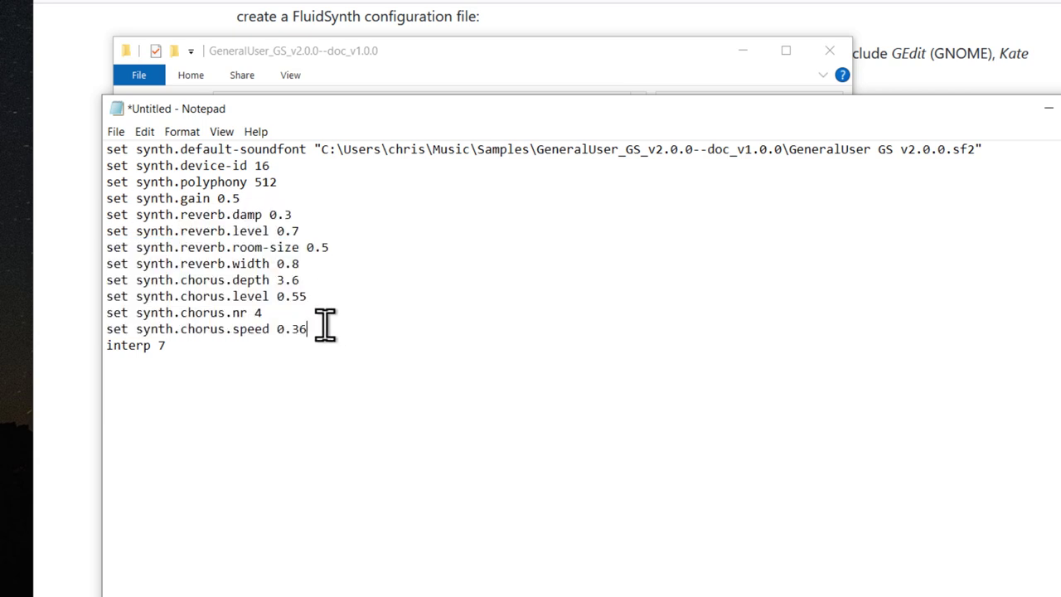
left_click(184, 348)
Start Save As and browse to the user's home folder under C:\Users
left_click(115, 134)
left_click(149, 203)
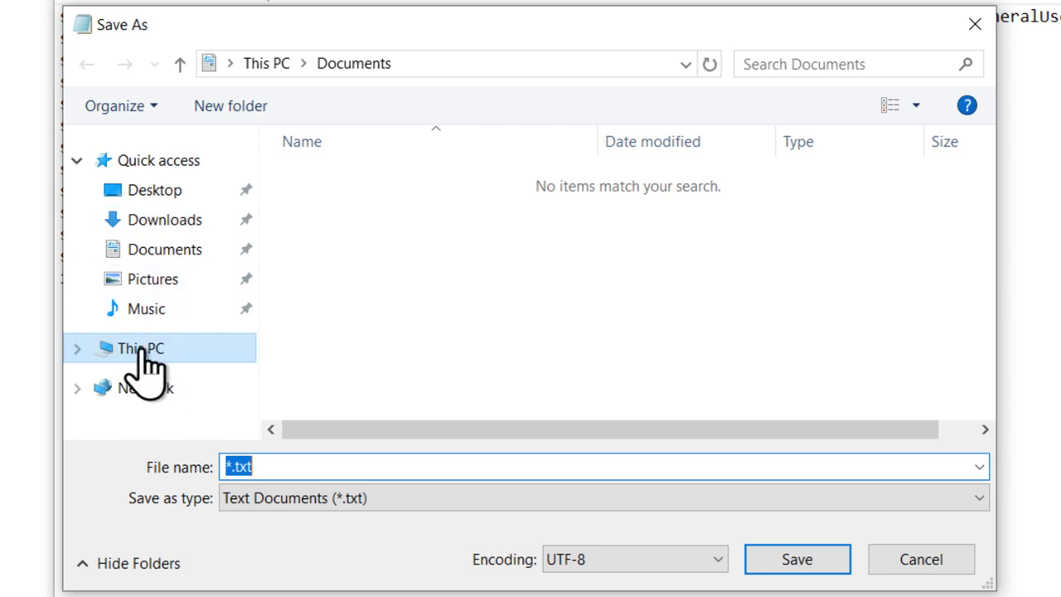
left_click(141, 362)
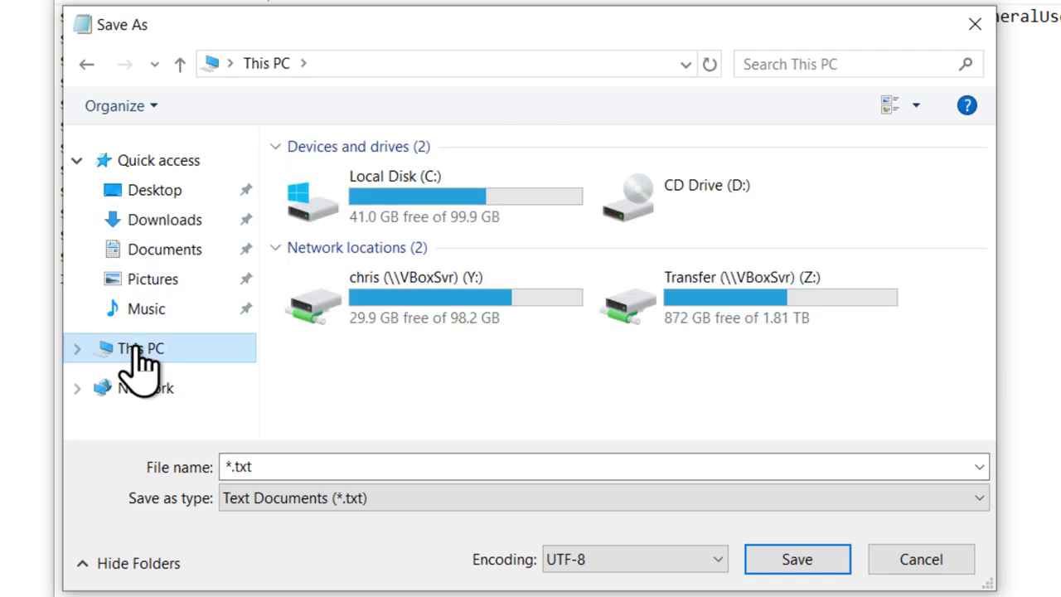
double_click(432, 207)
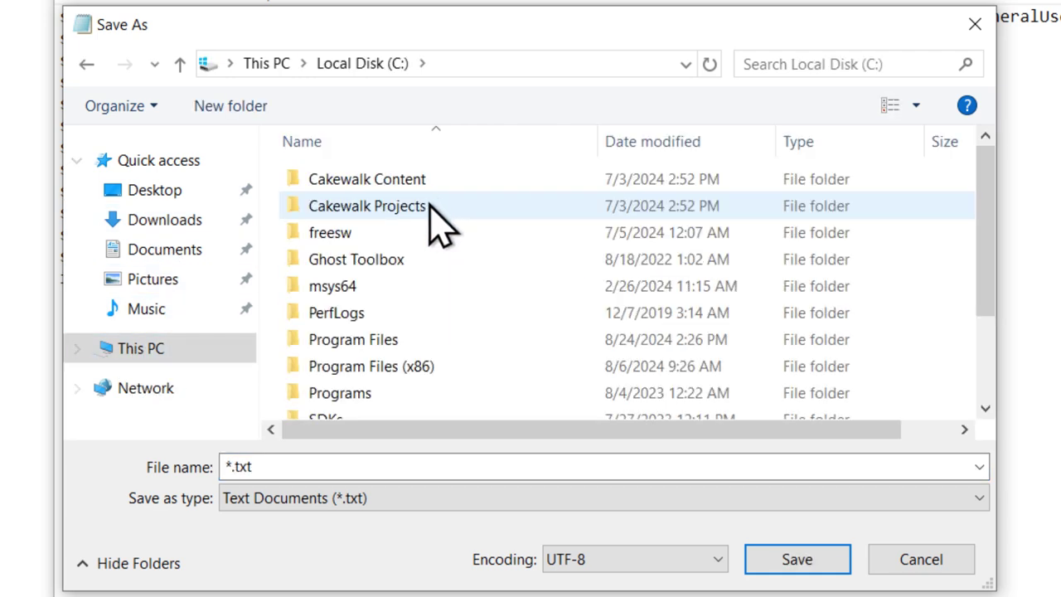
scroll(385, 282, "down", 2)
double_click(347, 379)
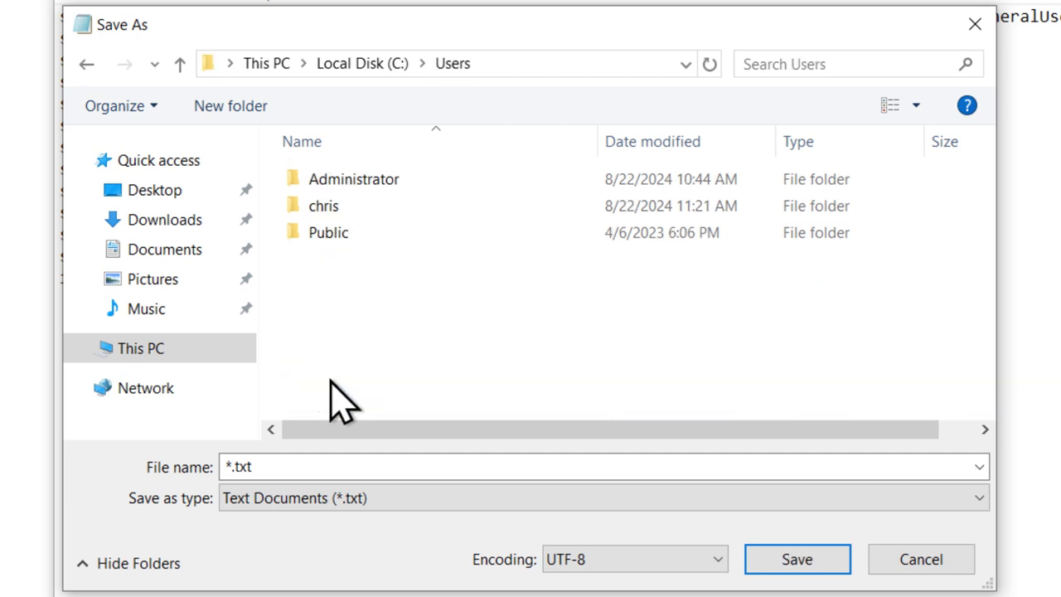
double_click(359, 217)
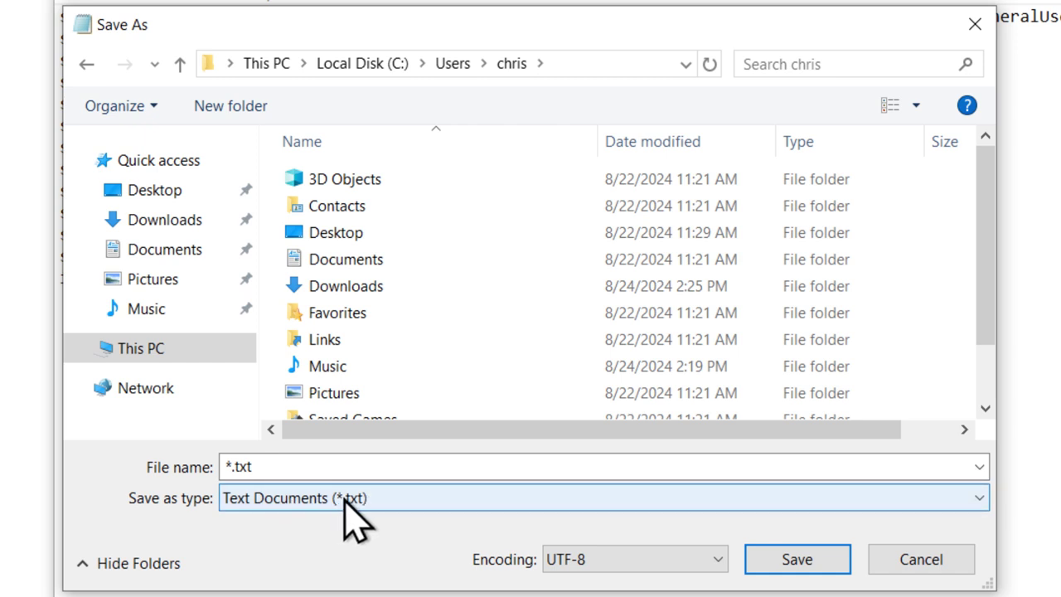
Save the file as fluidsynth.cfg with type All Files (*.*)
left_click(297, 501)
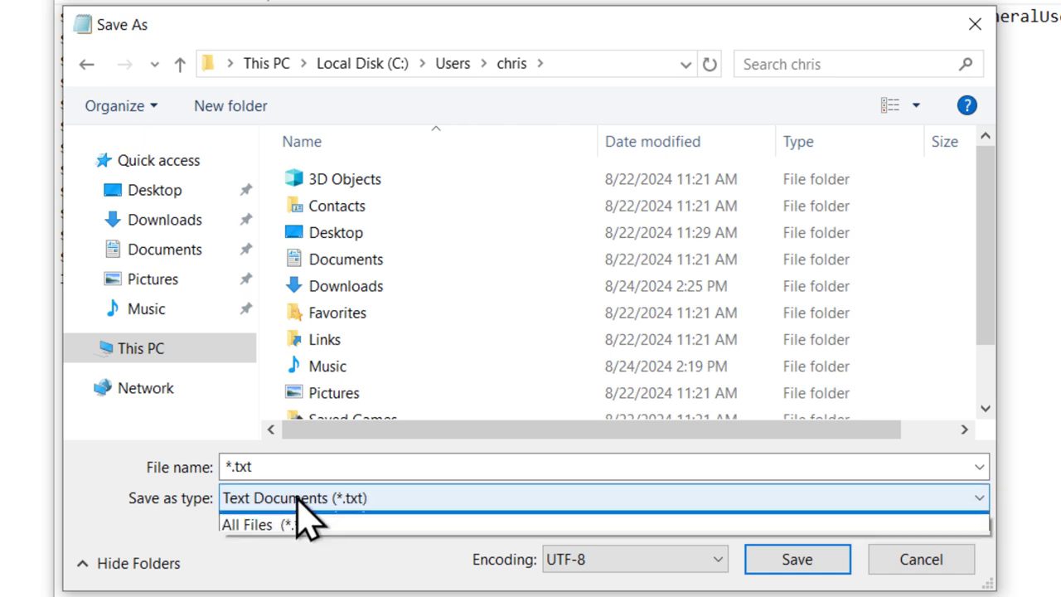
left_click(297, 544)
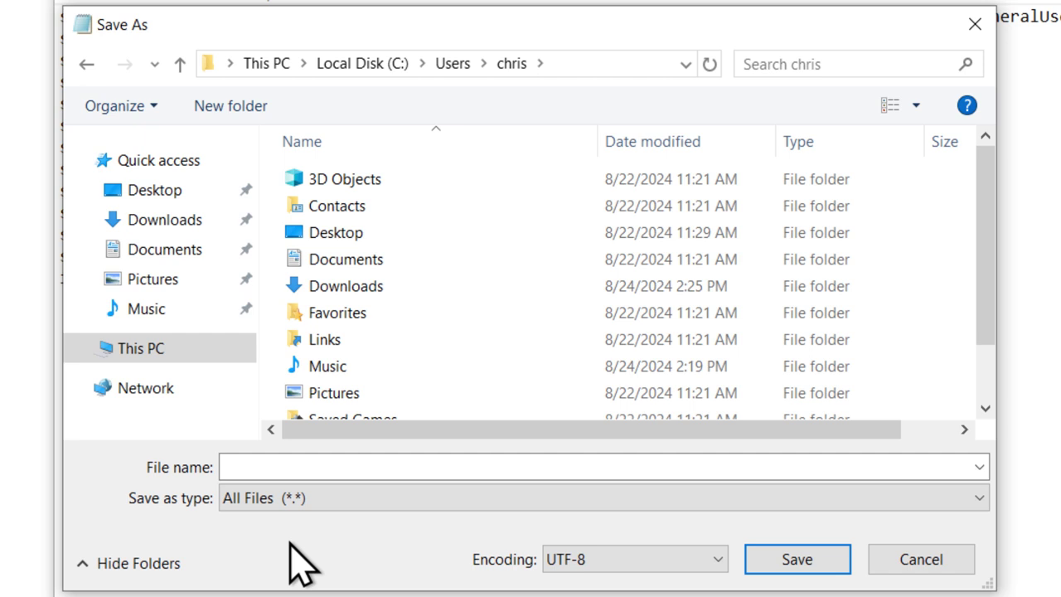
left_click(249, 467)
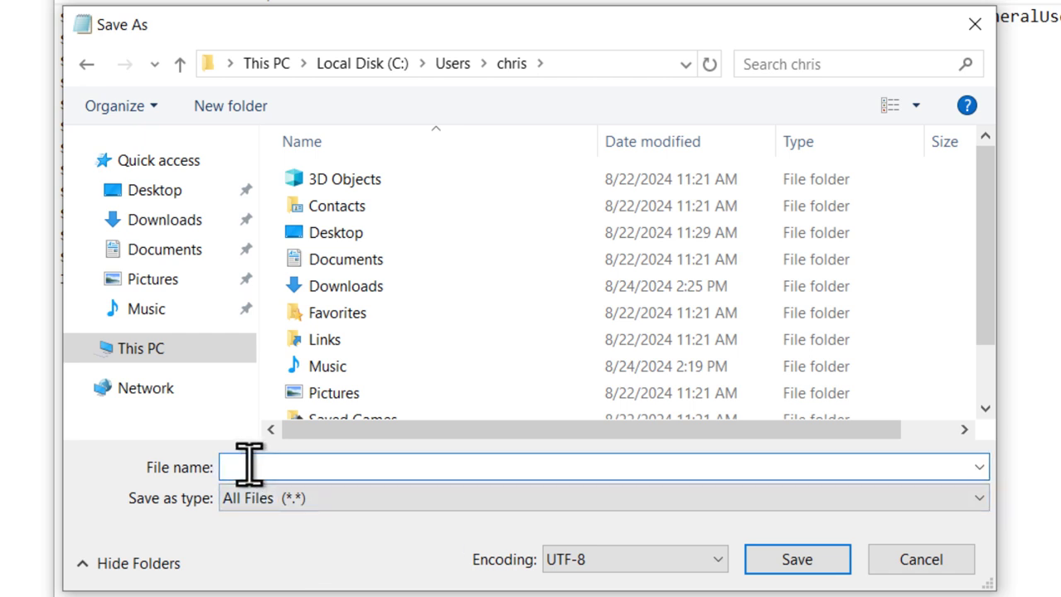
type("fluidsynt")
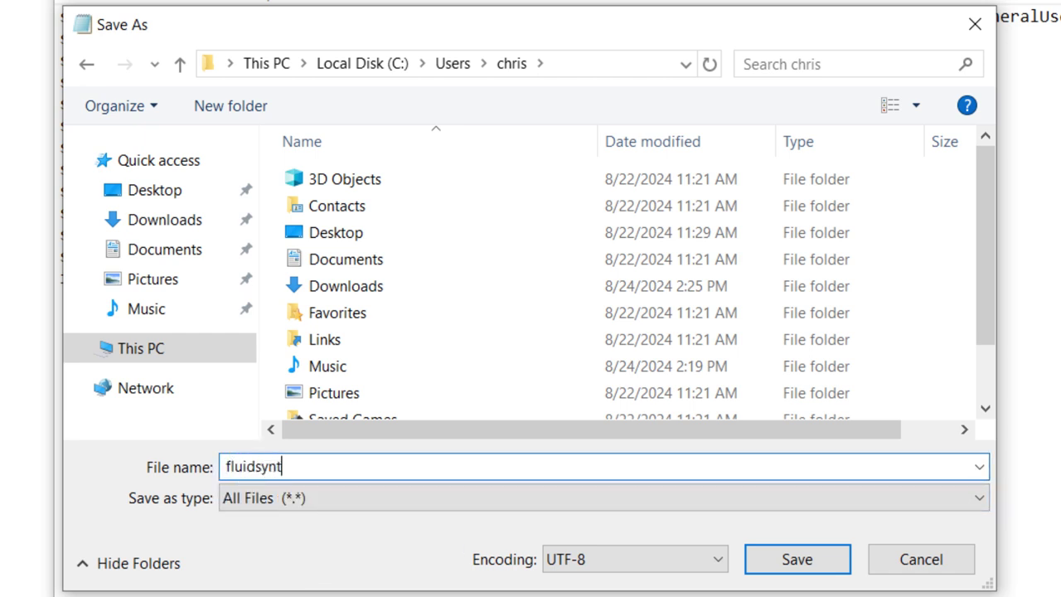
type("h.cv")
key("BackSpace")
left_click(801, 560)
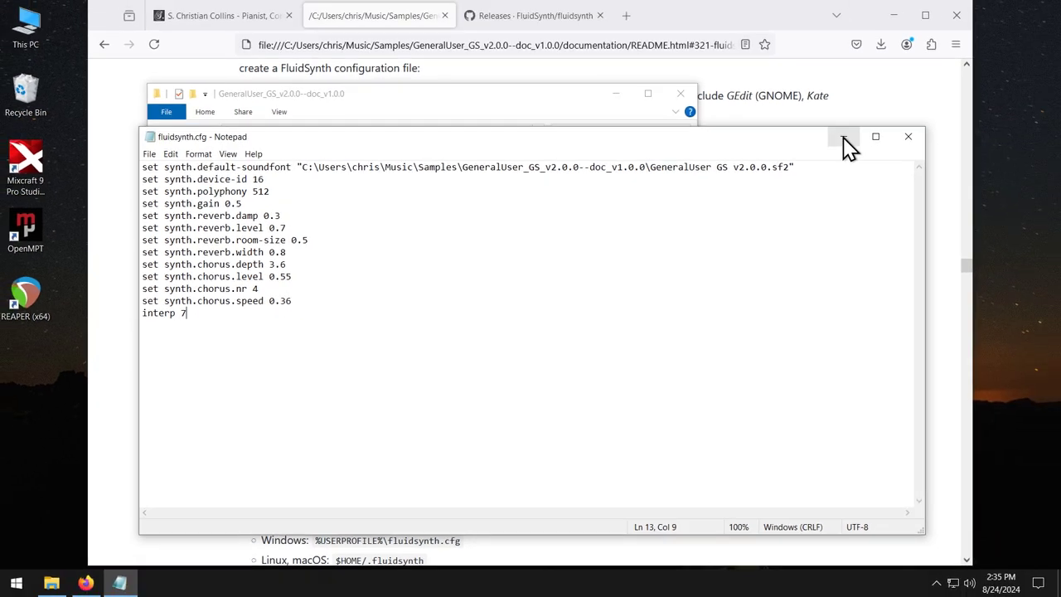
Minimize all windows, open Command Prompt and run fluidsynth, which is not recognized
left_click(844, 138)
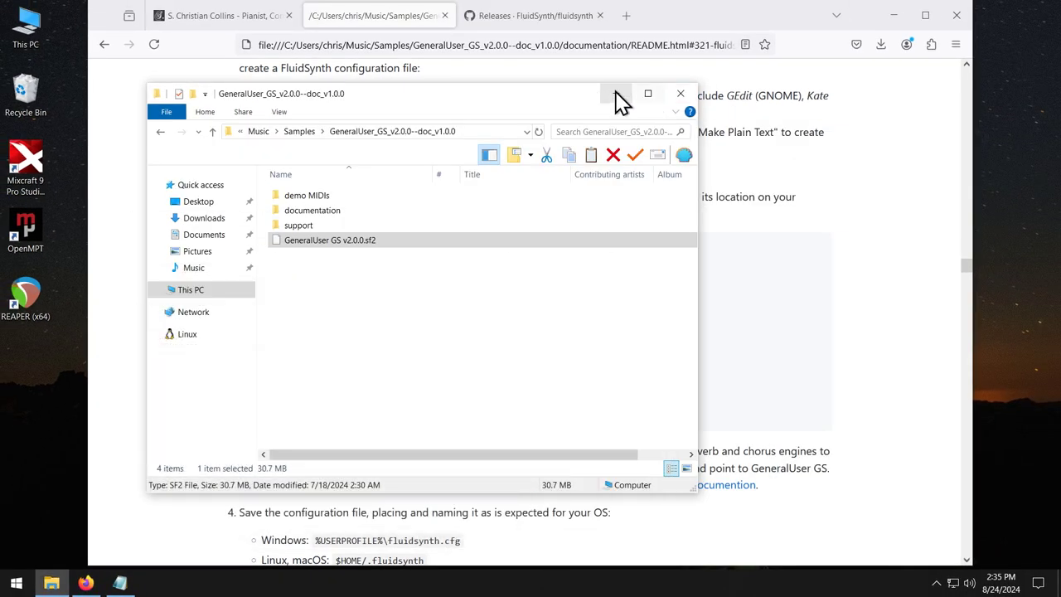
left_click(619, 96)
left_click(895, 17)
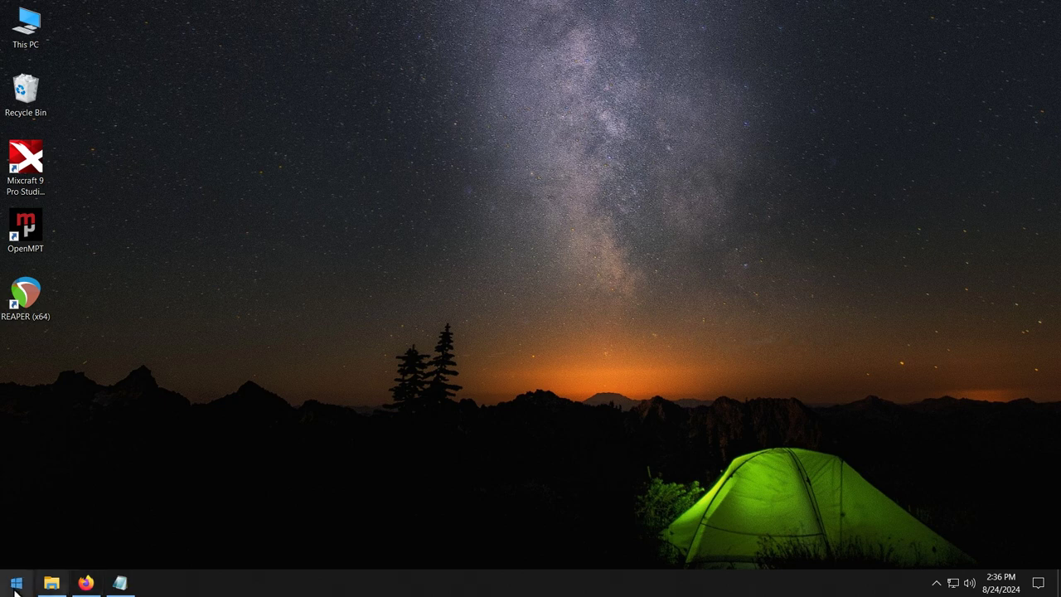
left_click(10, 587)
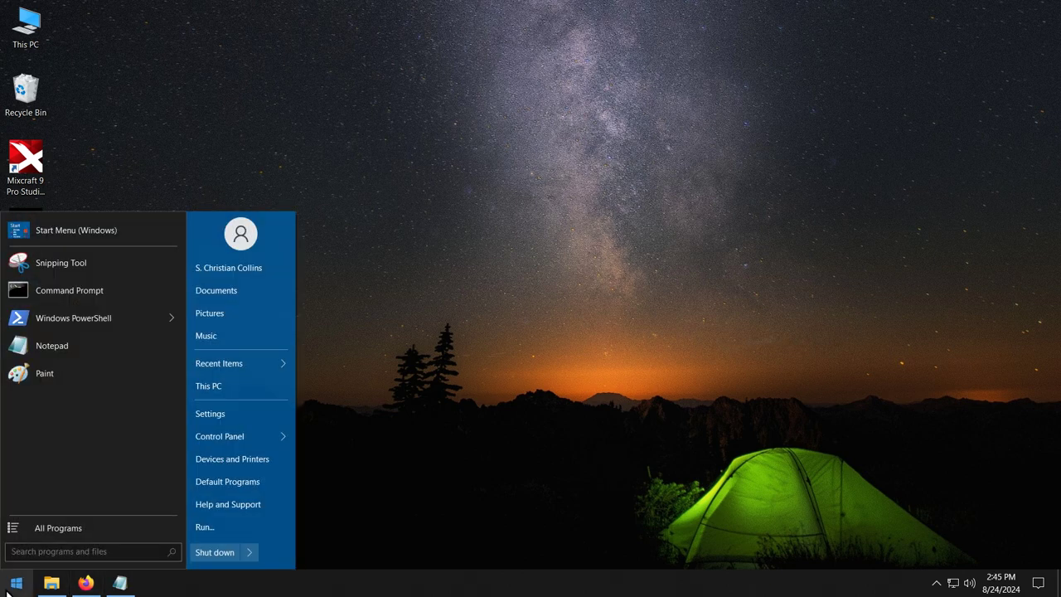
left_click(74, 292)
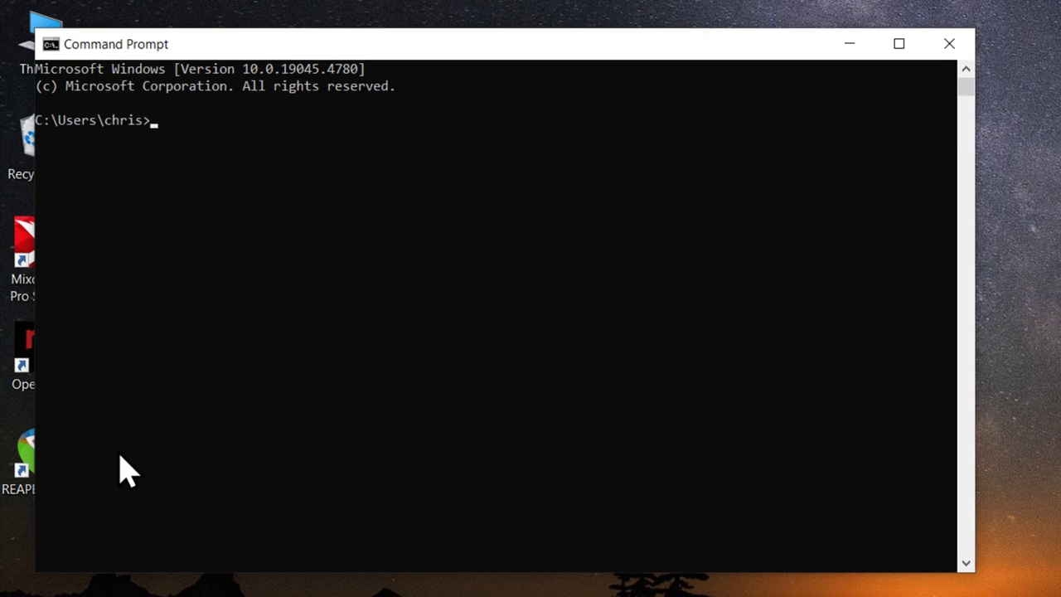
type("fluidsynth")
key("Return")
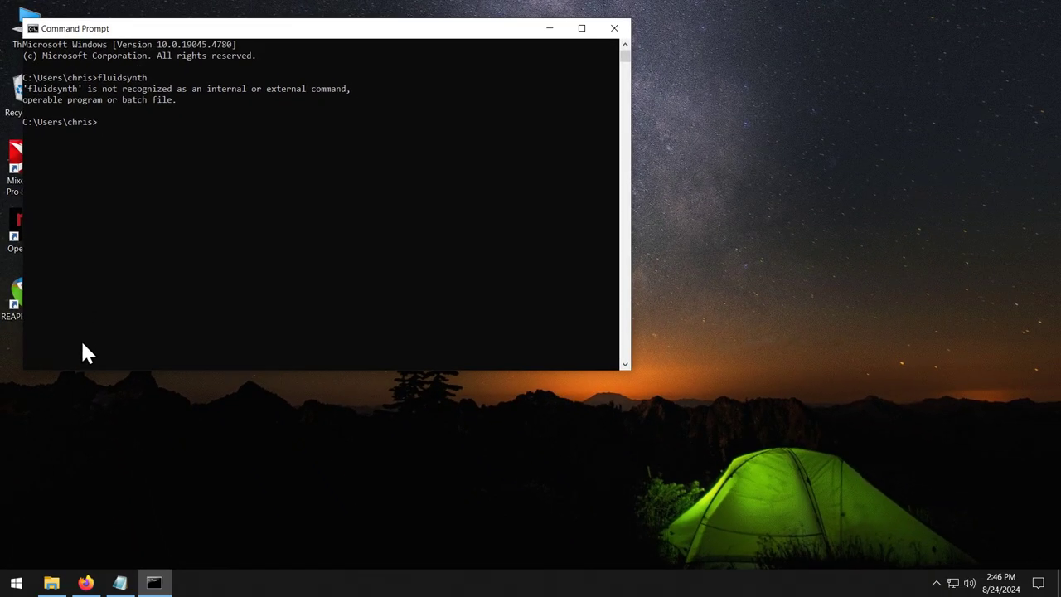
Browse to C:\Program Files\fluidsynth\bin and copy its folder path
left_click(50, 583)
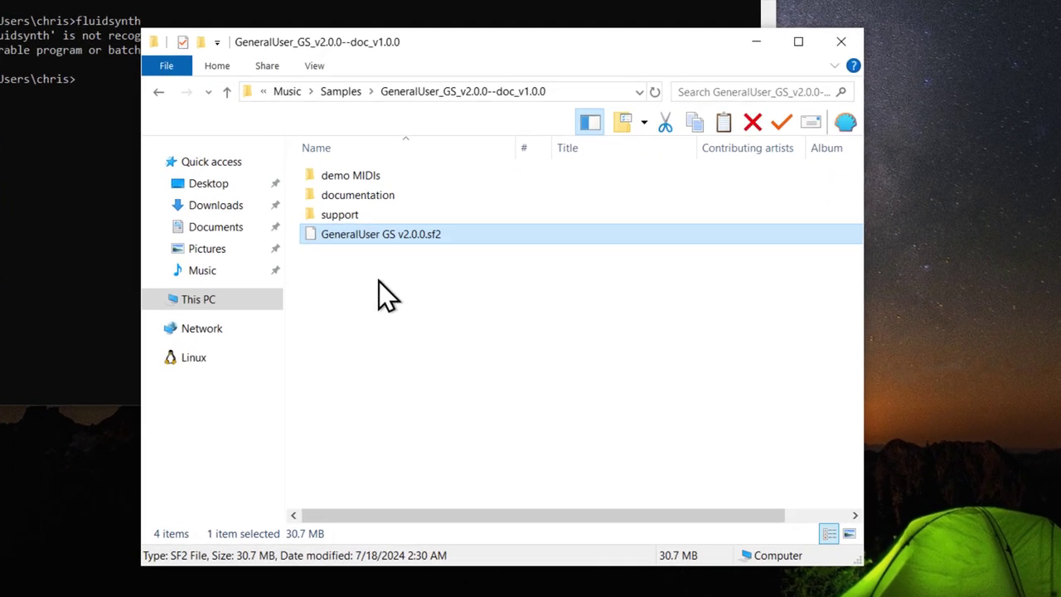
left_click(221, 301)
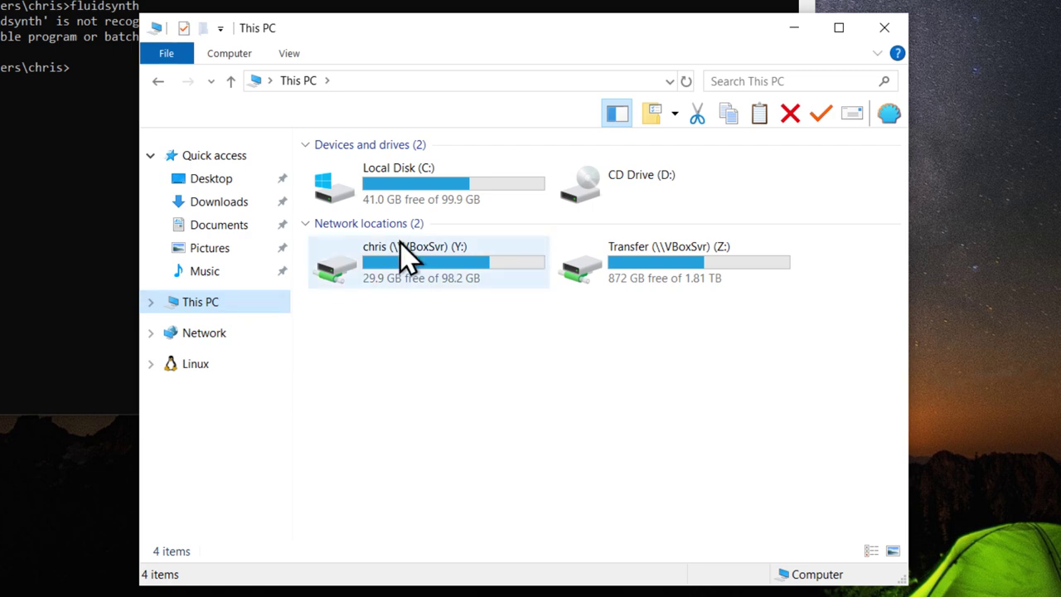
double_click(415, 190)
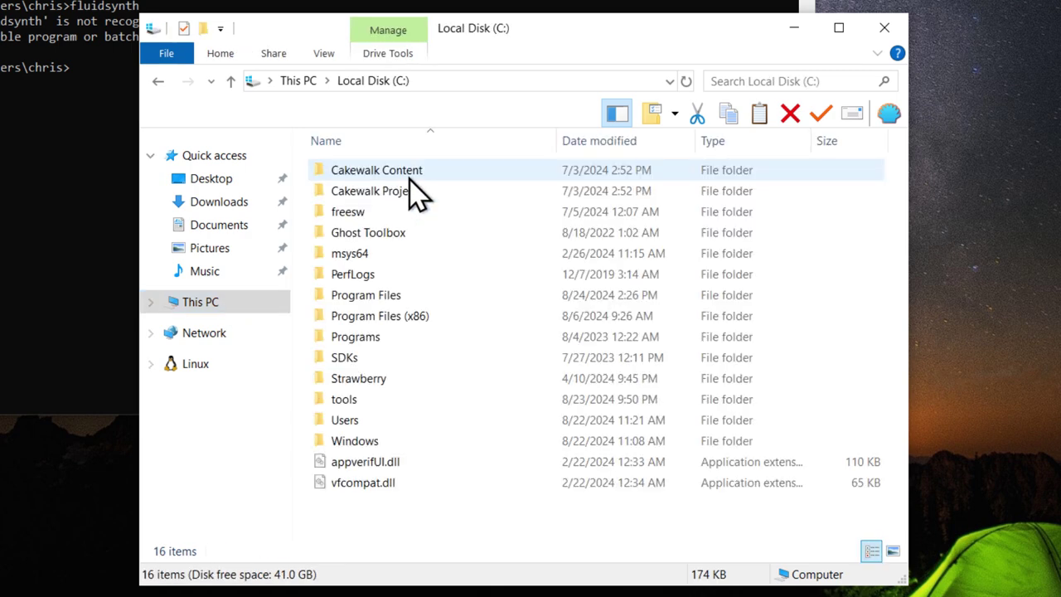
double_click(375, 296)
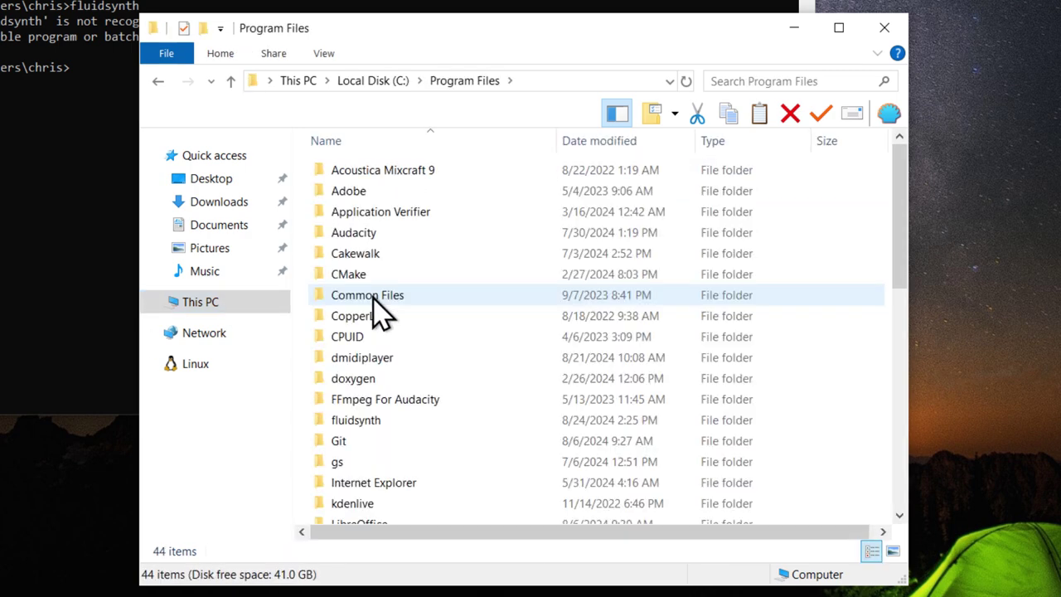
double_click(355, 421)
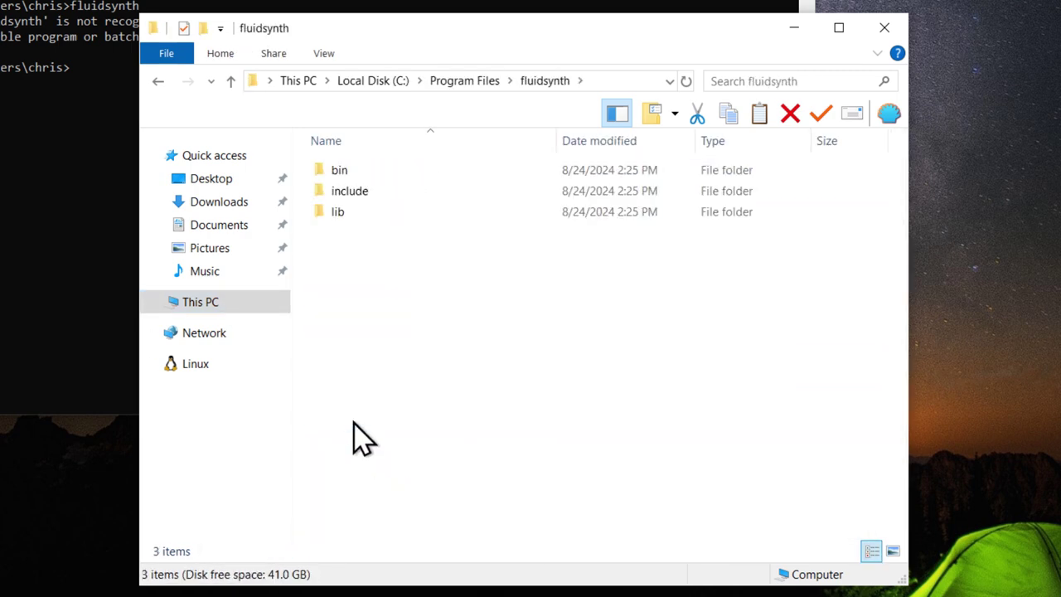
double_click(339, 173)
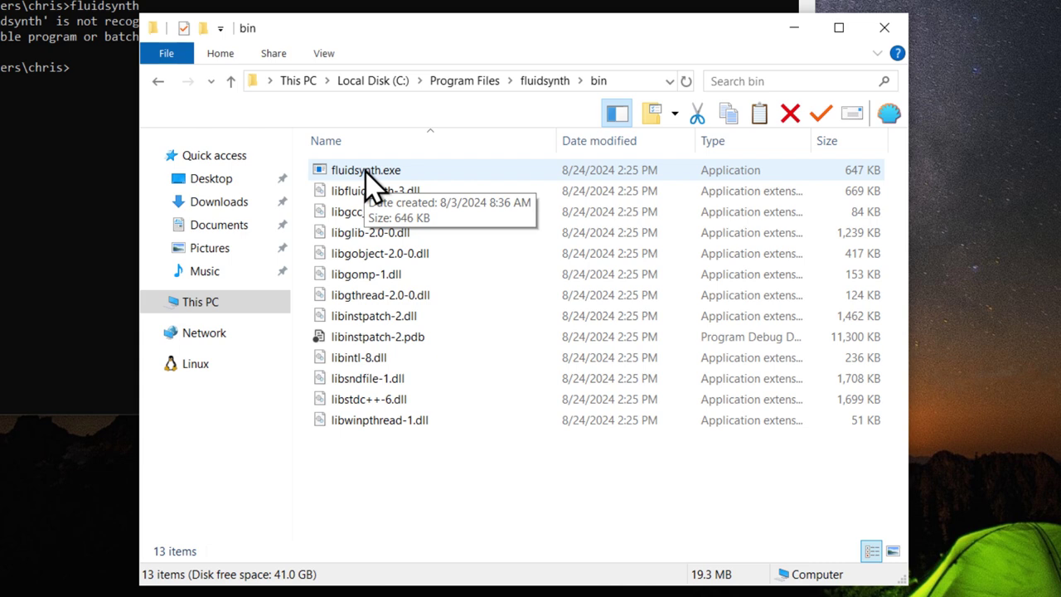
left_click(630, 81)
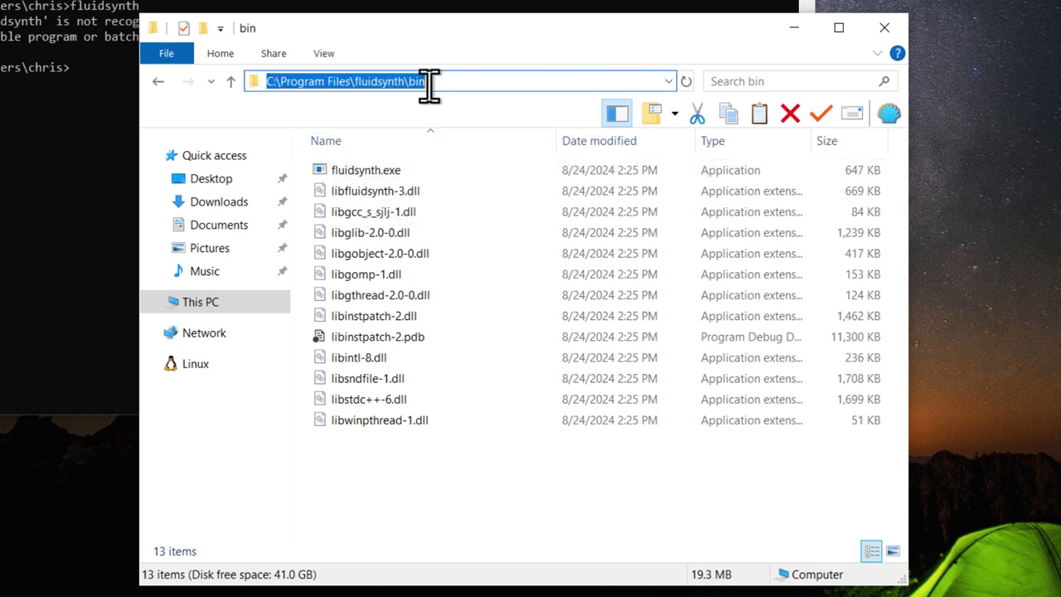
right_click(390, 80)
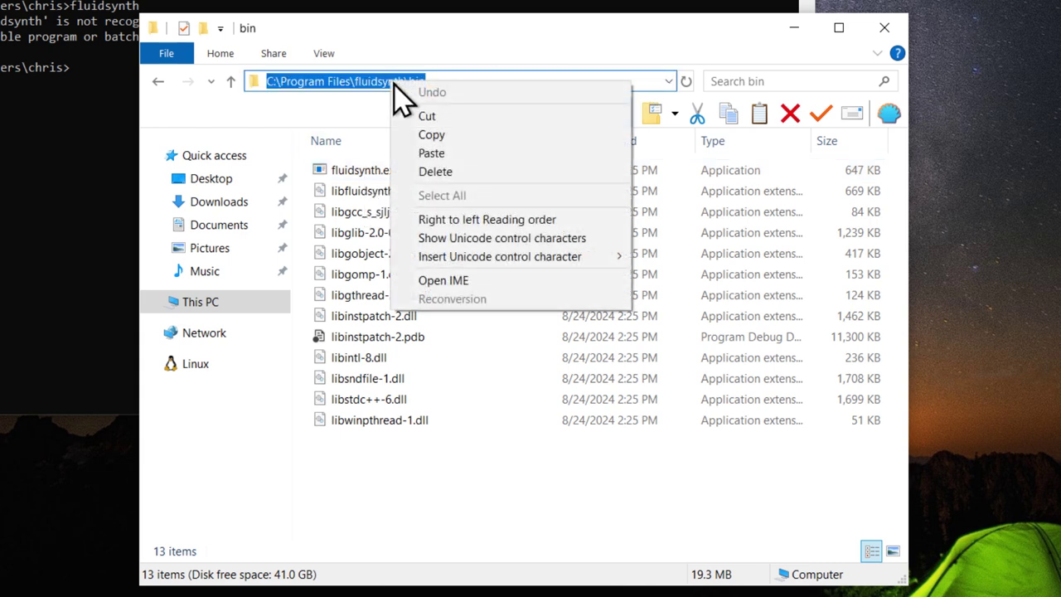
left_click(433, 135)
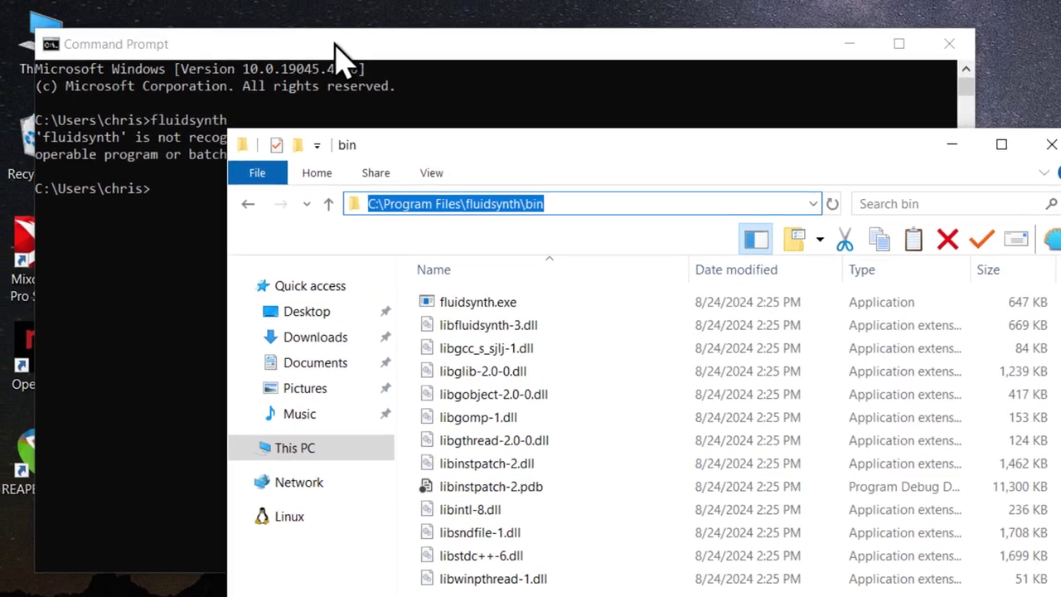
Enter the quoted path "C:\Program Files\fluidsynth\bin\fluidsynth.exe" at the prompt
left_click(336, 46)
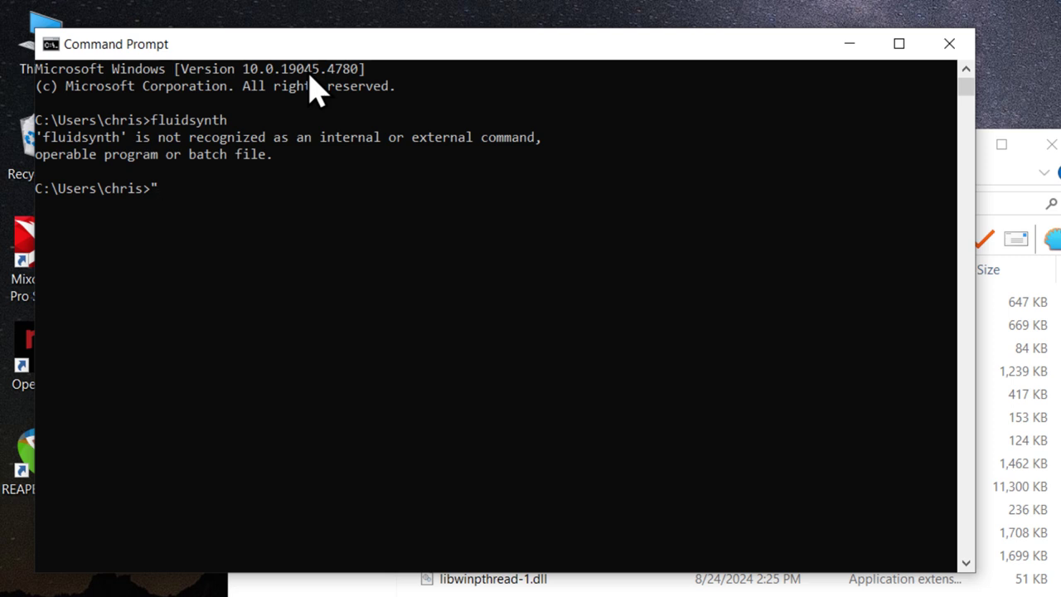
type("\"")
key("ctrl+v")
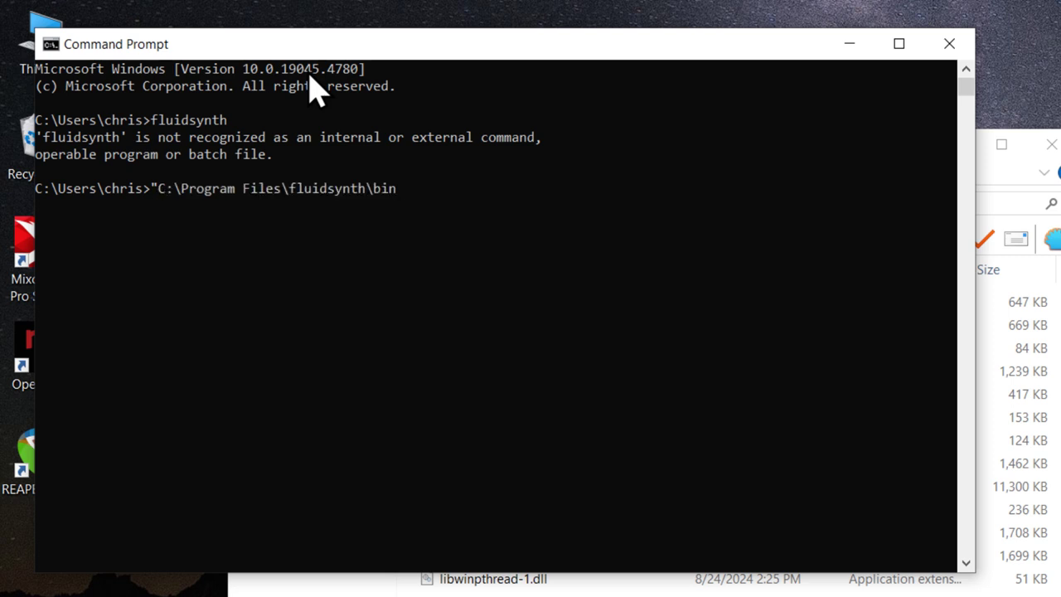
left_click(55, 43)
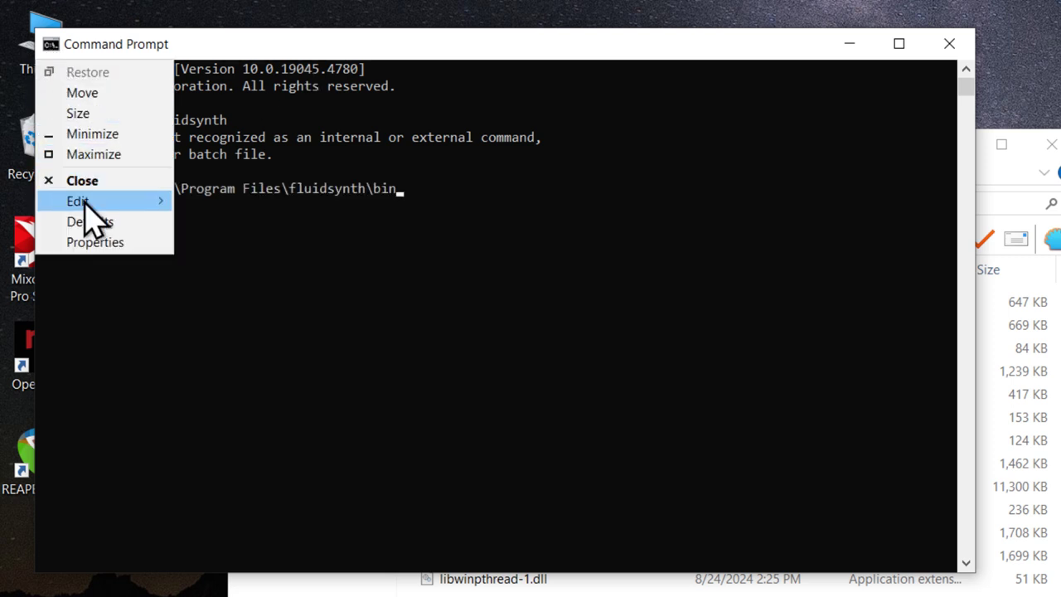
left_click(400, 181)
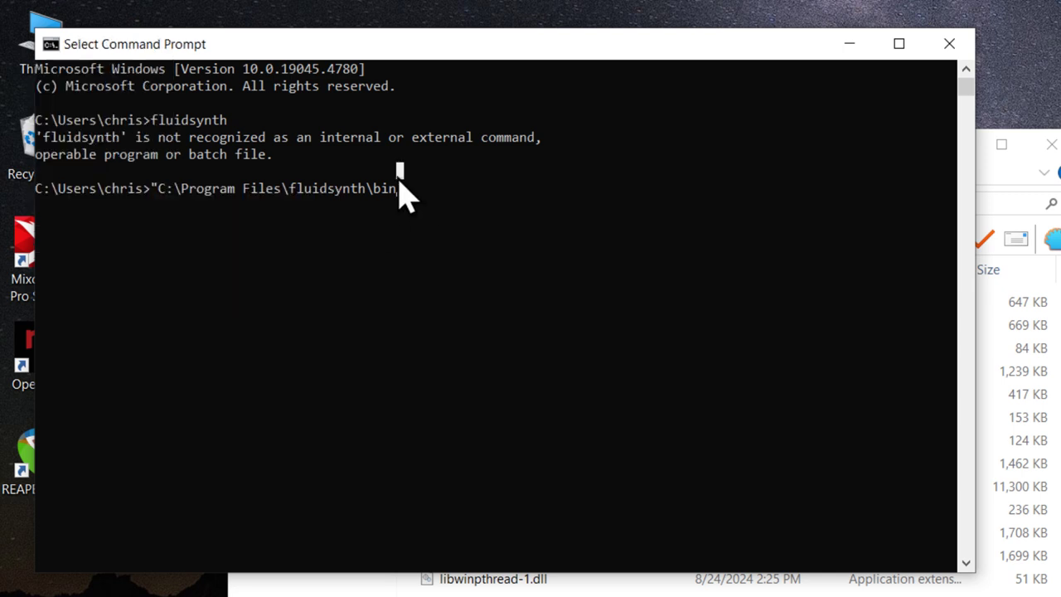
left_click(396, 186)
type("\\")
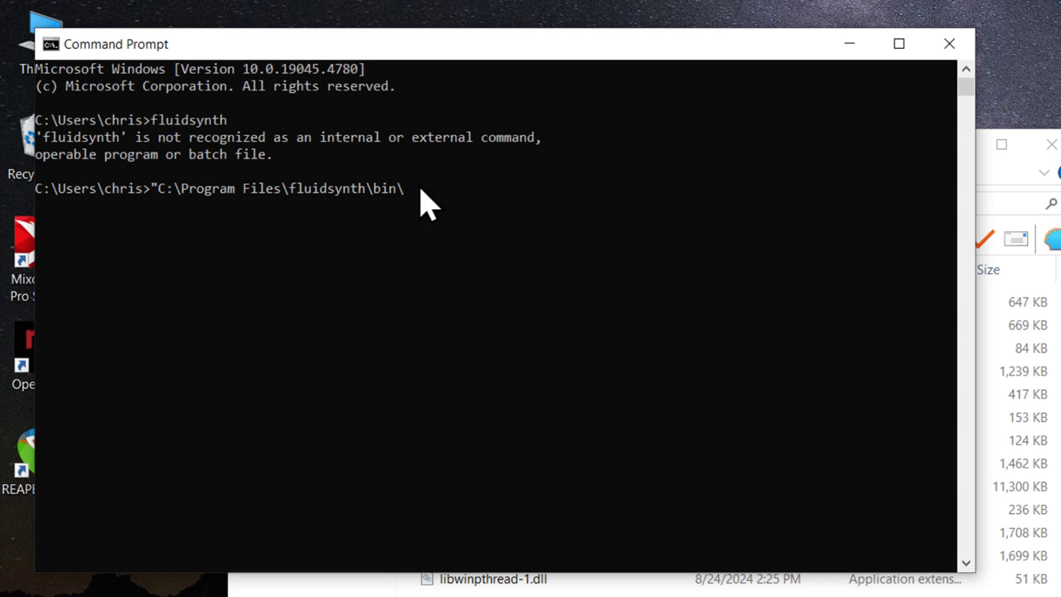
type("fluidsynth.exe\"")
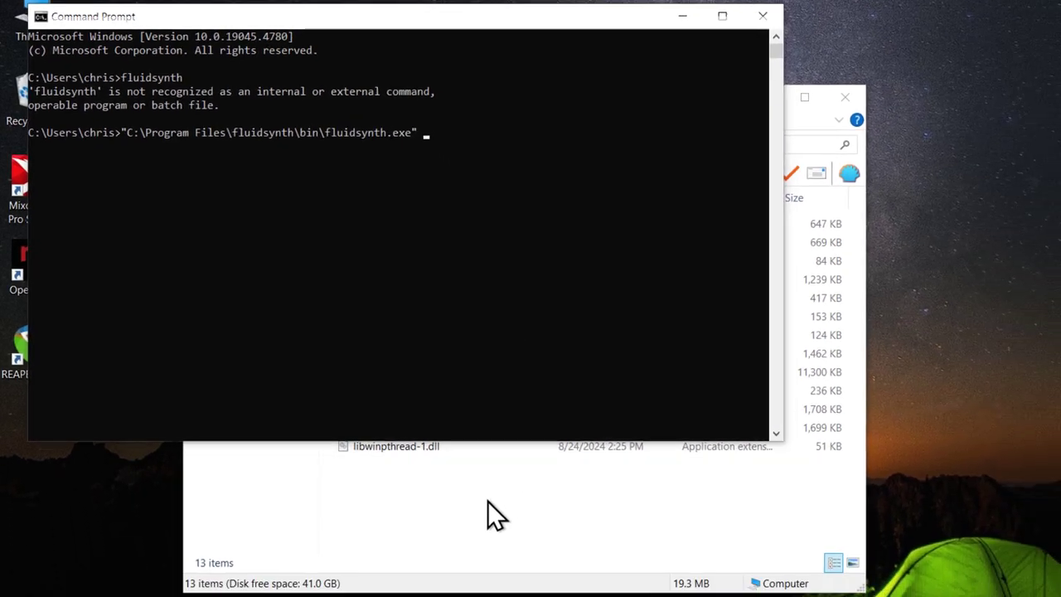
Drag J-cycle.mid from the demo MIDIs folder into the prompt after fluidsynth.exe
left_click(554, 587)
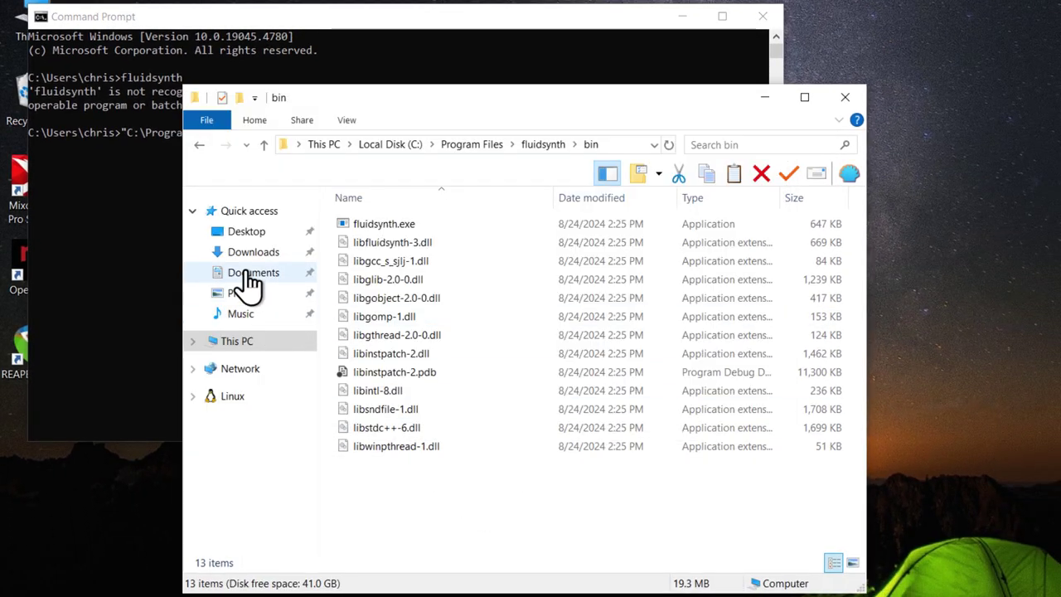
left_click(241, 313)
double_click(390, 229)
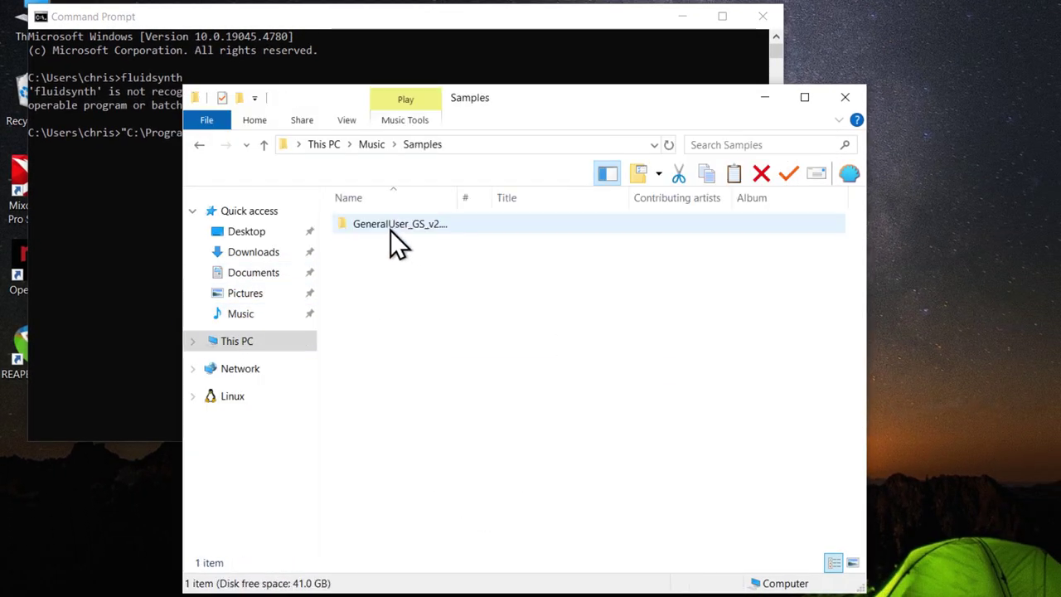
double_click(391, 227)
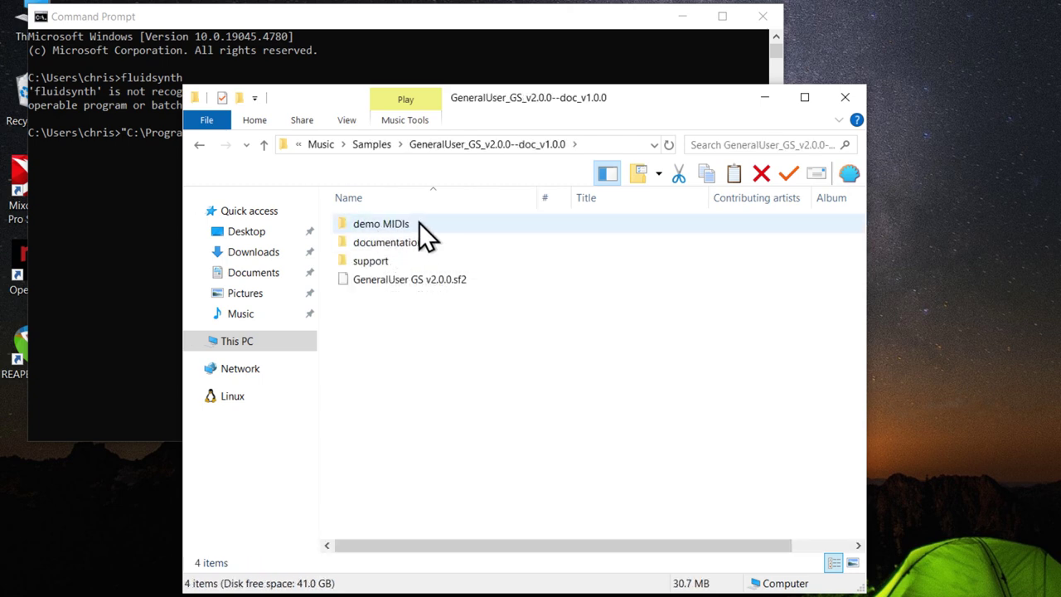
double_click(406, 224)
left_click_drag(558, 98, 1022, 142)
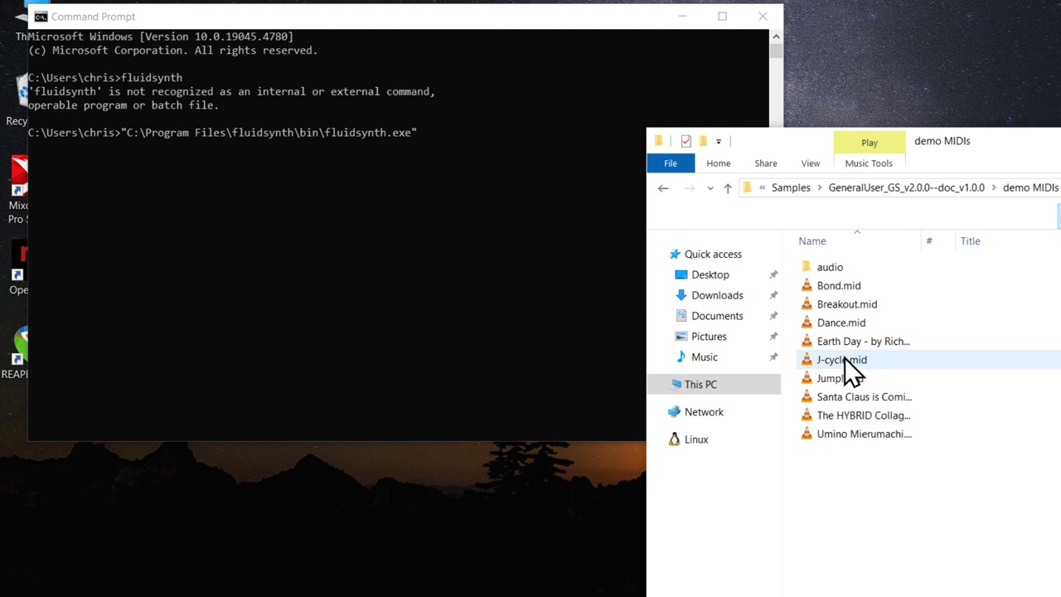
left_click_drag(845, 357, 439, 138)
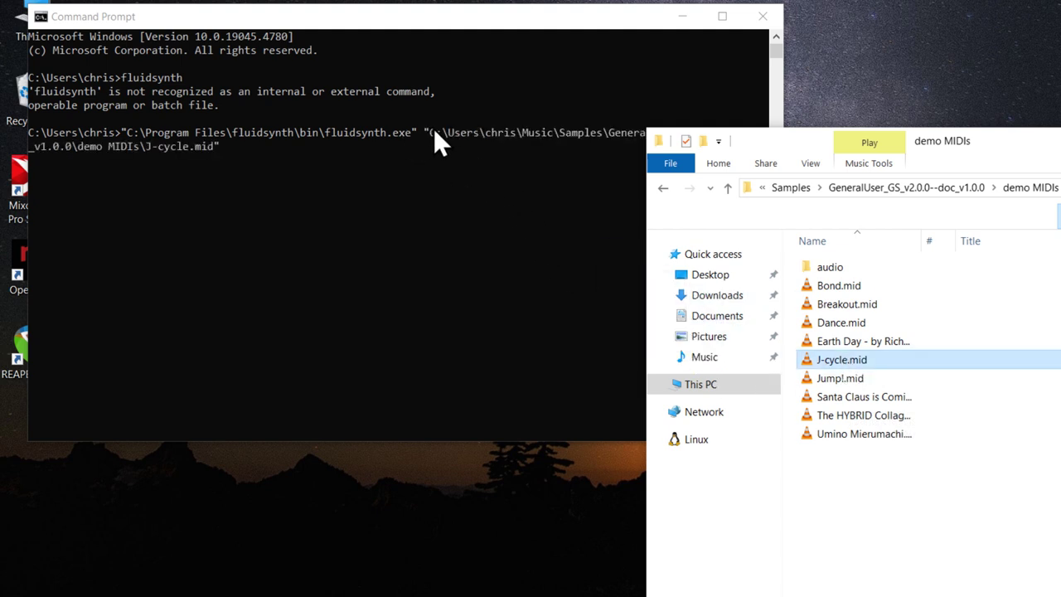
Run the command to play J-cycle.mid, then type quit to exit FluidSynth
left_click(395, 18)
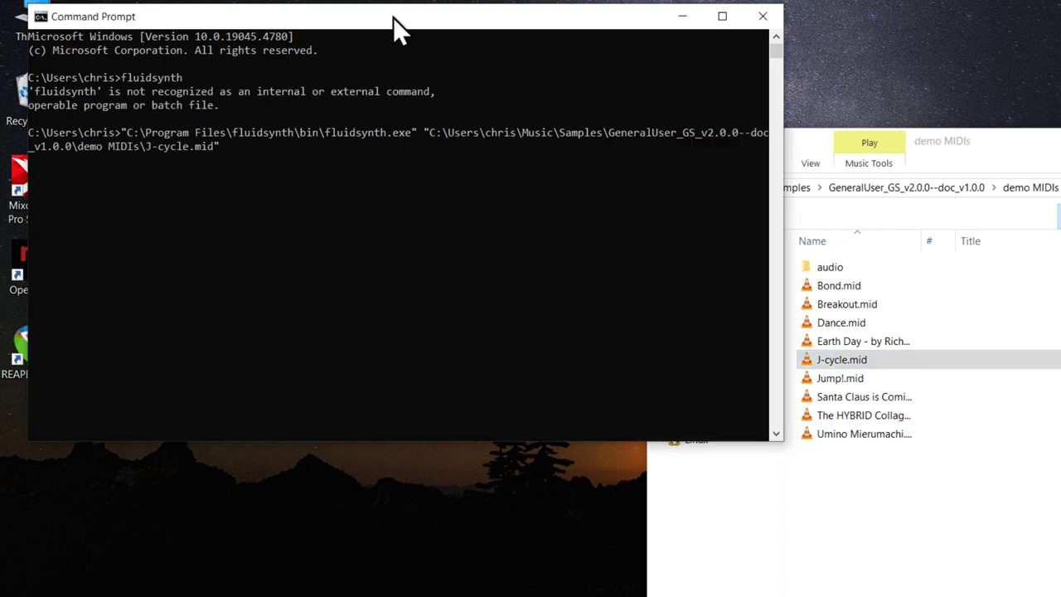
key("Return")
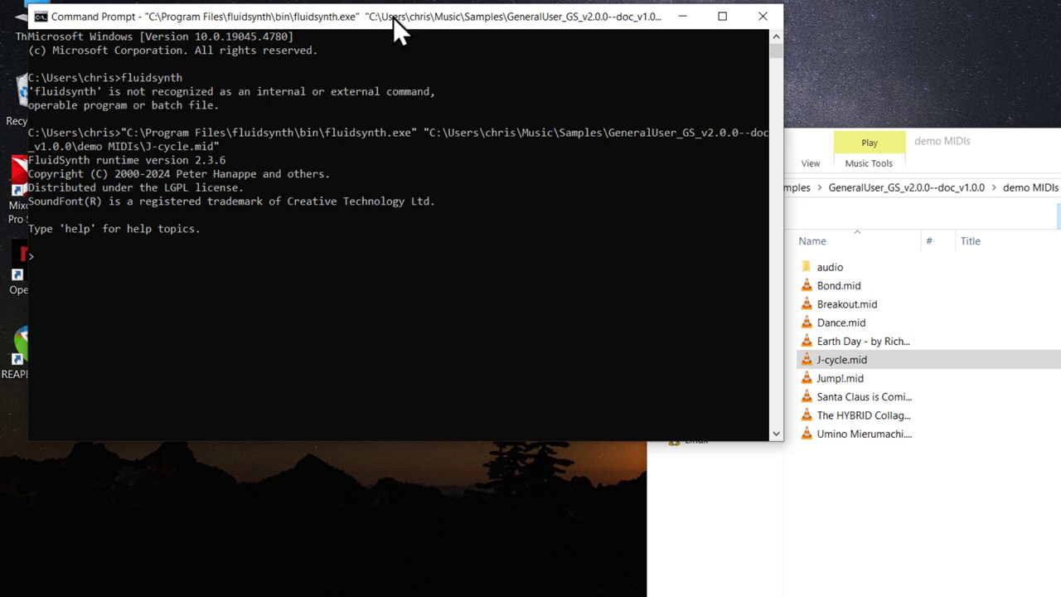
type("quit")
key("Return")
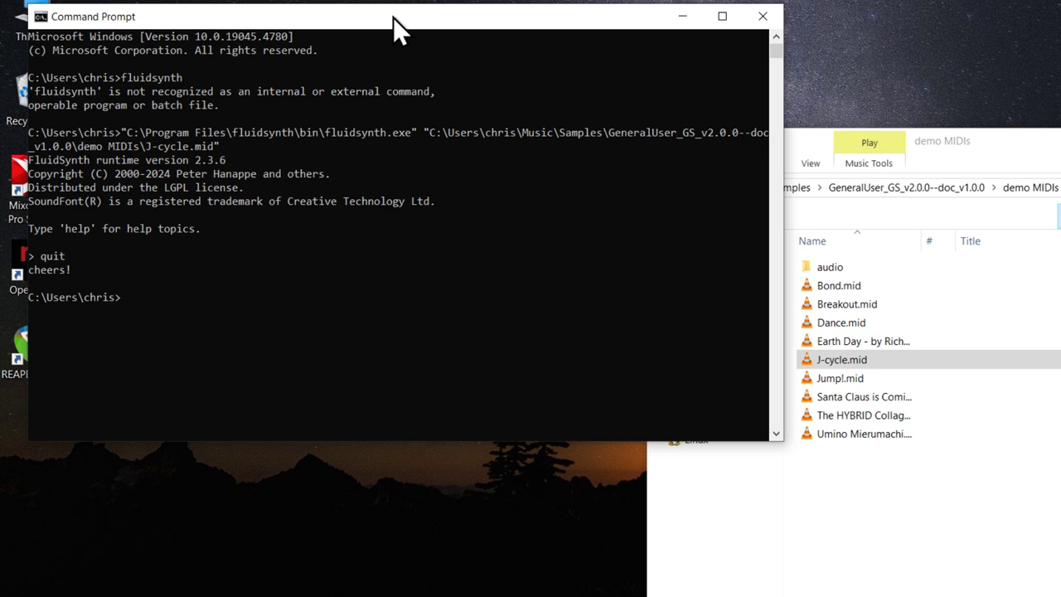
Recall the command with Jump!.mid in place of J-cycle.mid, play it, quit, and close the console
key("Up")
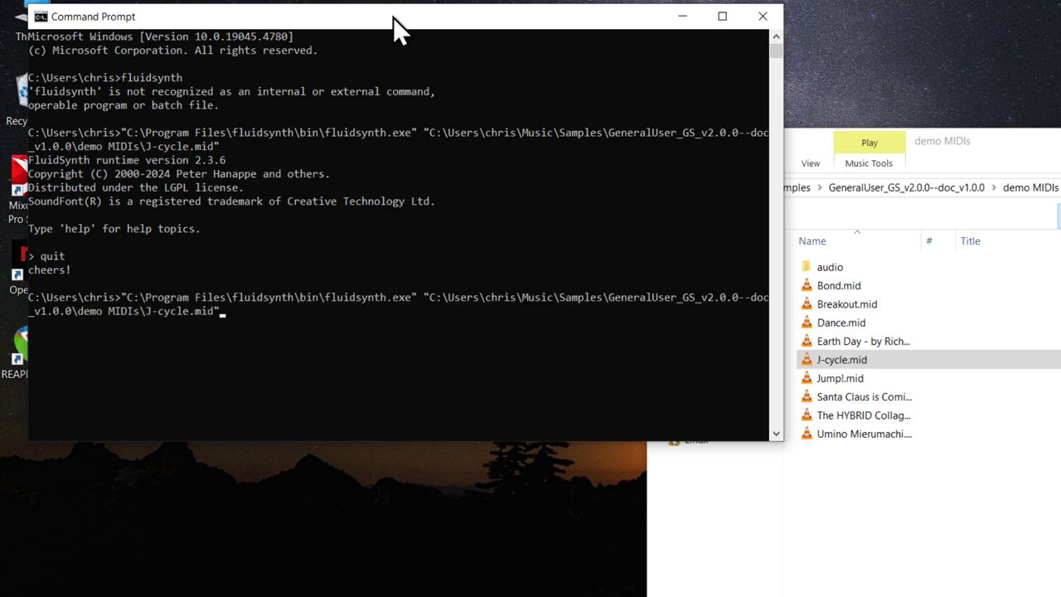
key("BackSpace")
key("BackSpace")
key("BackSpace")
key("BackSpace")
key("BackSpace")
key("BackSpace")
key("BackSpace")
key("BackSpace")
key("BackSpace")
key("BackSpace")
key("BackSpace")
key("BackSpace")
key("BackSpace")
key("BackSpace")
key("BackSpace")
key("BackSpace")
key("BackSpace")
key("BackSpace")
key("BackSpace")
key("BackSpace")
key("BackSpace")
key("BackSpace")
key("BackSpace")
key("BackSpace")
key("BackSpace")
key("BackSpace")
key("BackSpace")
key("BackSpace")
key("BackSpace")
key("BackSpace")
key("BackSpace")
key("BackSpace")
key("BackSpace")
key("BackSpace")
key("BackSpace")
key("BackSpace")
key("BackSpace")
key("BackSpace")
key("BackSpace")
key("BackSpace")
key("BackSpace")
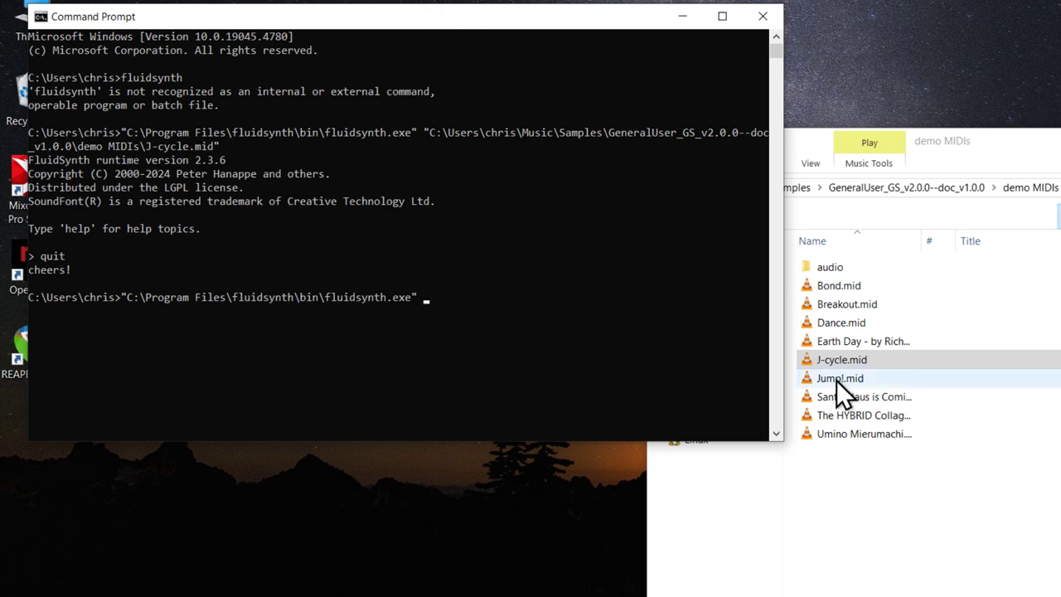
left_click_drag(837, 380, 428, 298)
key("Return")
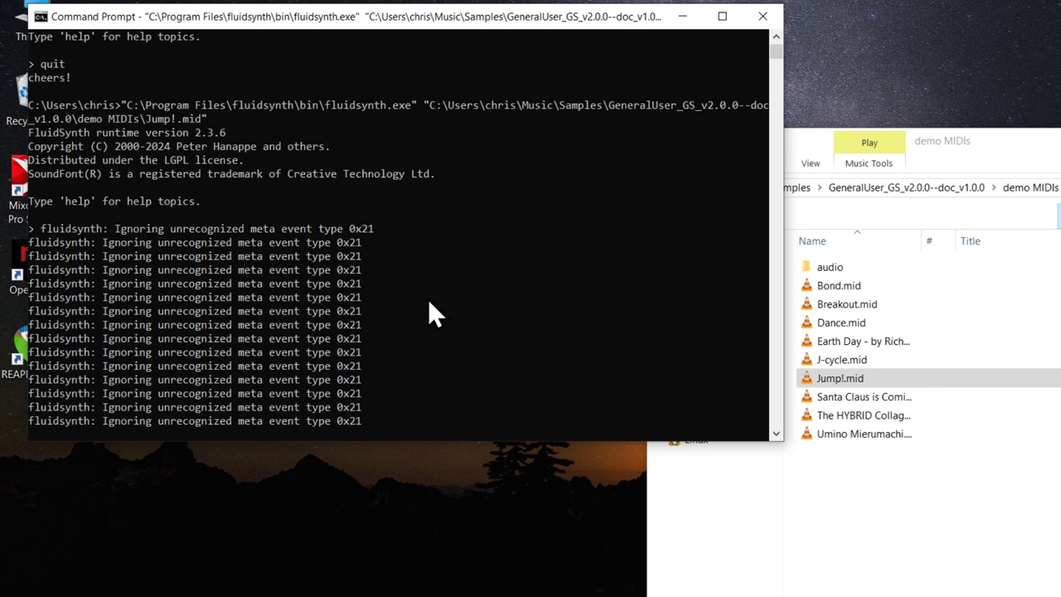
type("quit")
key("Return")
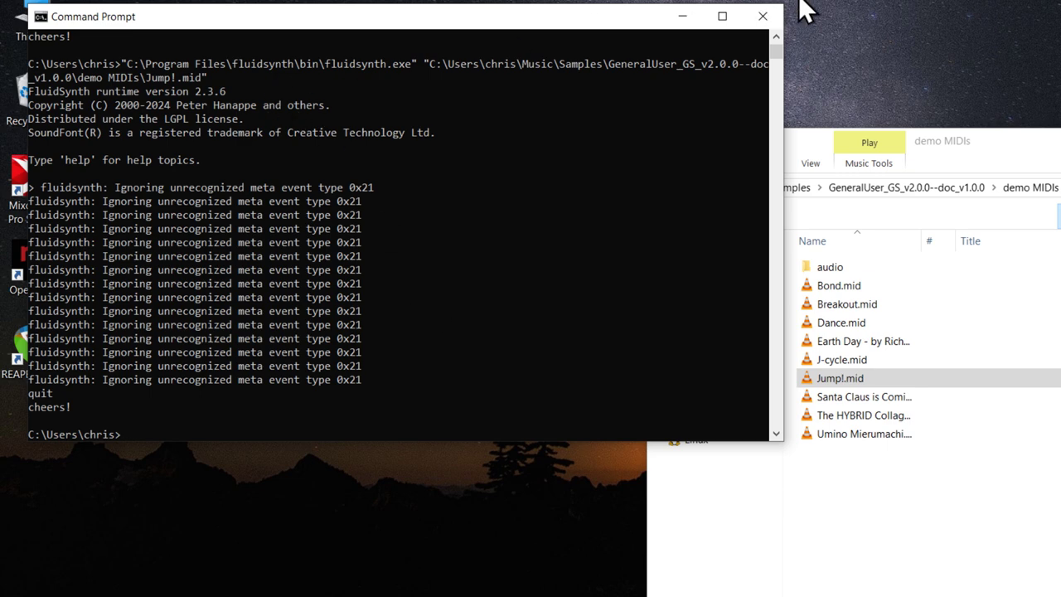
left_click(764, 18)
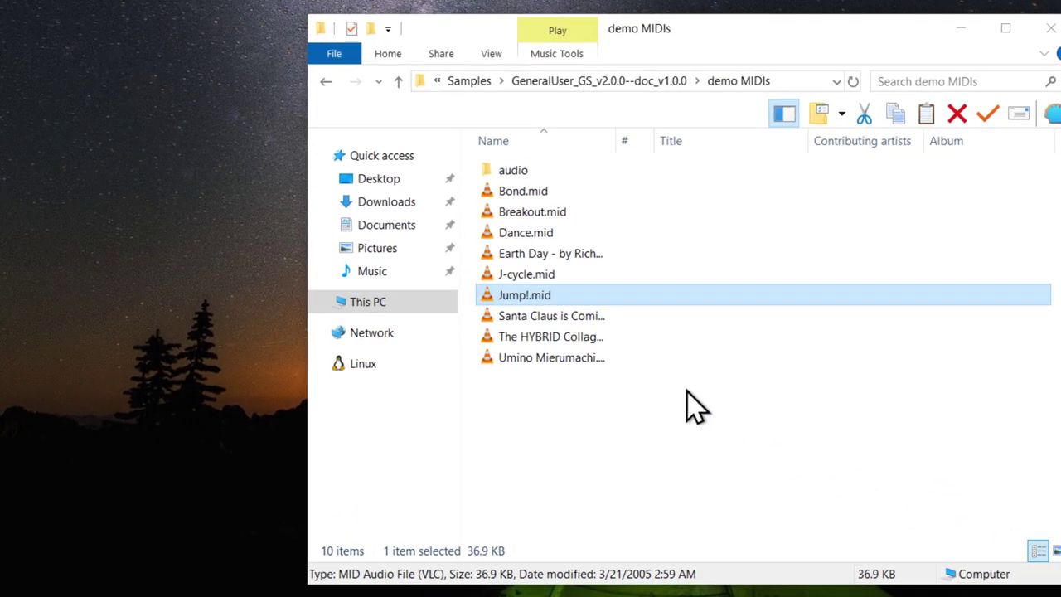
Choose another app for Jump!.mid and tick Always use this app for .mid files
right_click(529, 297)
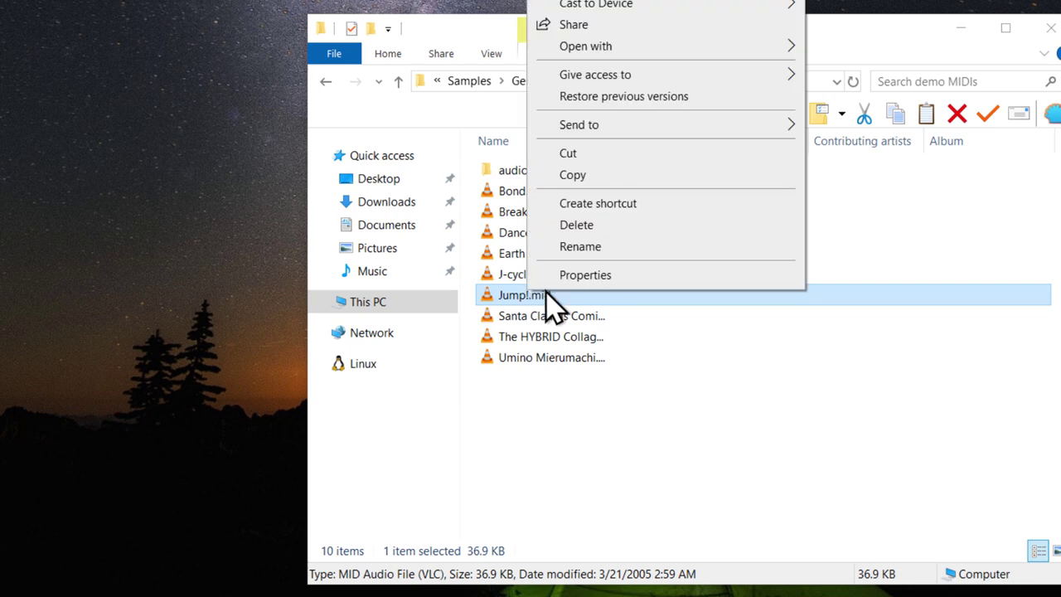
mouse_move(636, 50)
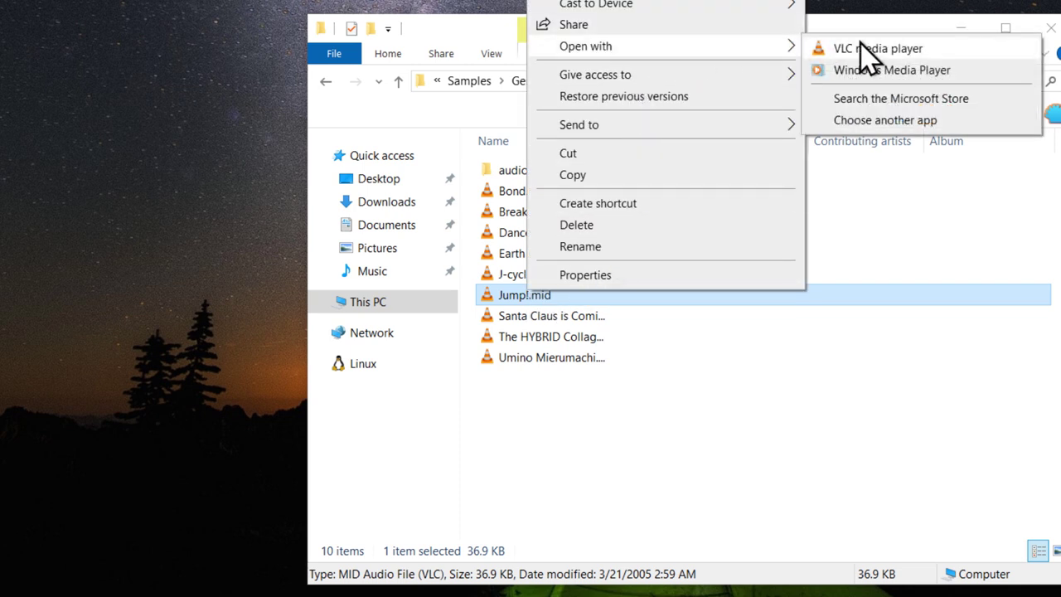
left_click(915, 123)
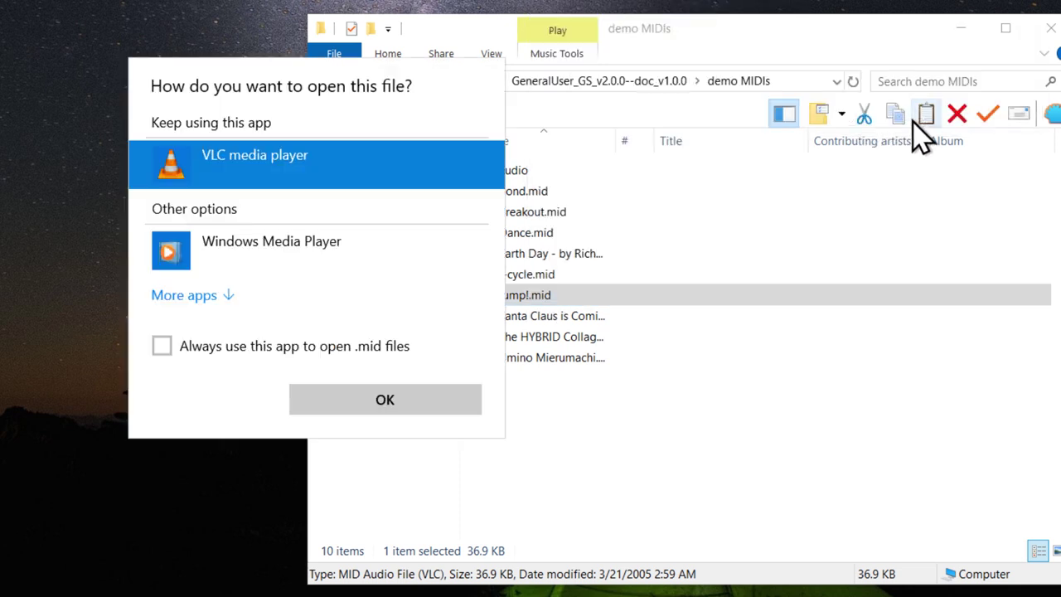
left_click(162, 346)
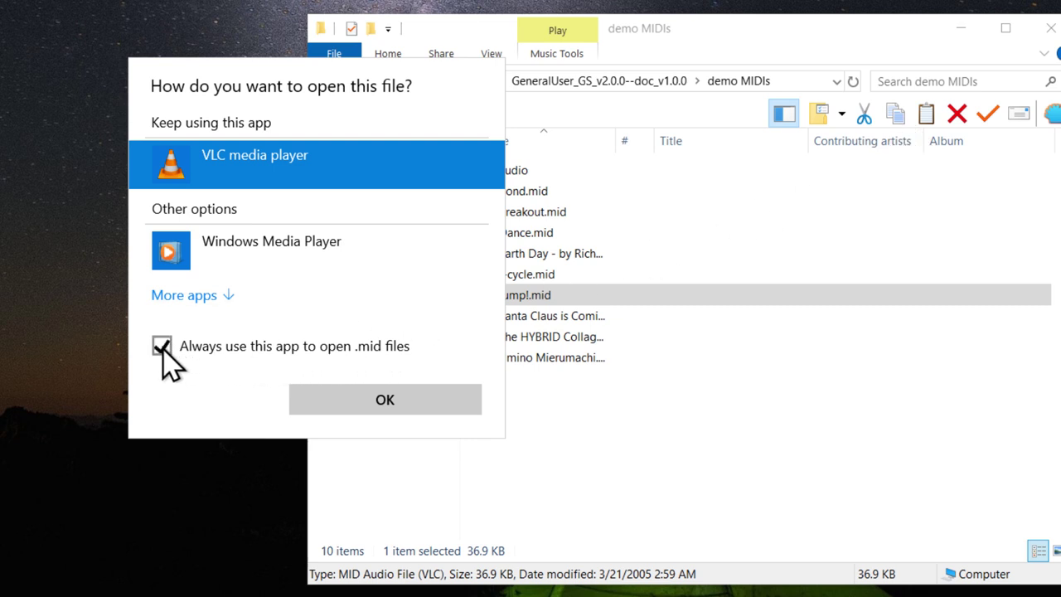
Browse to Program Files\fluidsynth\bin\fluidsynth.exe and confirm it as the .mid app
left_click(196, 297)
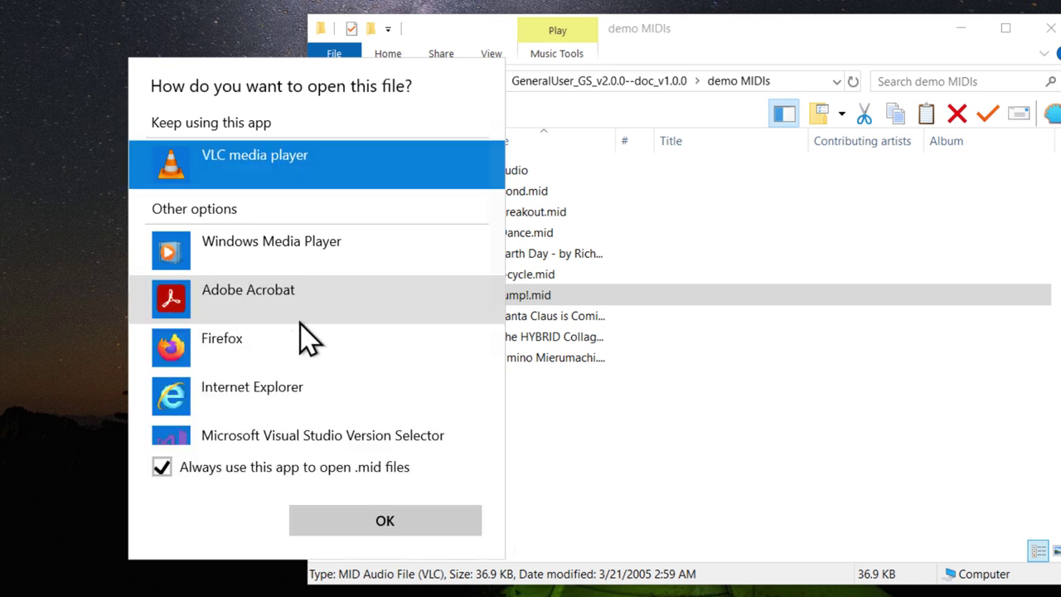
scroll(300, 331, "down", 5)
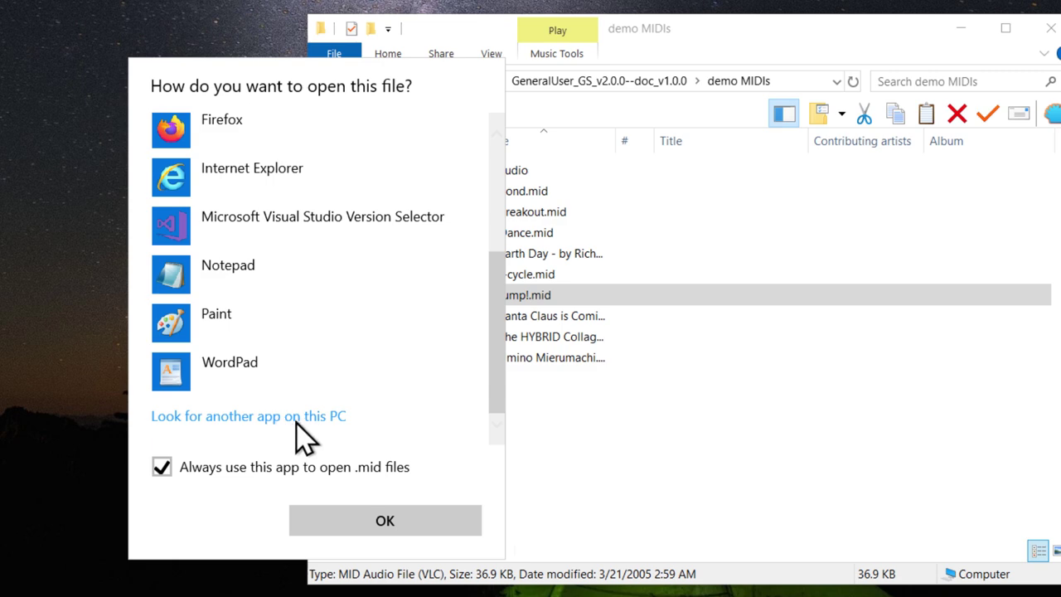
left_click(294, 419)
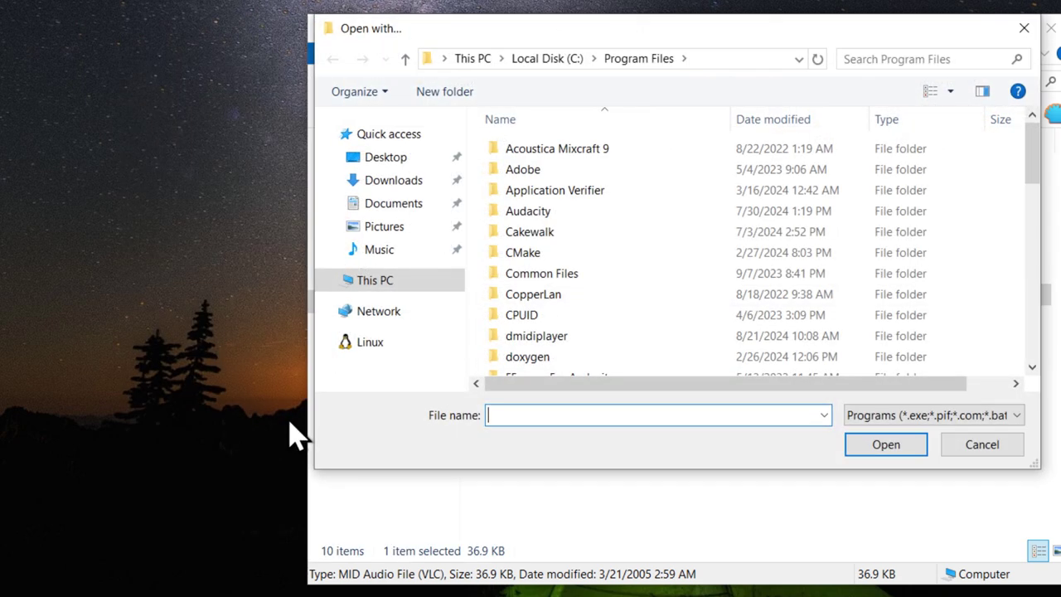
scroll(572, 282, "down", 2)
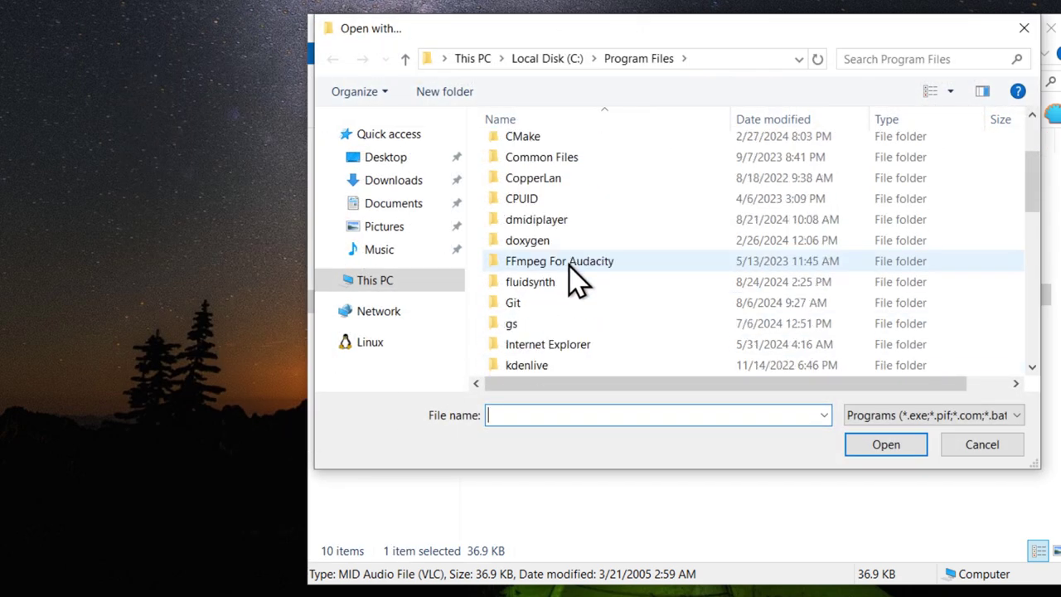
double_click(530, 283)
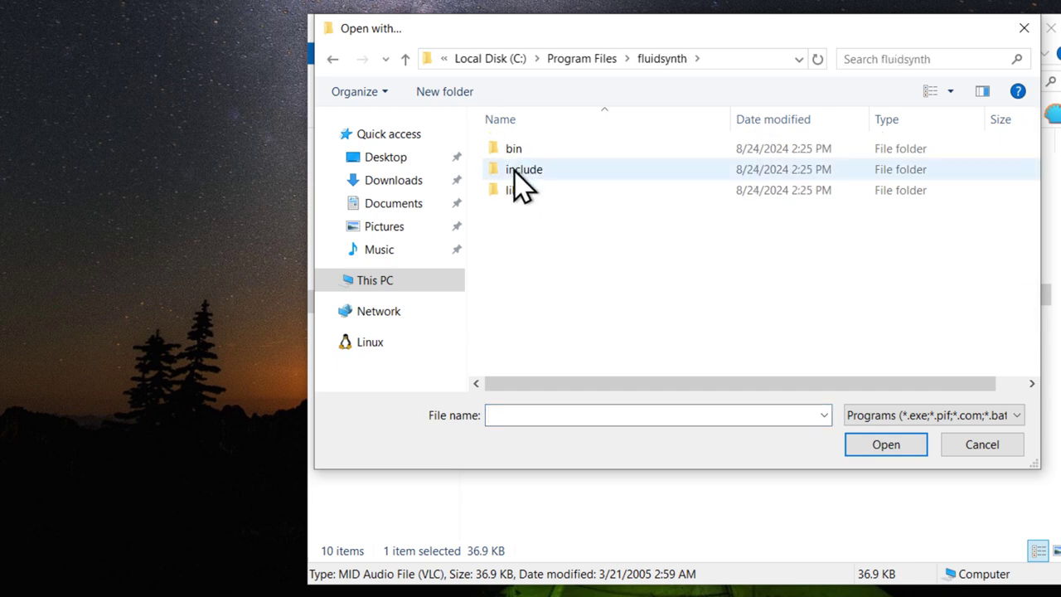
double_click(526, 151)
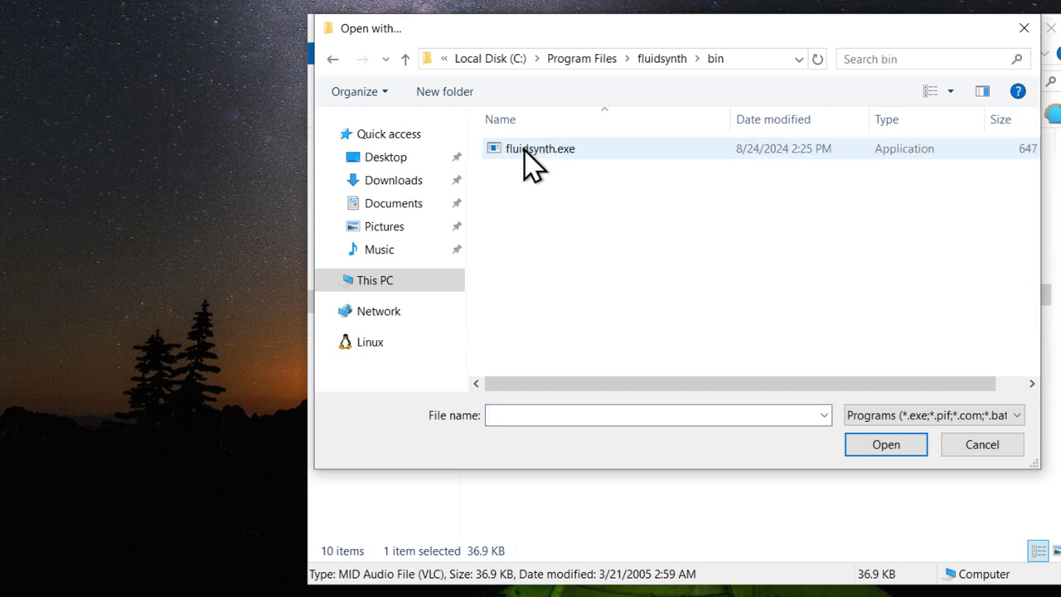
left_click(518, 149)
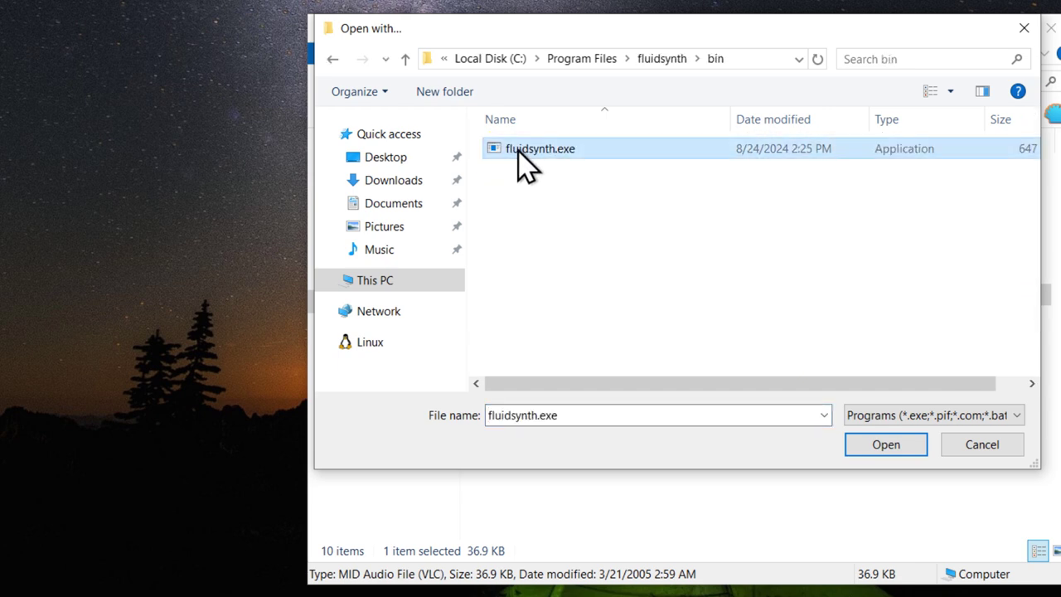
left_click(885, 445)
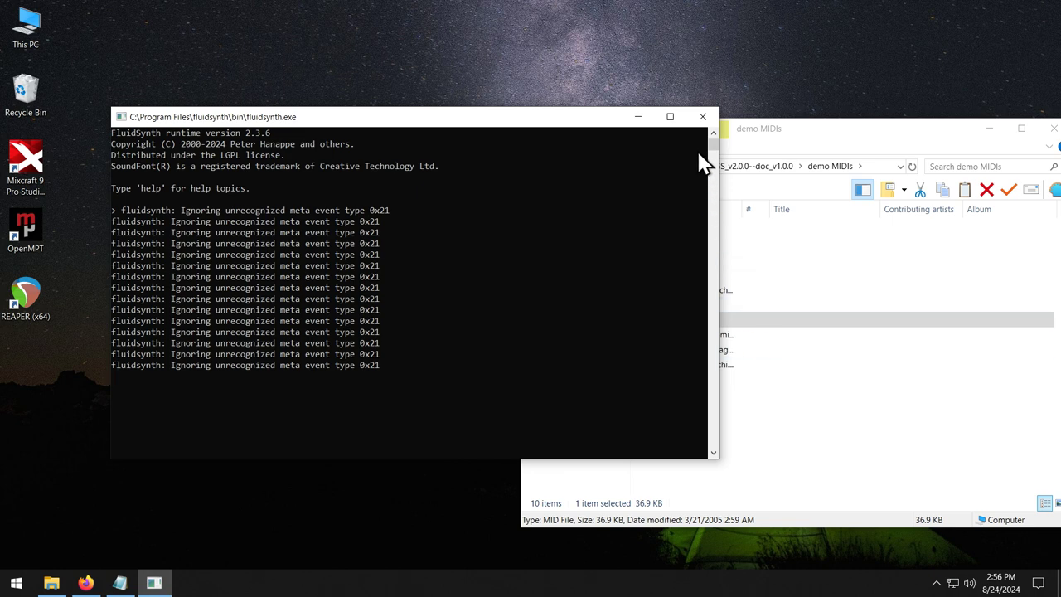
Close the Jump! console, play the Earth Day MIDI file in FluidSynth, then close its console
left_click(703, 117)
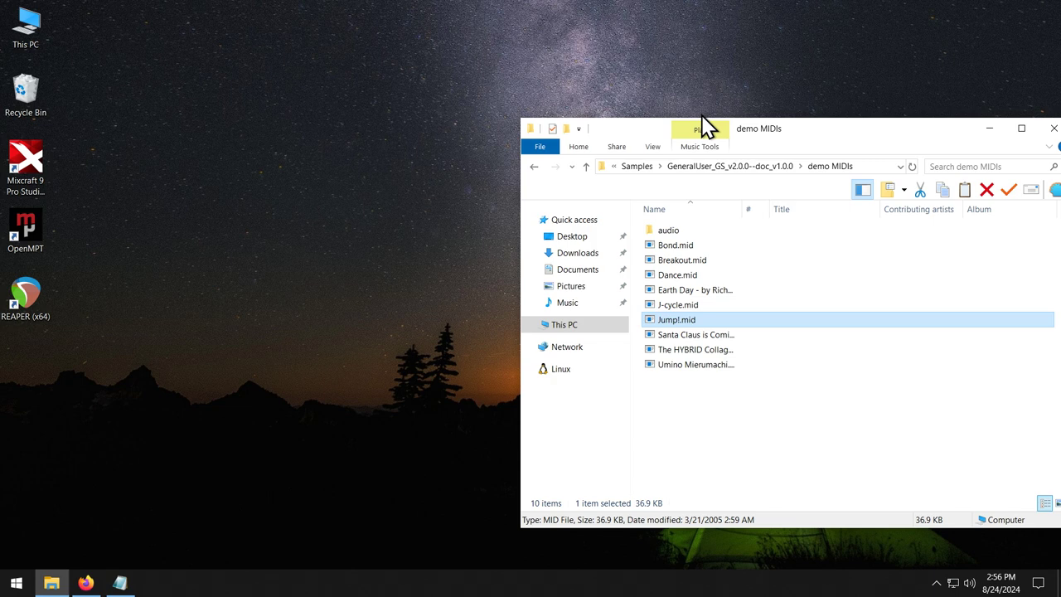
double_click(687, 290)
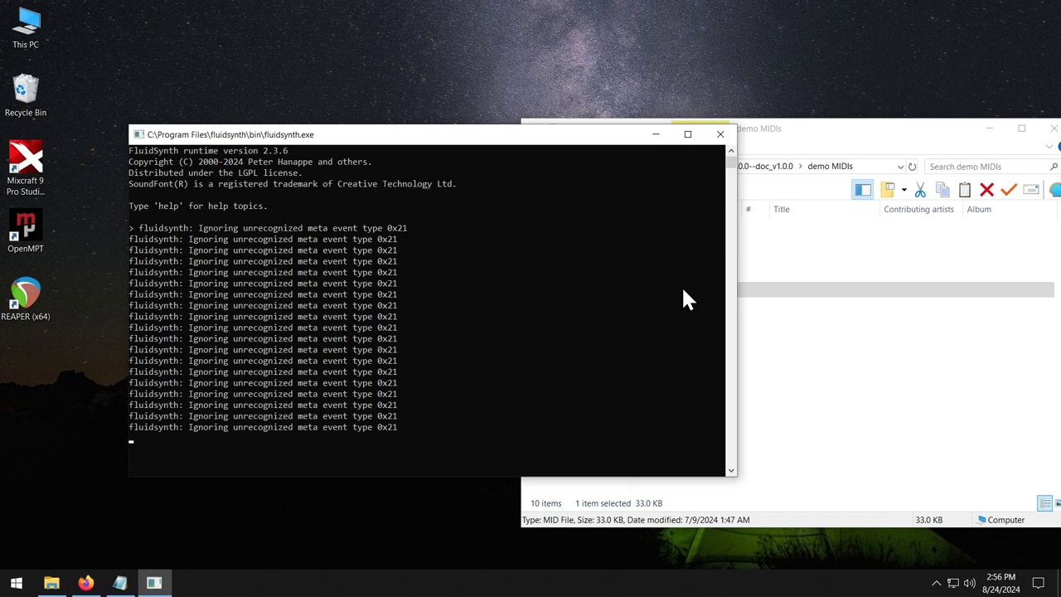
left_click(720, 139)
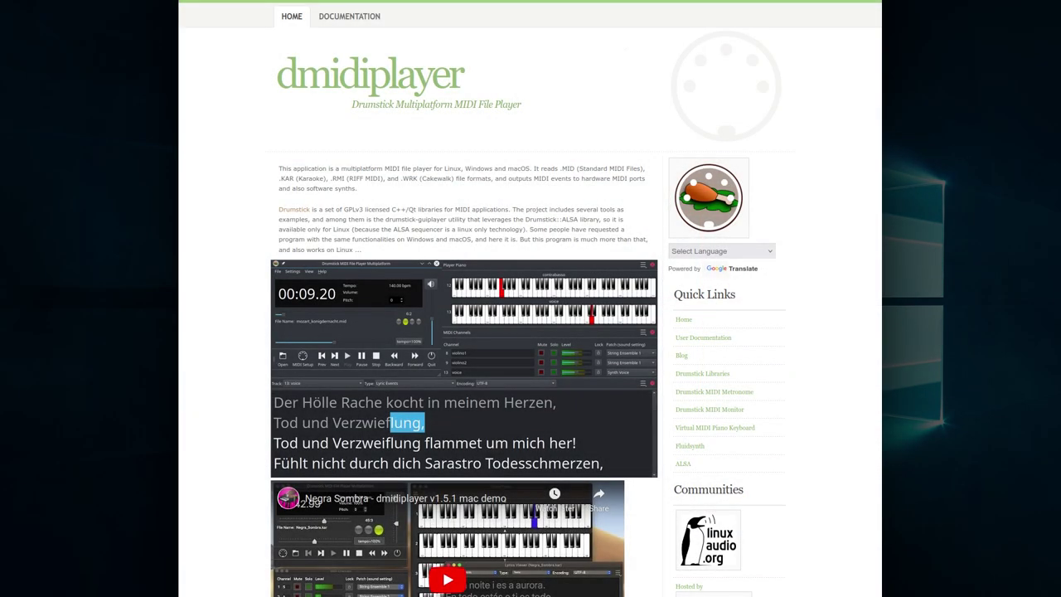
scroll(530, 298, "down", 2)
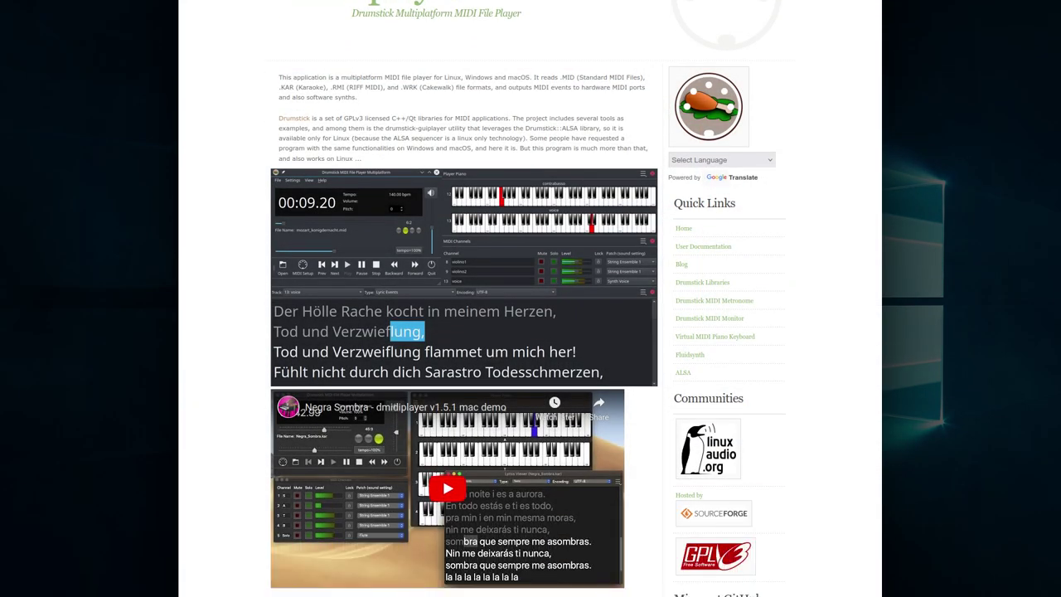
scroll(530, 299, "down", 3)
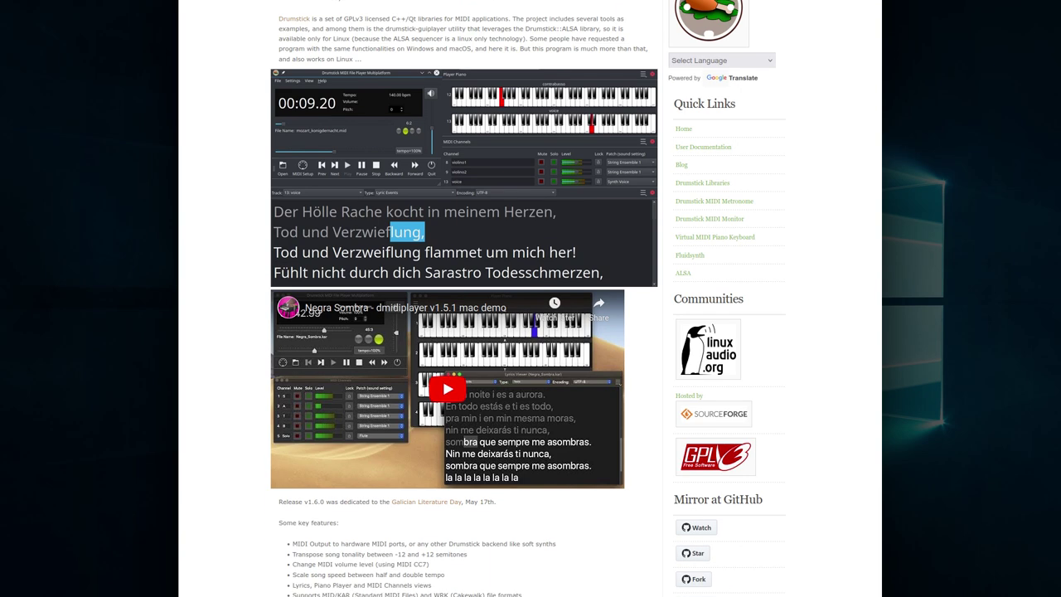
scroll(531, 298, "down", 3)
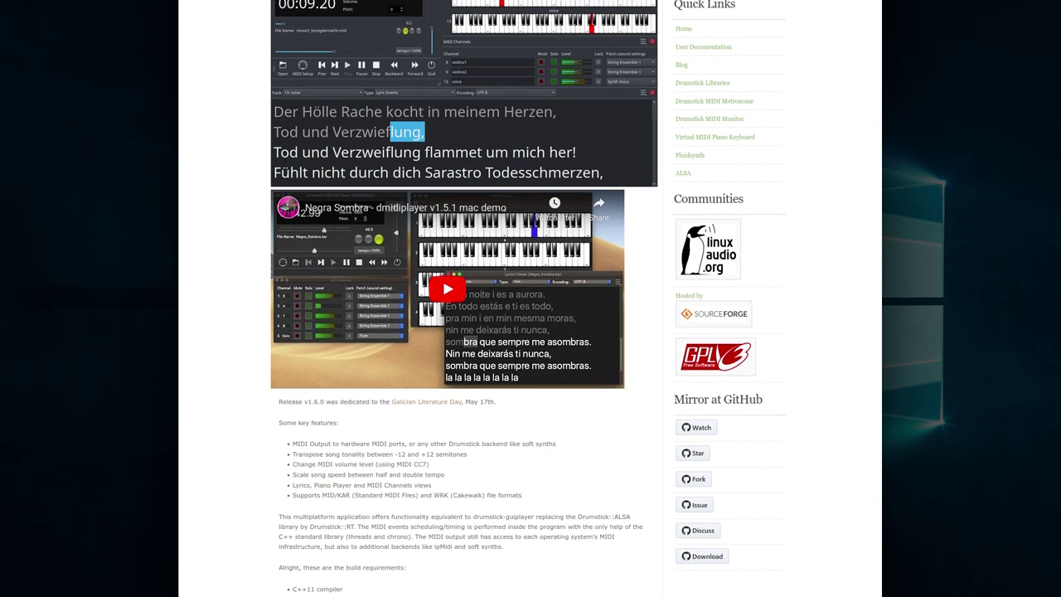
scroll(531, 299, "down", 3)
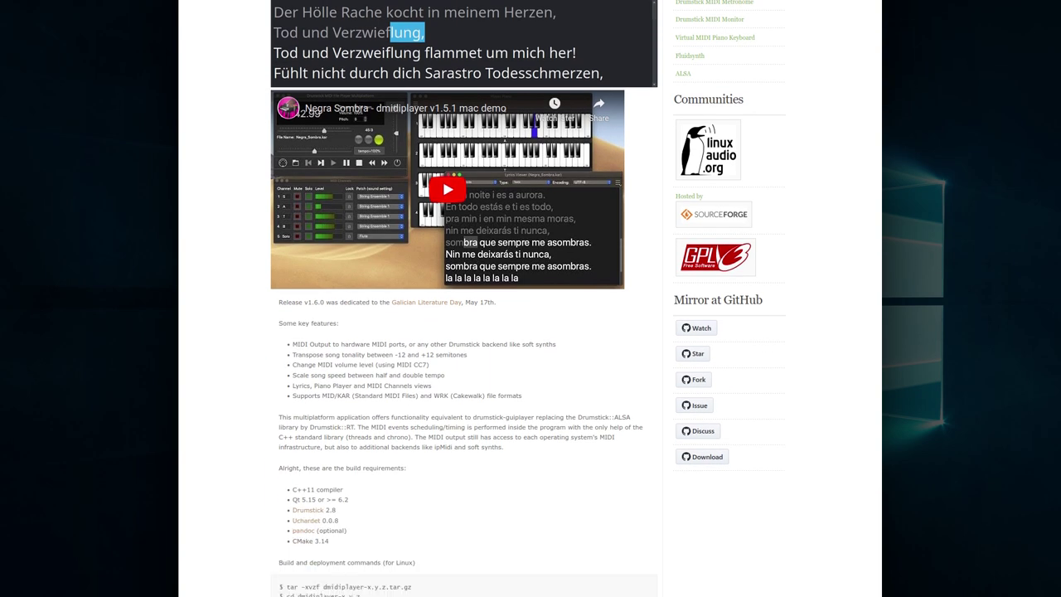
scroll(531, 299, "down", 3)
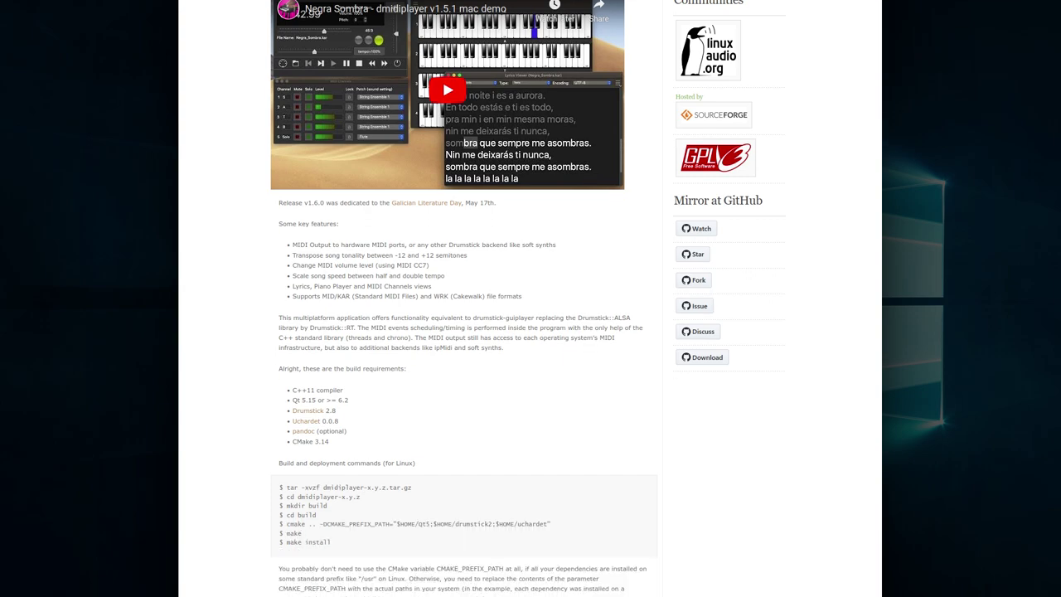
scroll(530, 299, "down", 2)
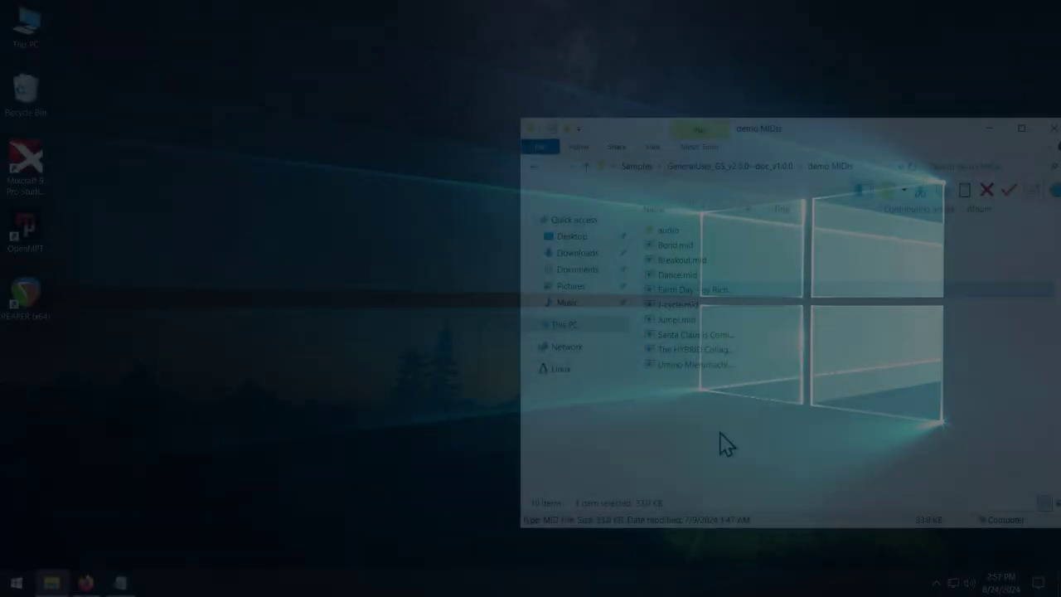